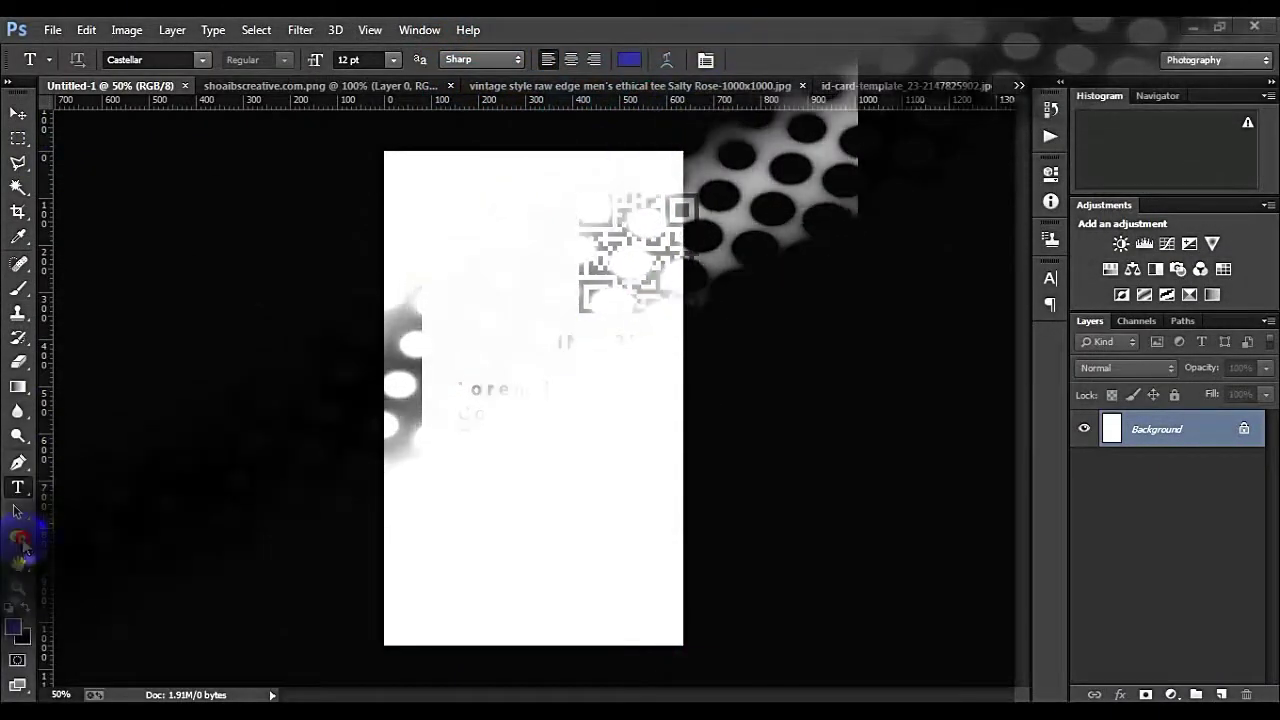
Select the Rectangle tool in Shape mode for drawing on the blank card.
left_click(18, 538)
Draw a rectangle across the top of the card and fill it light blue.
left_click_drag(380, 151, 654, 325)
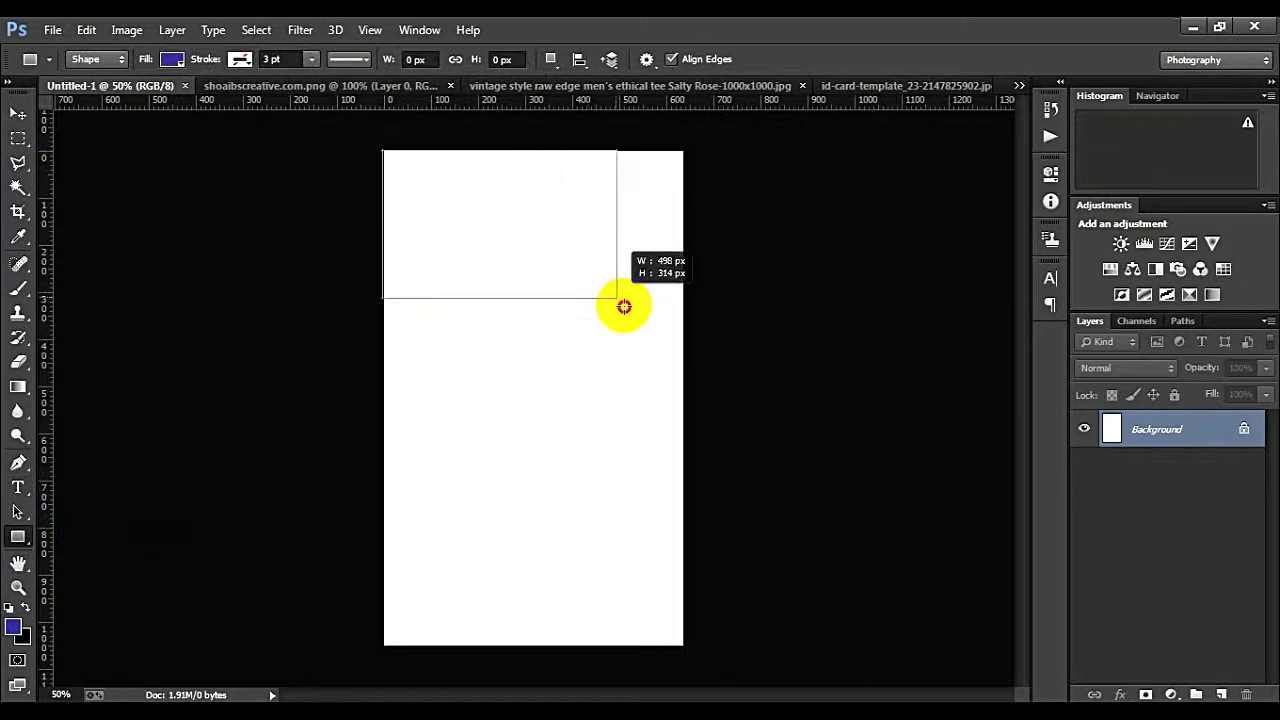
left_click(847, 274)
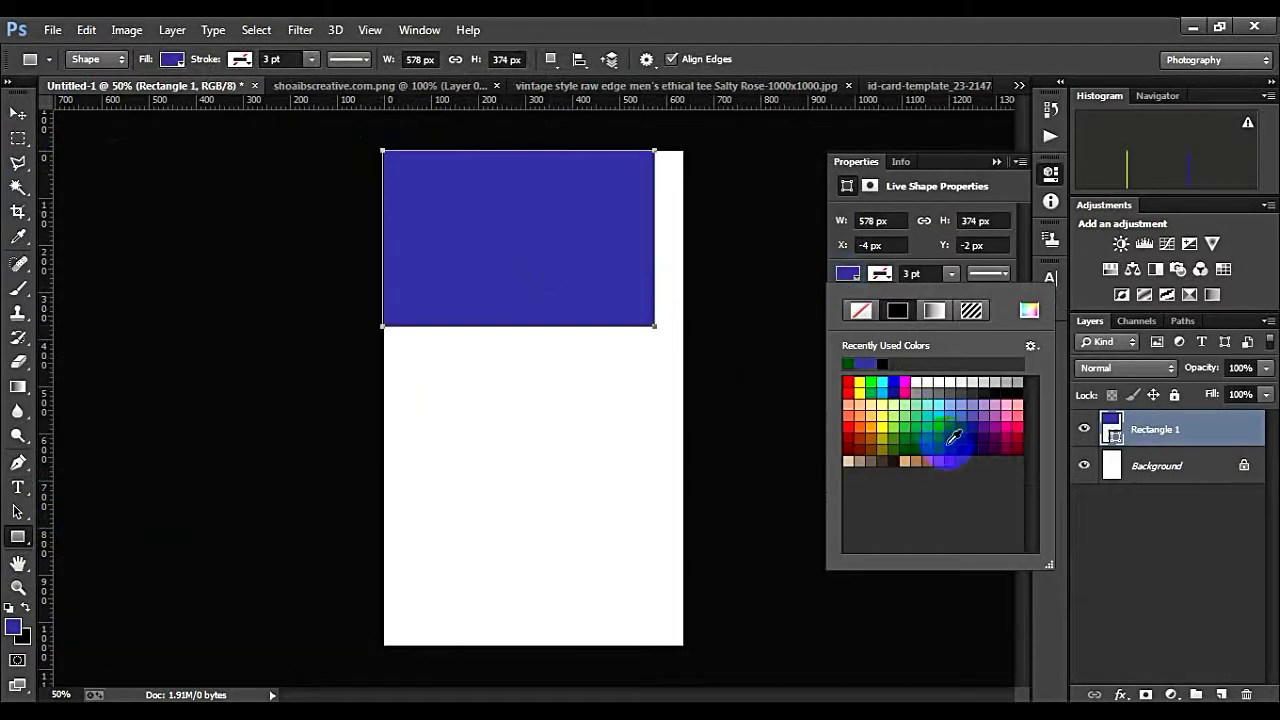
left_click(939, 410)
left_click(955, 440)
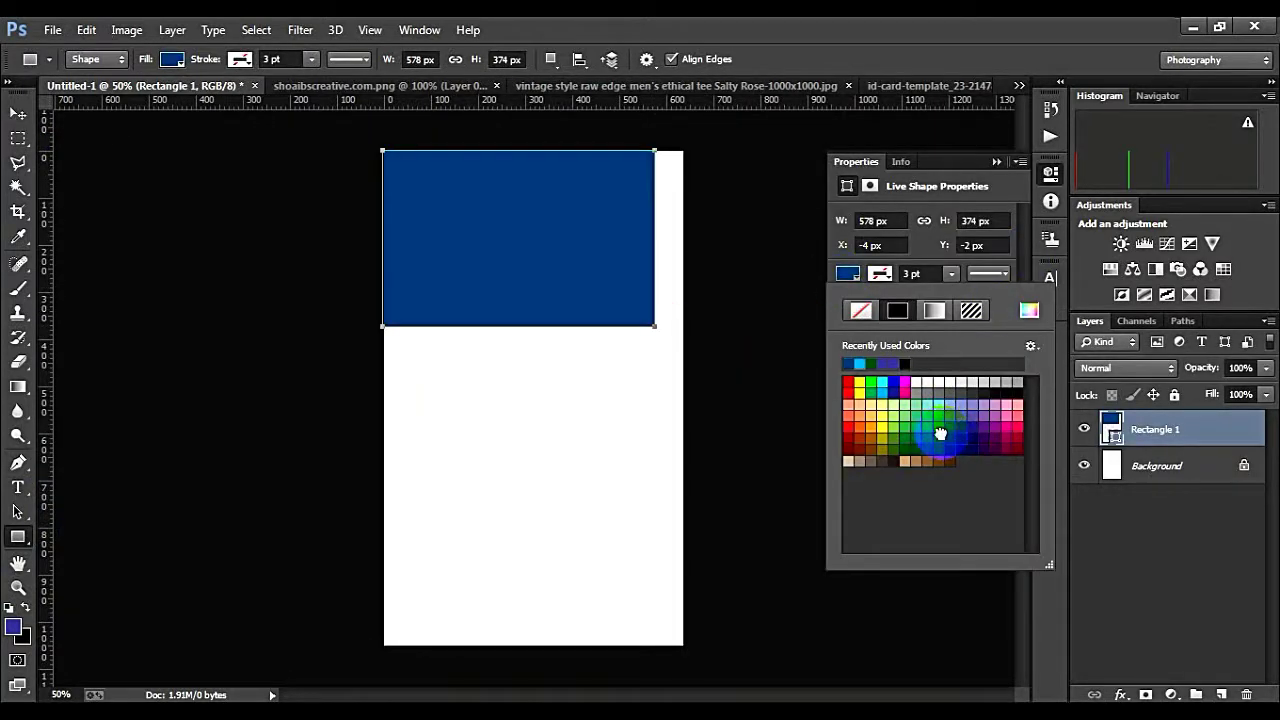
left_click(940, 433)
left_click(993, 161)
Rotate the blue rectangle about -32.5° across the card's top-left corner and commit.
key("ctrl+t")
mouse_move(643, 337)
left_mouse_down()
mouse_move(667, 197)
mouse_move(660, 250)
left_mouse_up()
left_click_drag(540, 260, 491, 206)
mouse_move(629, 123)
left_mouse_down()
mouse_move(716, 170)
mouse_move(700, 172)
left_mouse_up()
left_click_drag(586, 177, 540, 175)
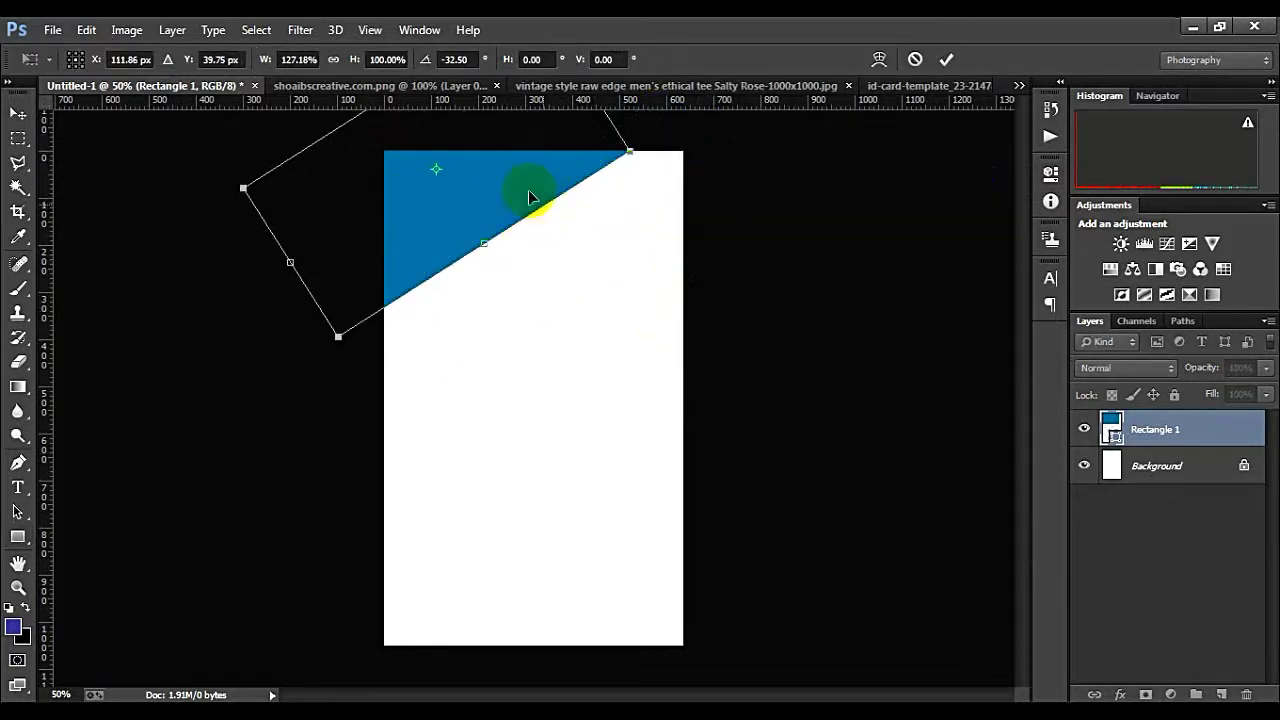
left_click_drag(629, 151, 643, 153)
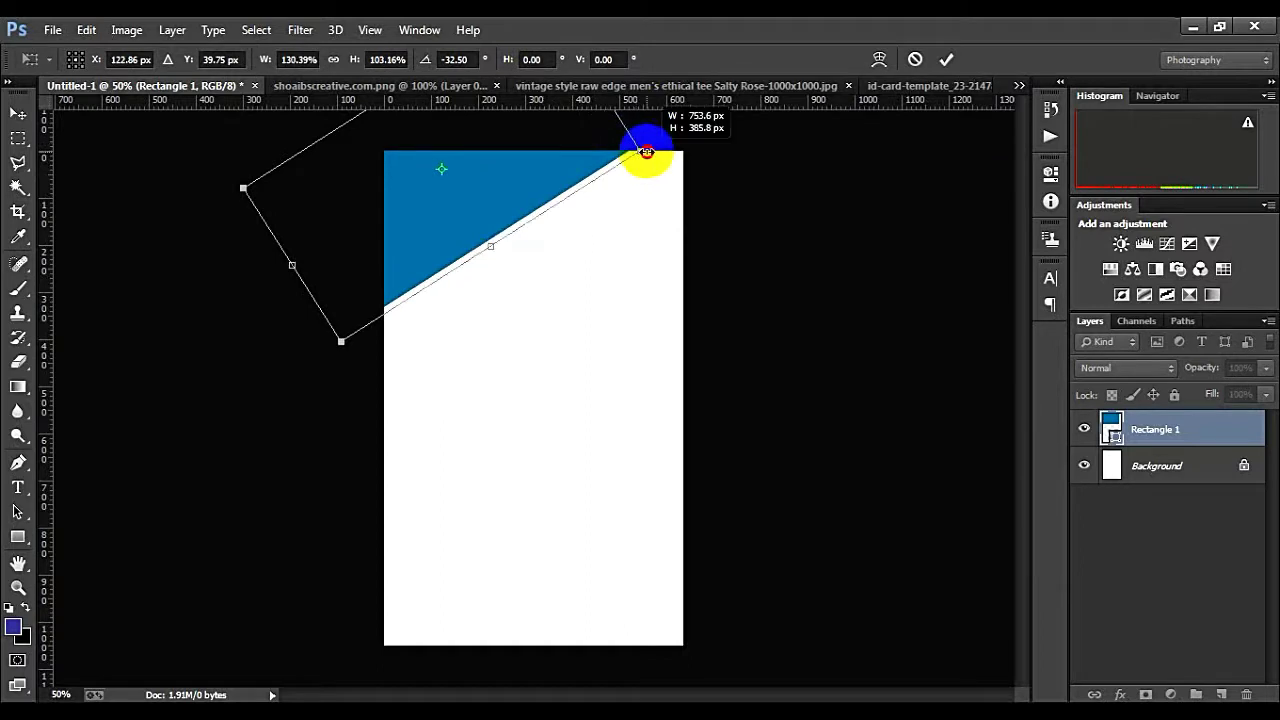
left_click(946, 62)
left_click(486, 266)
left_click(1230, 467)
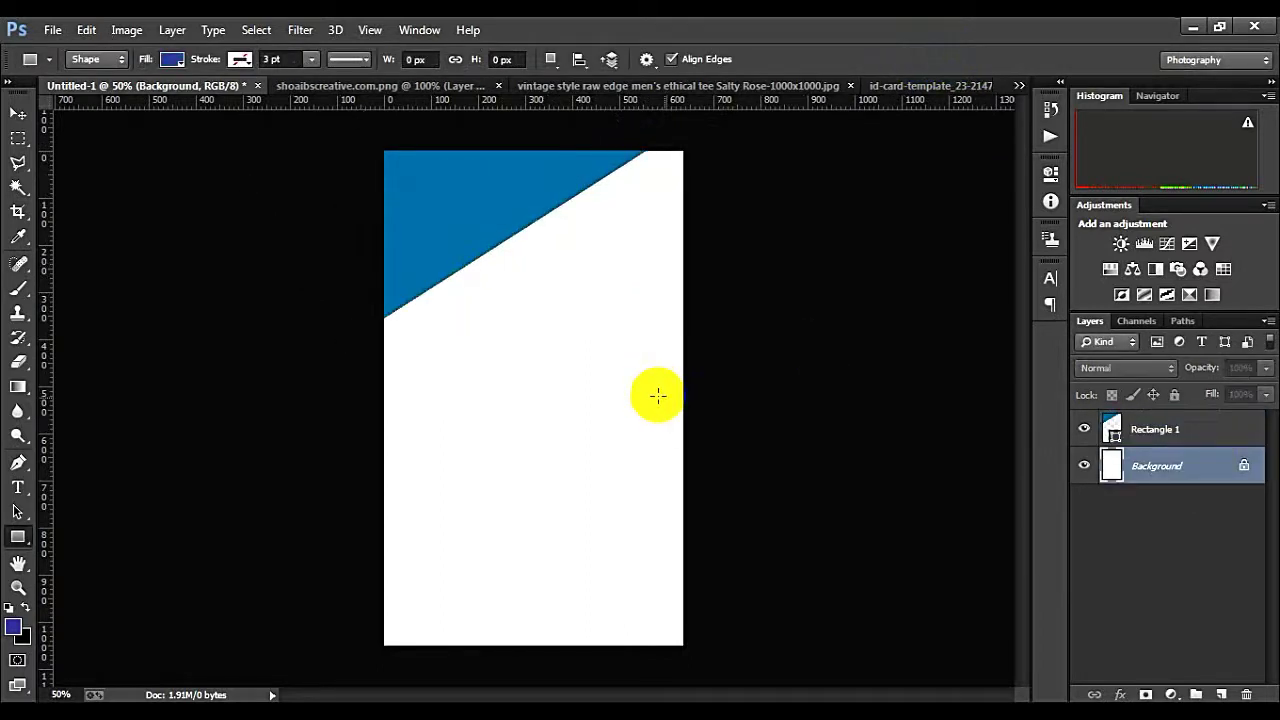
left_click(618, 366, "ctrl+alt")
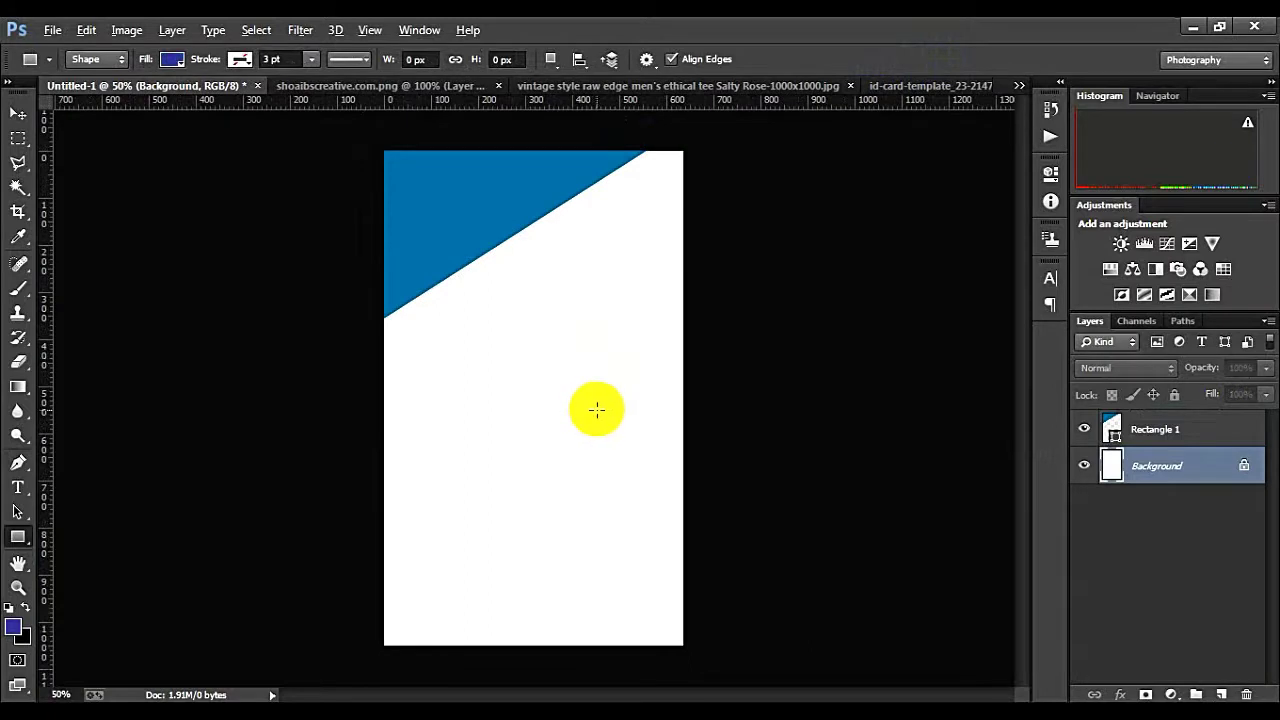
left_click(596, 409, "ctrl+alt")
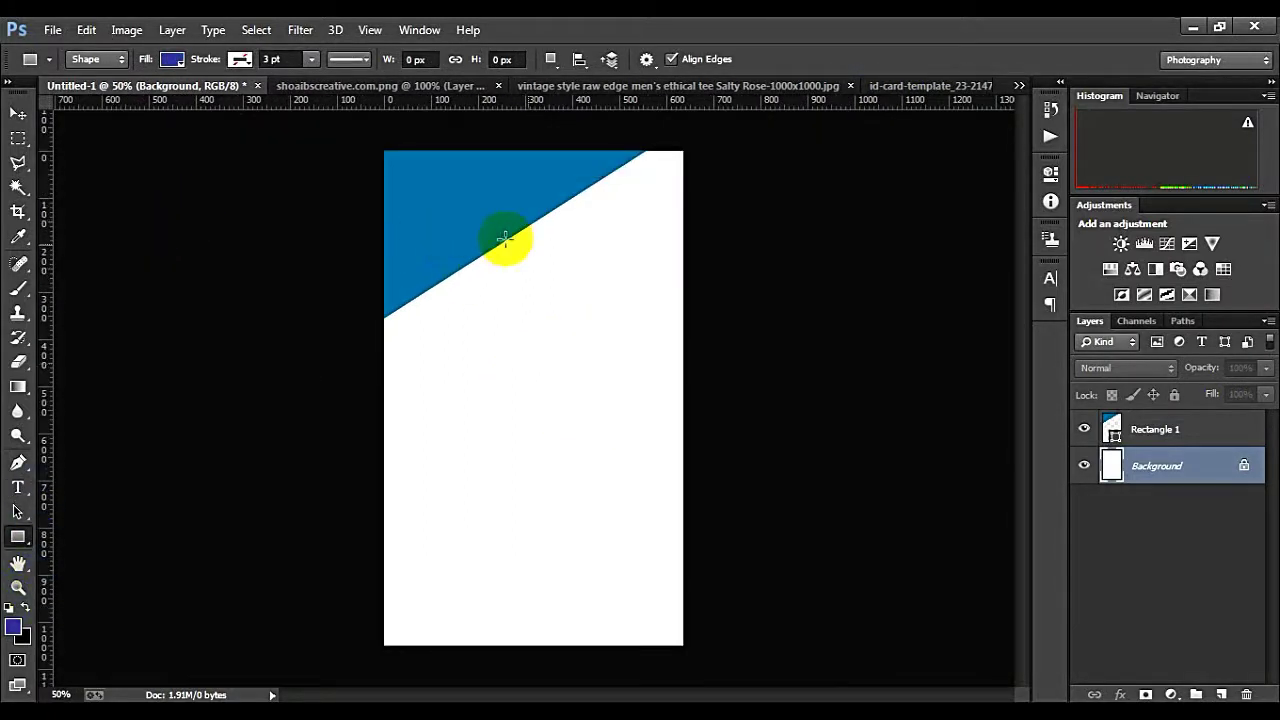
Draw a second rectangle and tilt it diagonally beneath the blue band.
mouse_move(384, 148)
left_mouse_down()
mouse_move(678, 289)
mouse_move(680, 200)
left_mouse_up()
left_click_drag(560, 195, 534, 223)
mouse_move(680, 200)
left_mouse_down()
mouse_move(671, 214)
mouse_move(617, 217)
mouse_move(657, 183)
mouse_move(640, 165)
left_mouse_up()
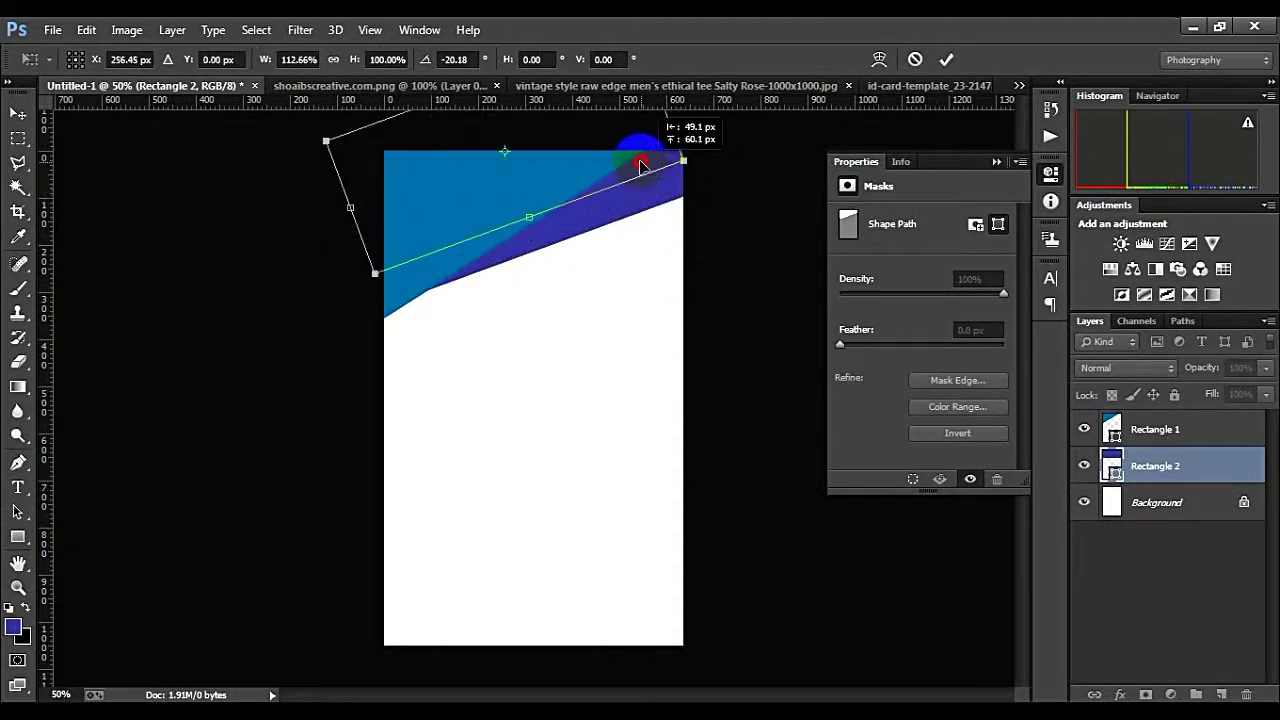
left_click_drag(383, 262, 376, 328)
left_click_drag(711, 205, 723, 194)
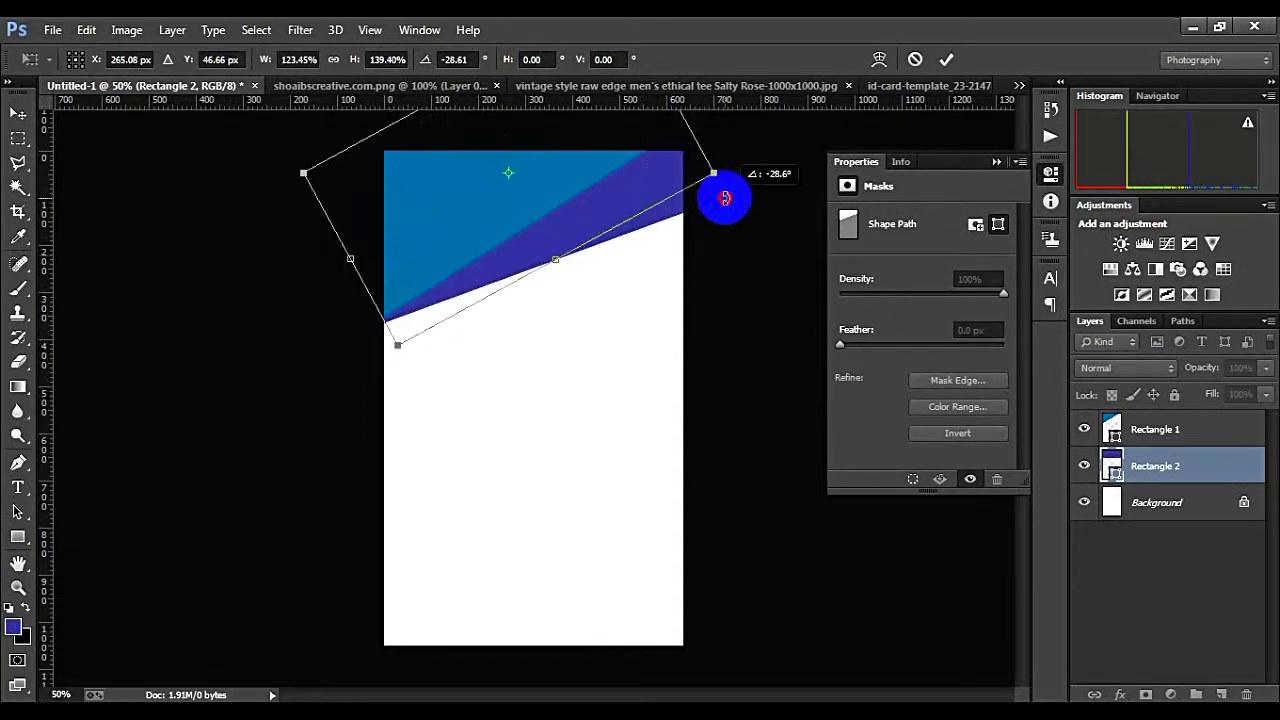
left_click_drag(366, 309, 337, 280)
left_click_drag(713, 173, 705, 143)
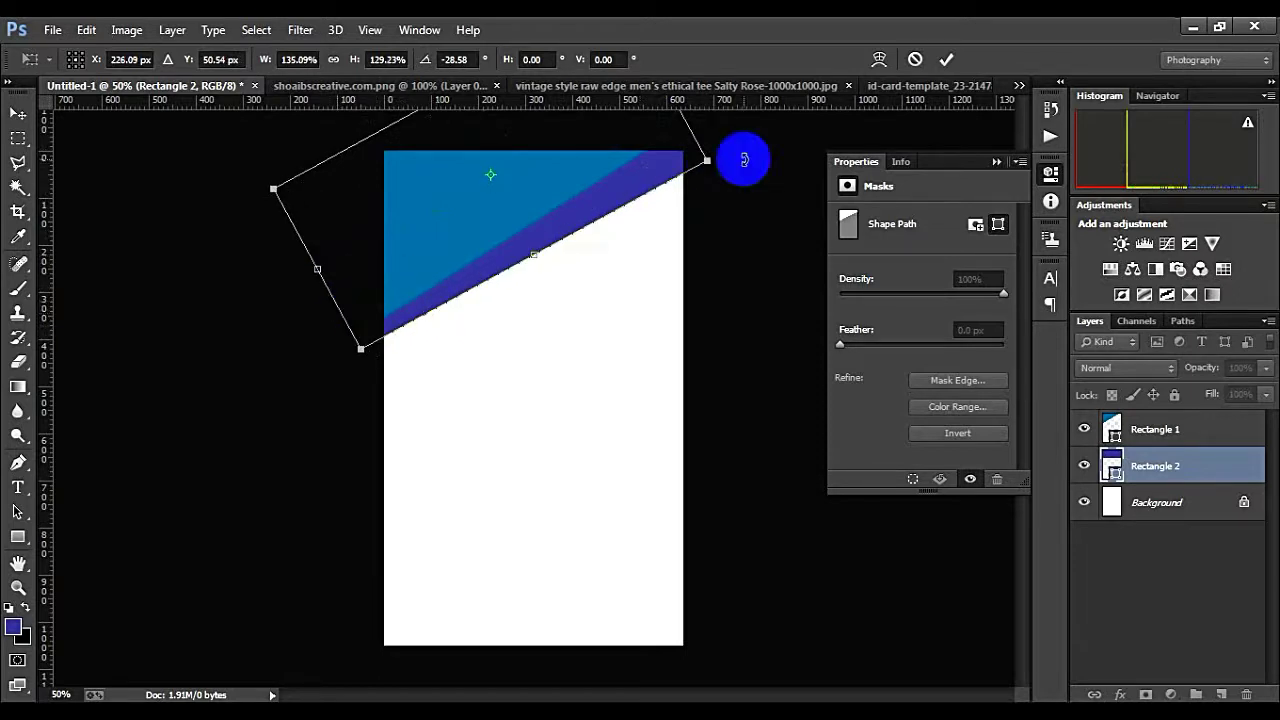
left_click_drag(367, 360, 351, 337)
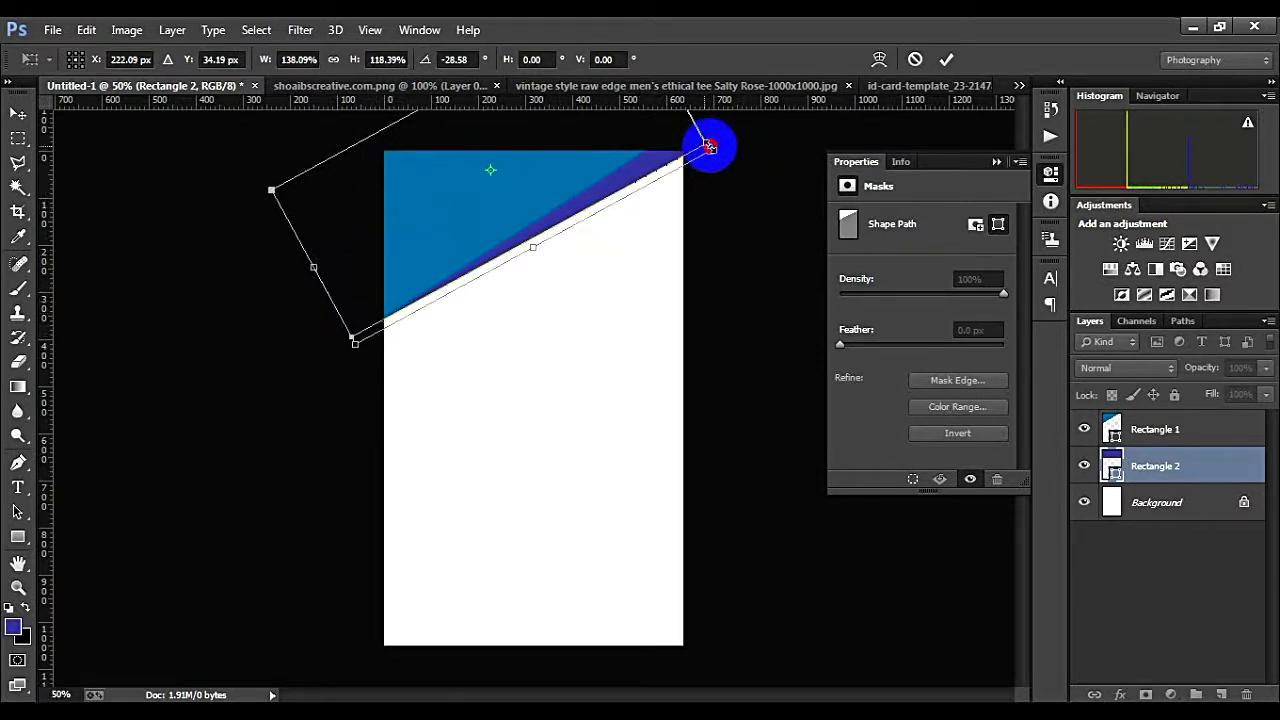
Align the purple band as a thin strip along the blue band's diagonal edge.
left_click_drag(709, 143, 705, 148)
left_click_drag(360, 363, 351, 366)
mouse_move(705, 150)
left_mouse_down()
mouse_move(678, 167)
mouse_move(690, 163)
left_mouse_up()
left_click_drag(332, 320, 336, 344)
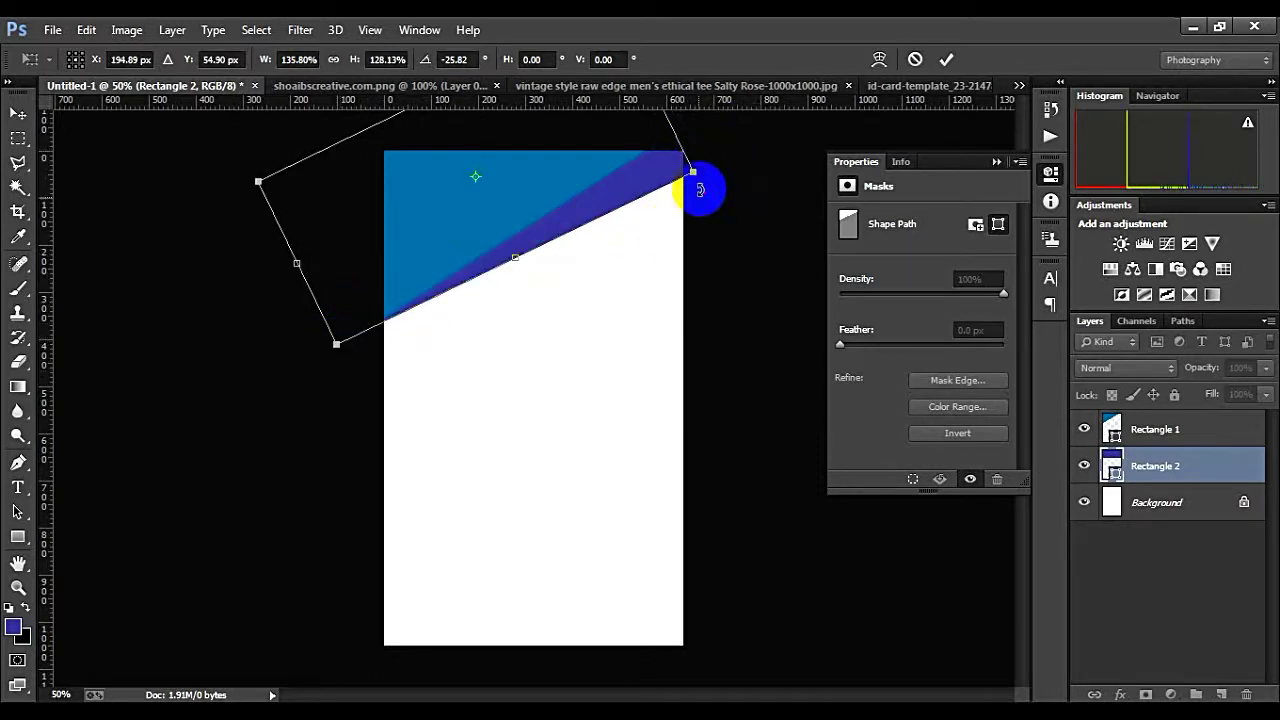
mouse_move(699, 168)
left_mouse_down()
mouse_move(811, 115)
mouse_move(777, 134)
left_mouse_up()
left_click_drag(581, 189, 587, 190)
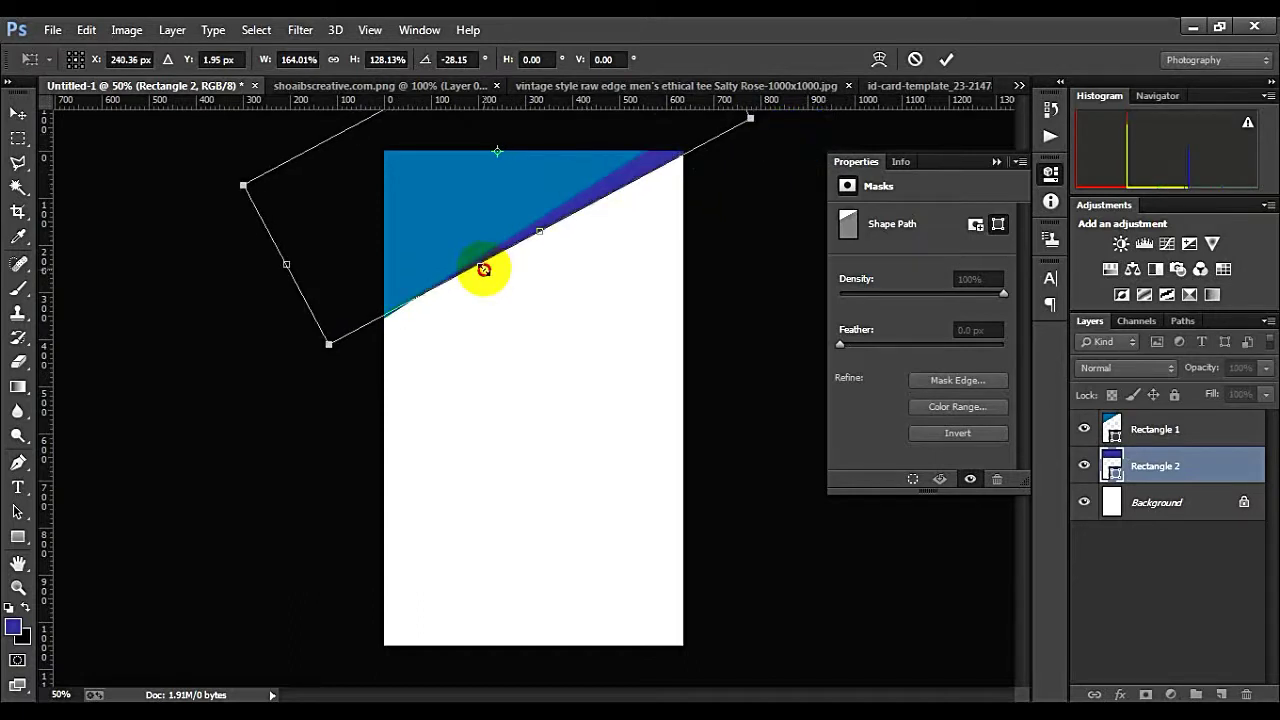
mouse_move(484, 269)
left_mouse_down()
mouse_move(749, 117)
mouse_move(674, 177)
left_mouse_up()
left_click_drag(271, 334, 300, 374)
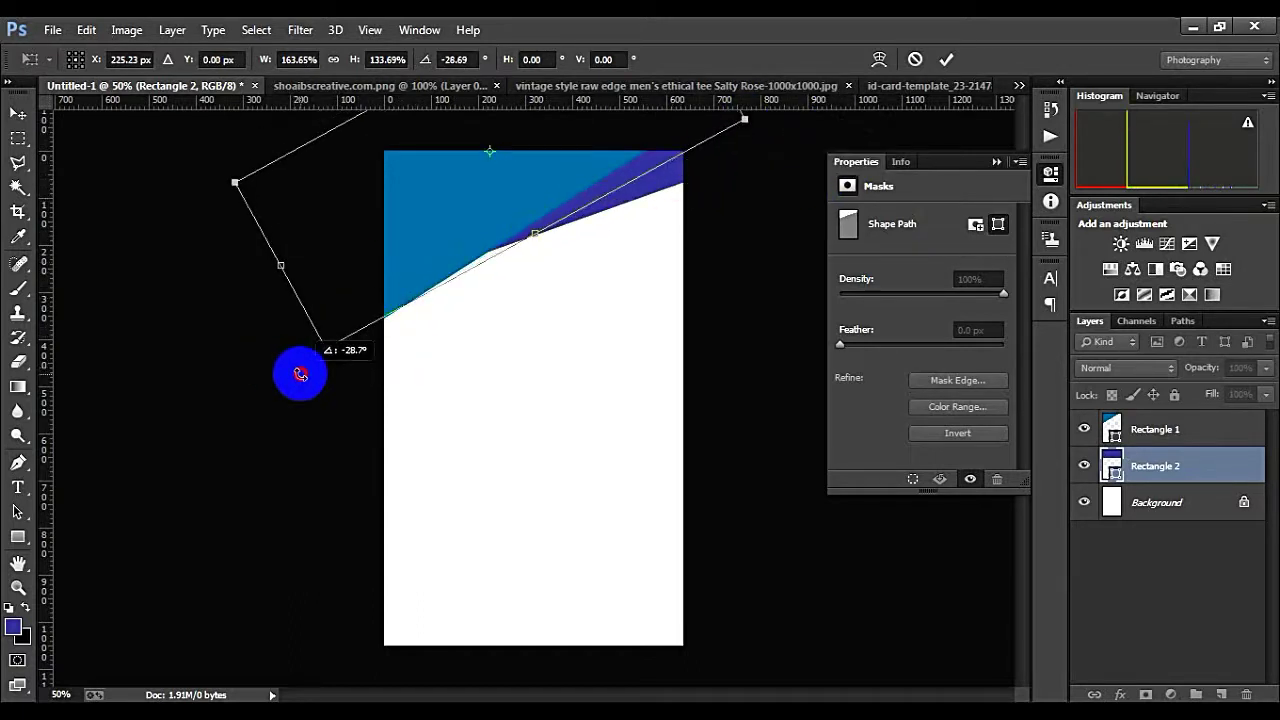
left_click(946, 62)
left_click(471, 266)
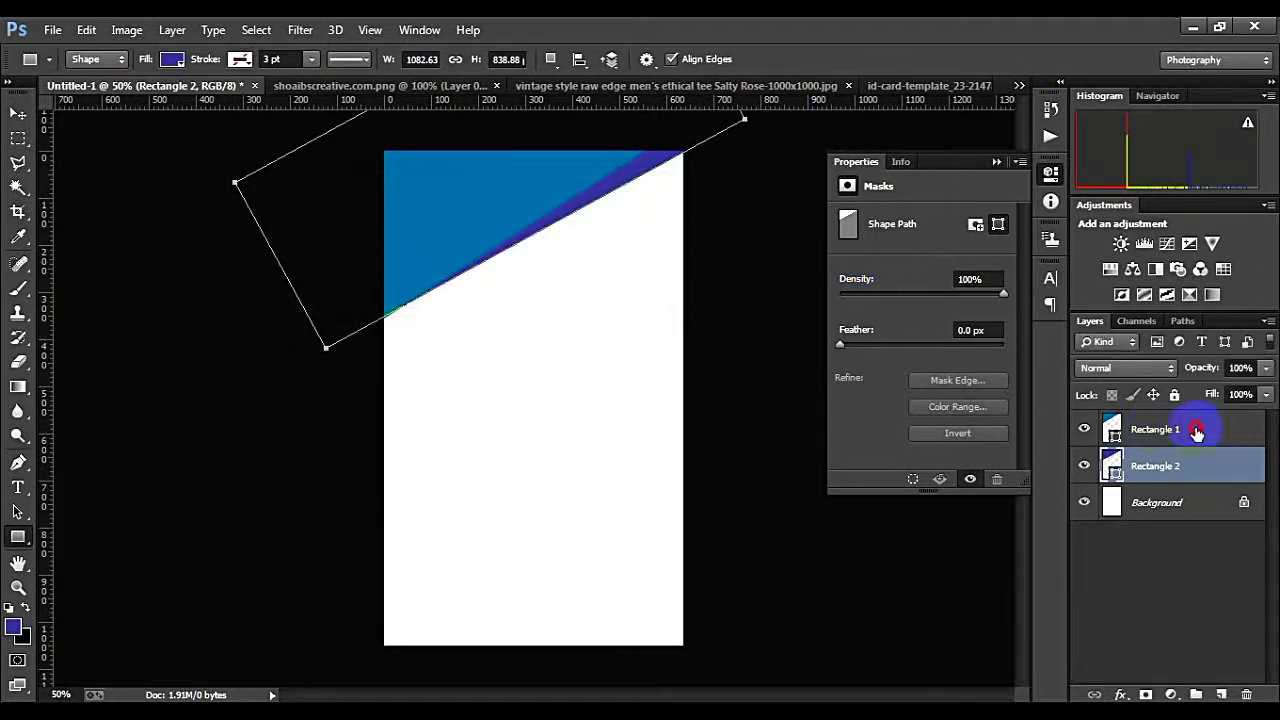
Nudge the blue Rectangle 1 band slightly upward.
left_click(1180, 428)
key("ctrl+t")
key("Up")
key("Up")
key("Up")
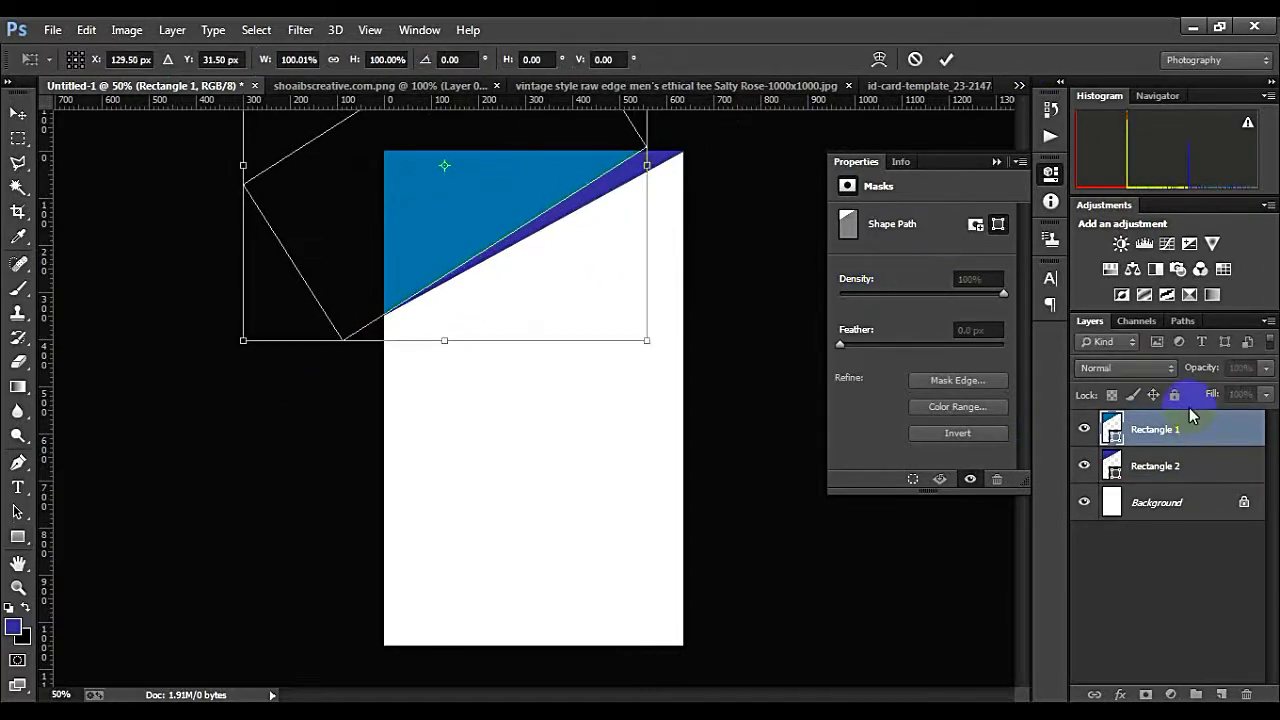
key("Return")
left_click(1160, 502)
key("ctrl+minus")
Cancel the Create Rectangle dialog and return to the full-card view.
left_click(493, 447)
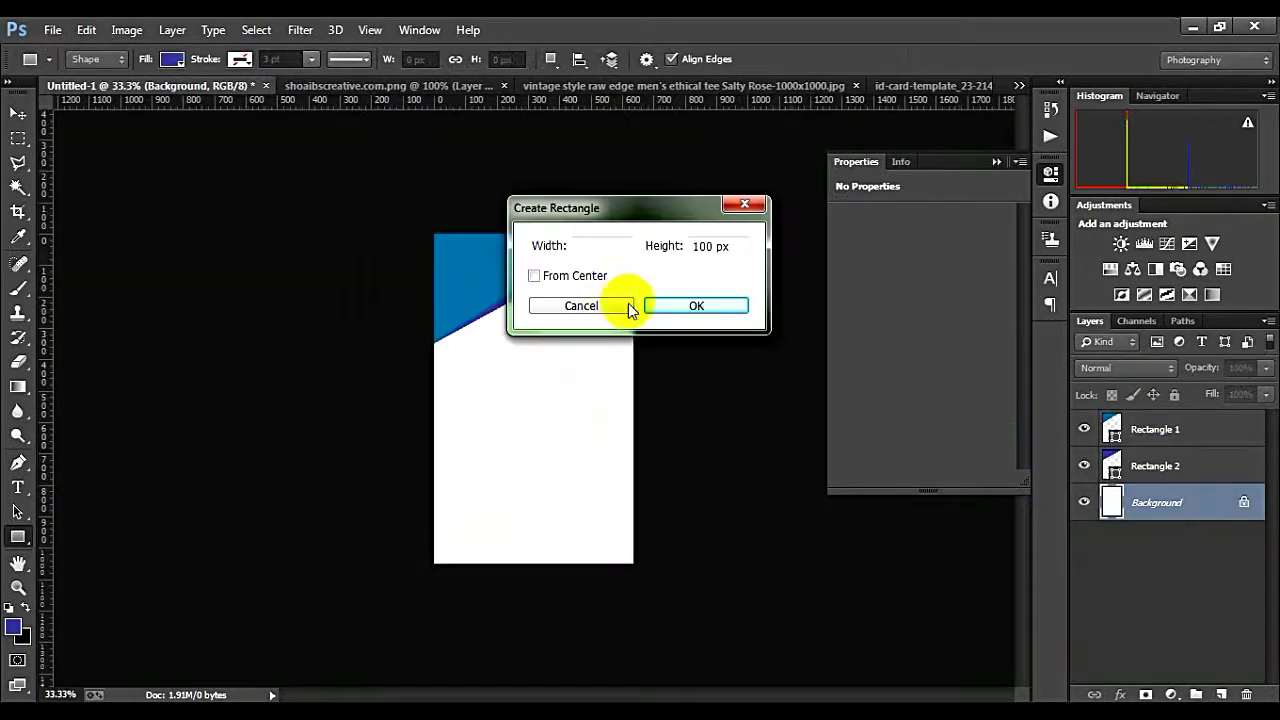
left_click(628, 303)
key("ctrl+plus")
key("ctrl+minus")
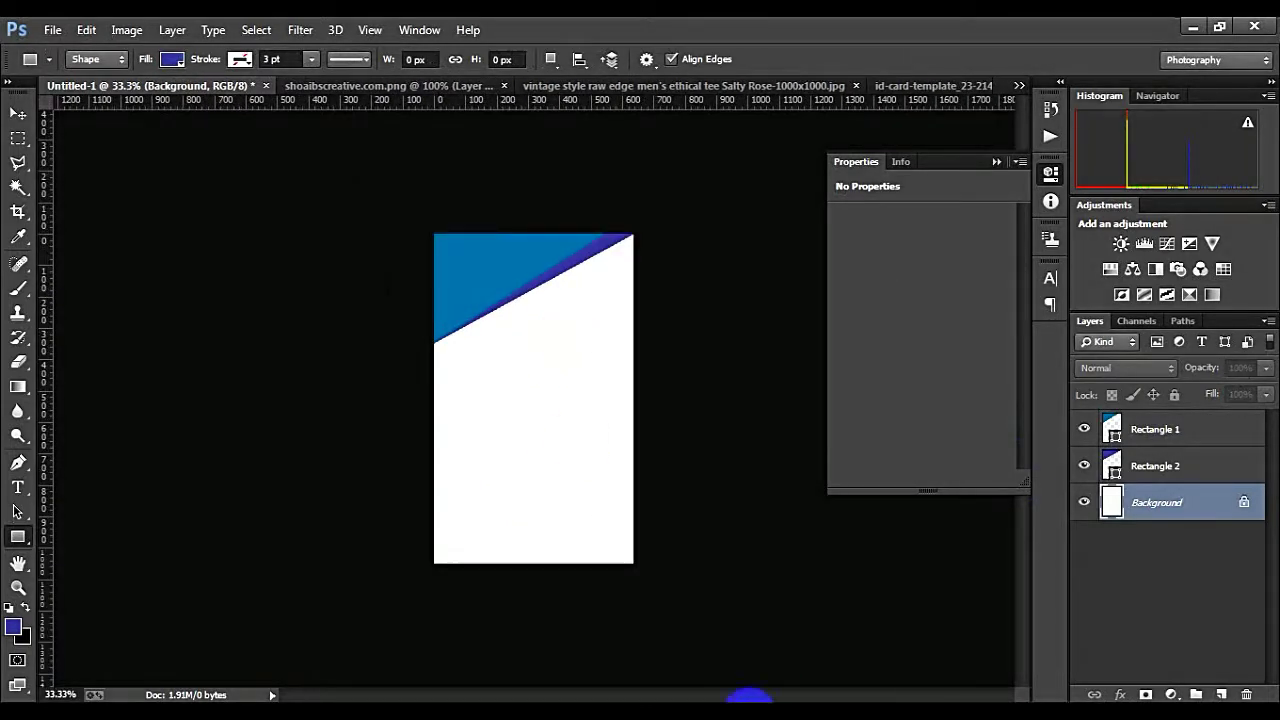
Duplicate both band layers and rotate the copies into the card's bottom-right corner.
left_click(1178, 476)
left_click(1150, 429, "shift")
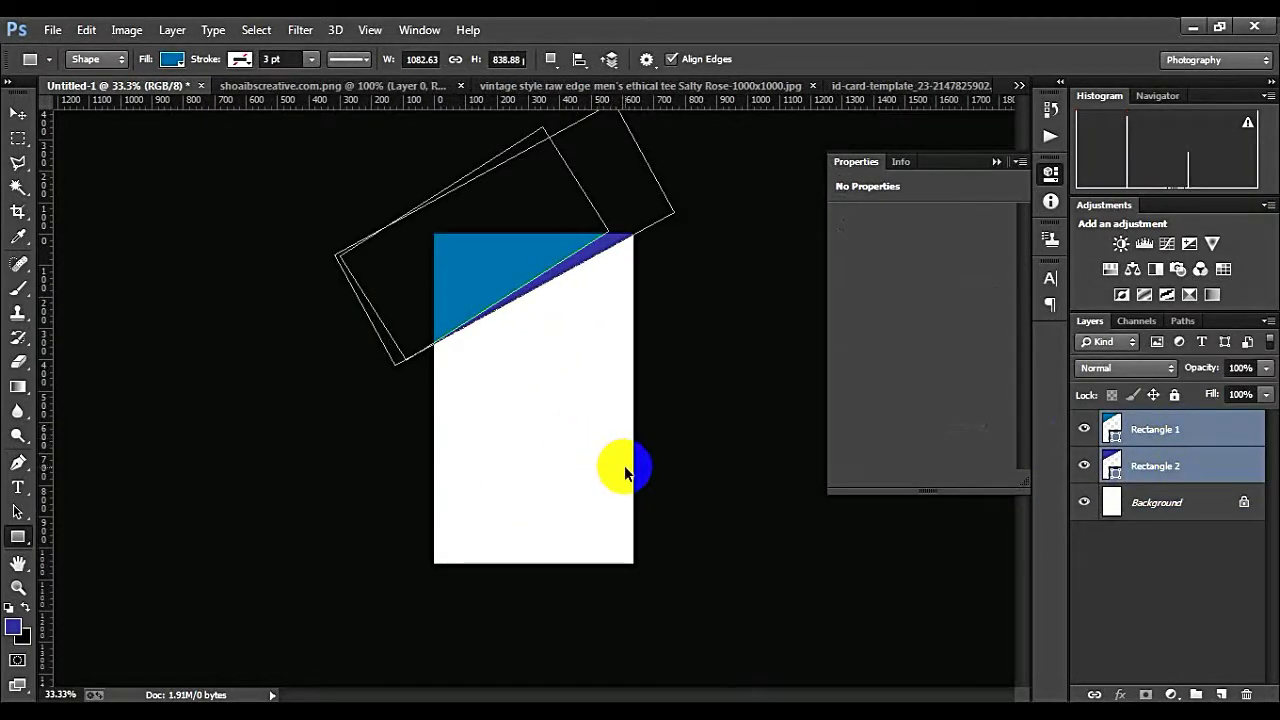
left_click(17, 113)
left_click_drag(478, 244, 551, 484)
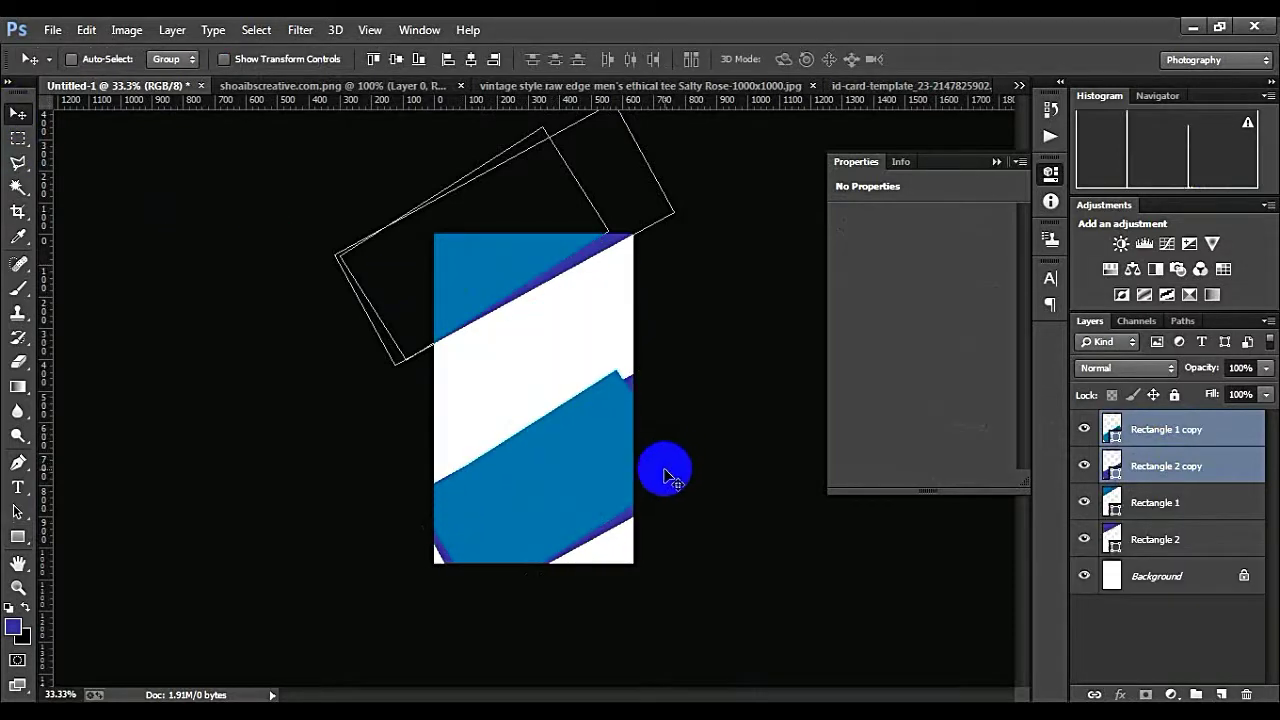
key("ctrl+t")
mouse_move(408, 337)
left_mouse_down()
mouse_move(666, 680)
mouse_move(567, 597)
left_mouse_up()
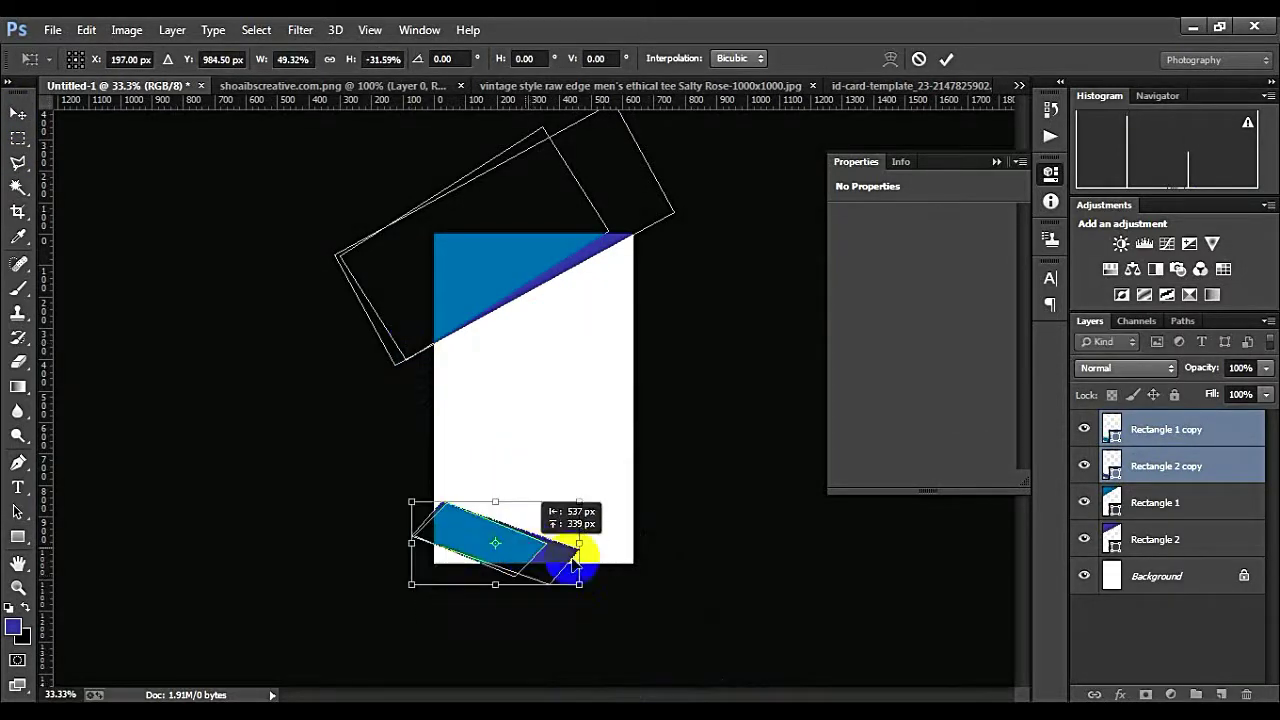
mouse_move(640, 560)
left_mouse_down()
mouse_move(634, 486)
mouse_move(472, 471)
mouse_move(414, 537)
mouse_move(654, 503)
mouse_move(598, 545)
mouse_move(603, 560)
left_mouse_up()
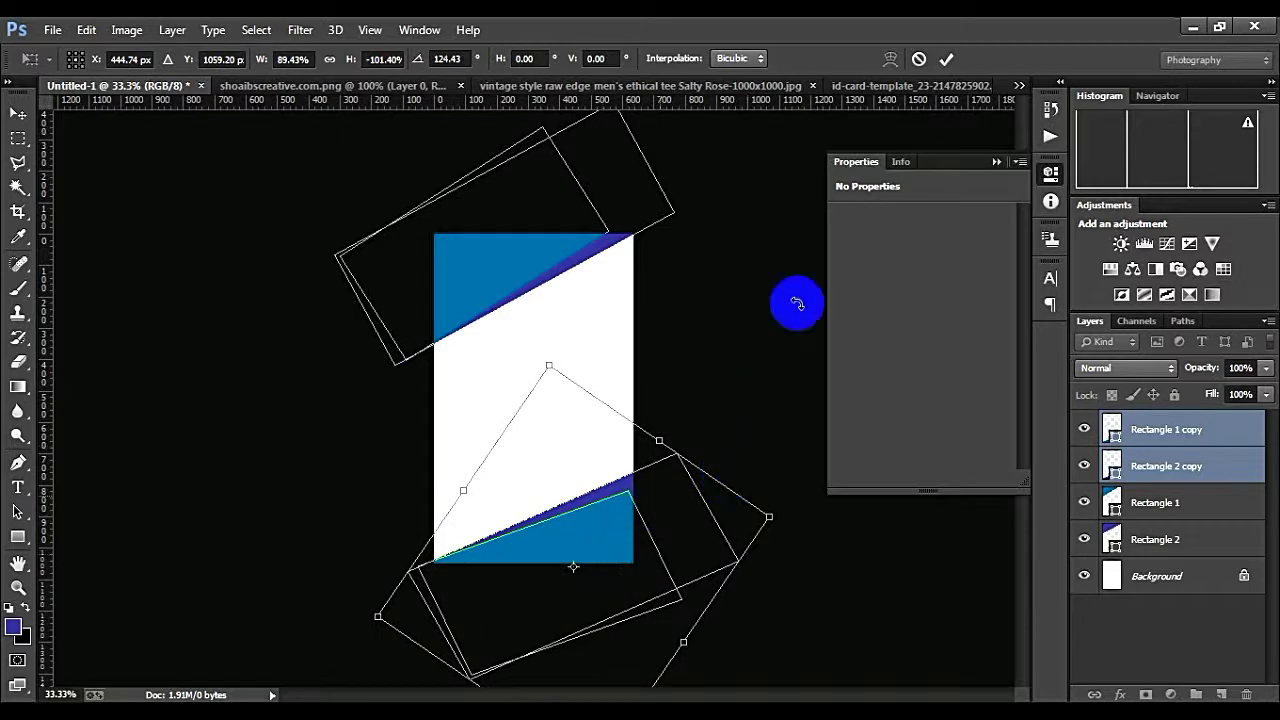
left_click(946, 59)
Enlarge the copied blue band at the bottom of the card.
left_click(1195, 478)
left_click(1190, 429)
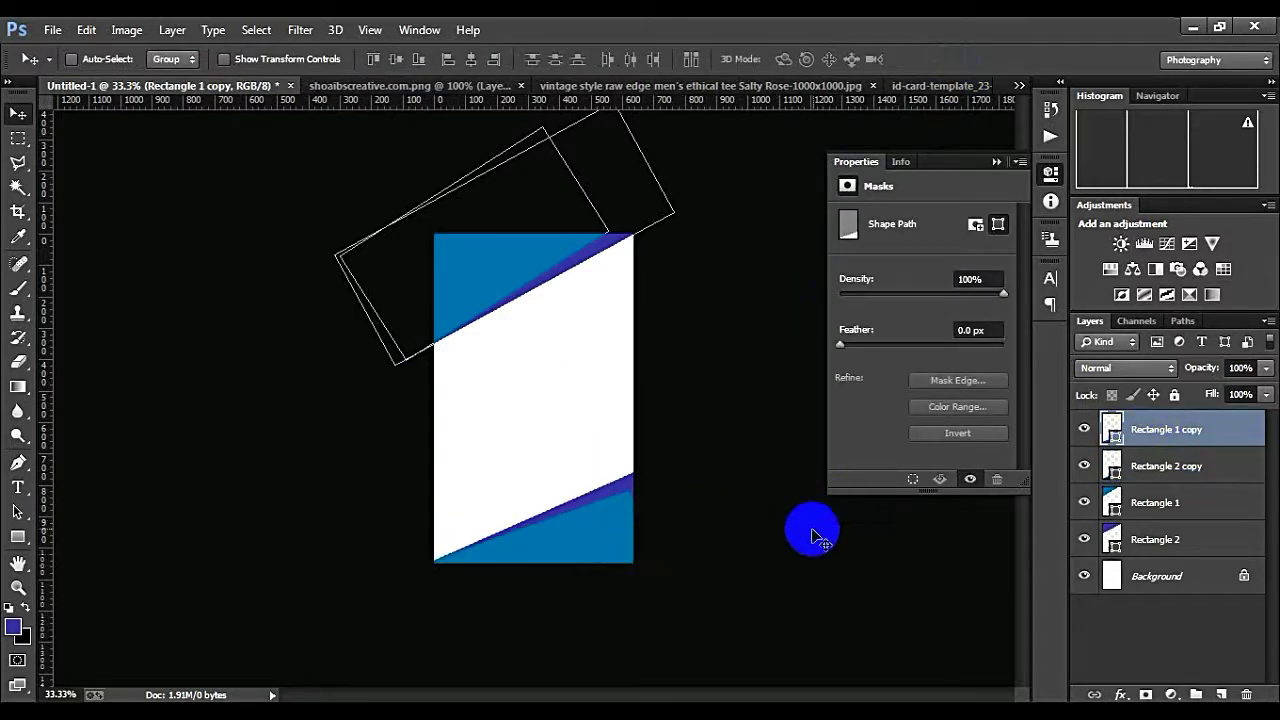
key("ctrl+t")
left_click_drag(714, 457, 714, 494)
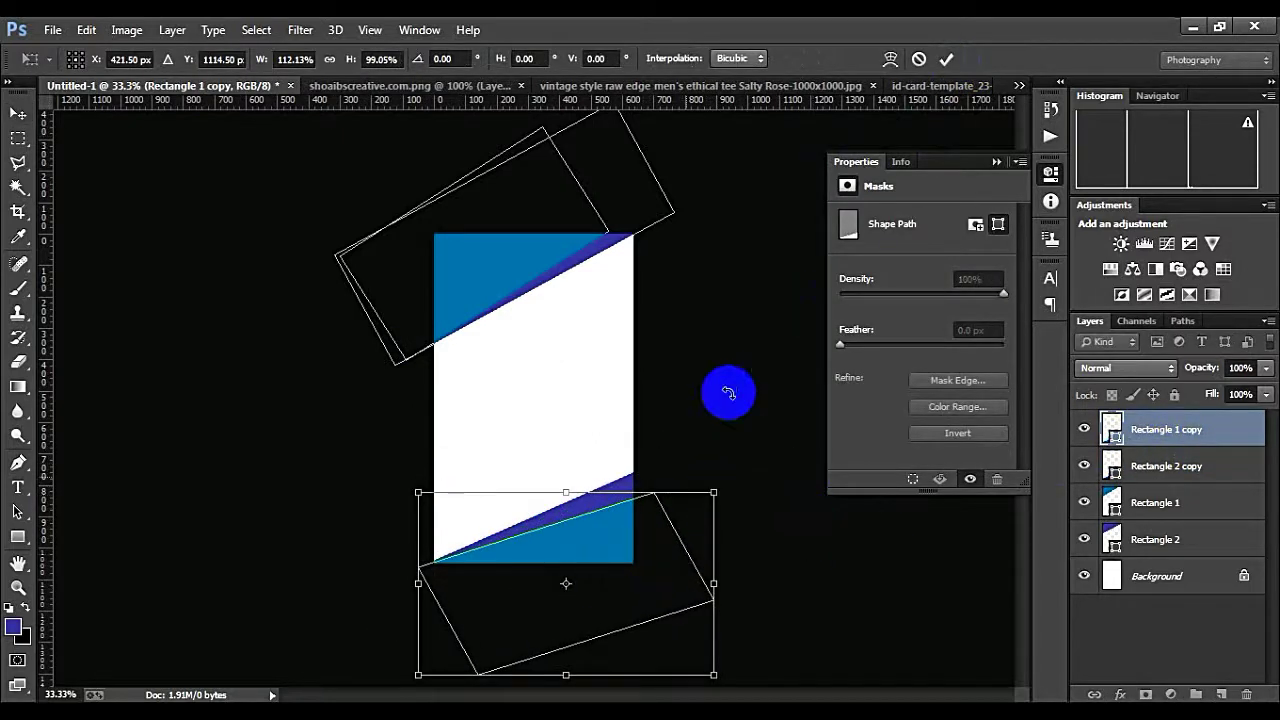
key("Return")
Rotate the top blue band slightly to widen the visible purple strip.
left_click(1183, 467)
left_click(1171, 577)
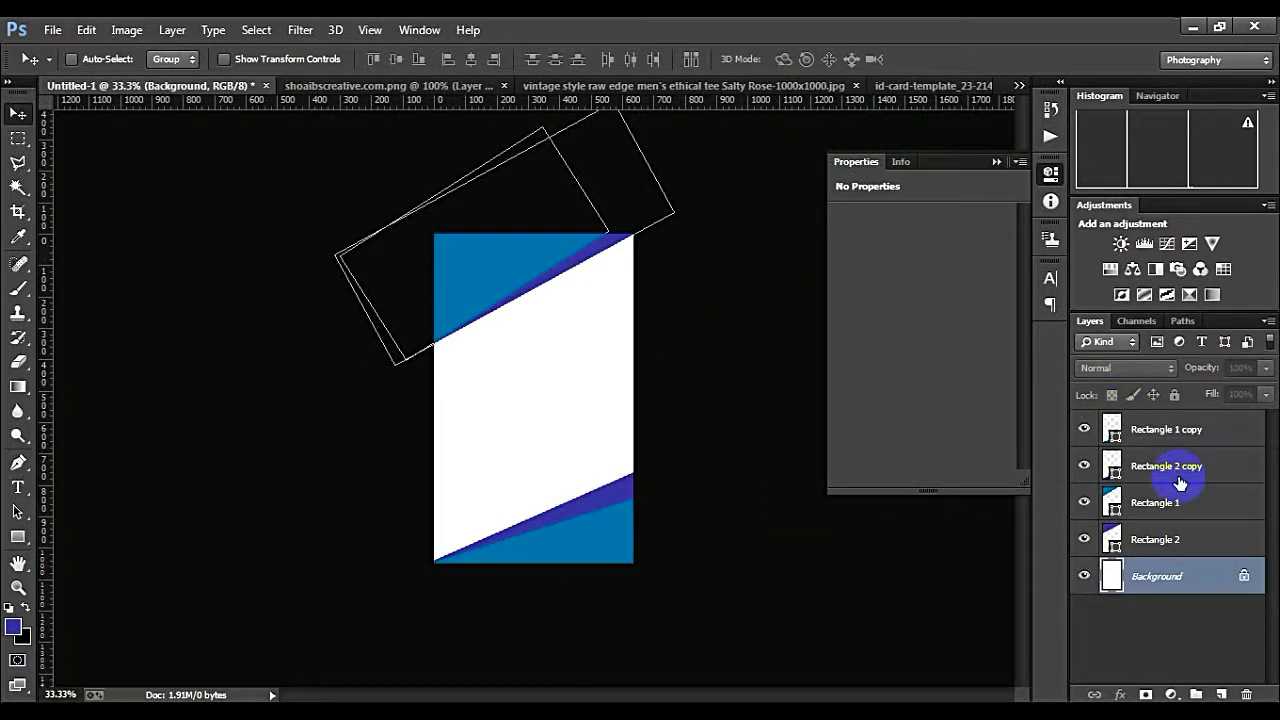
left_click(1153, 503)
key("ctrl+t")
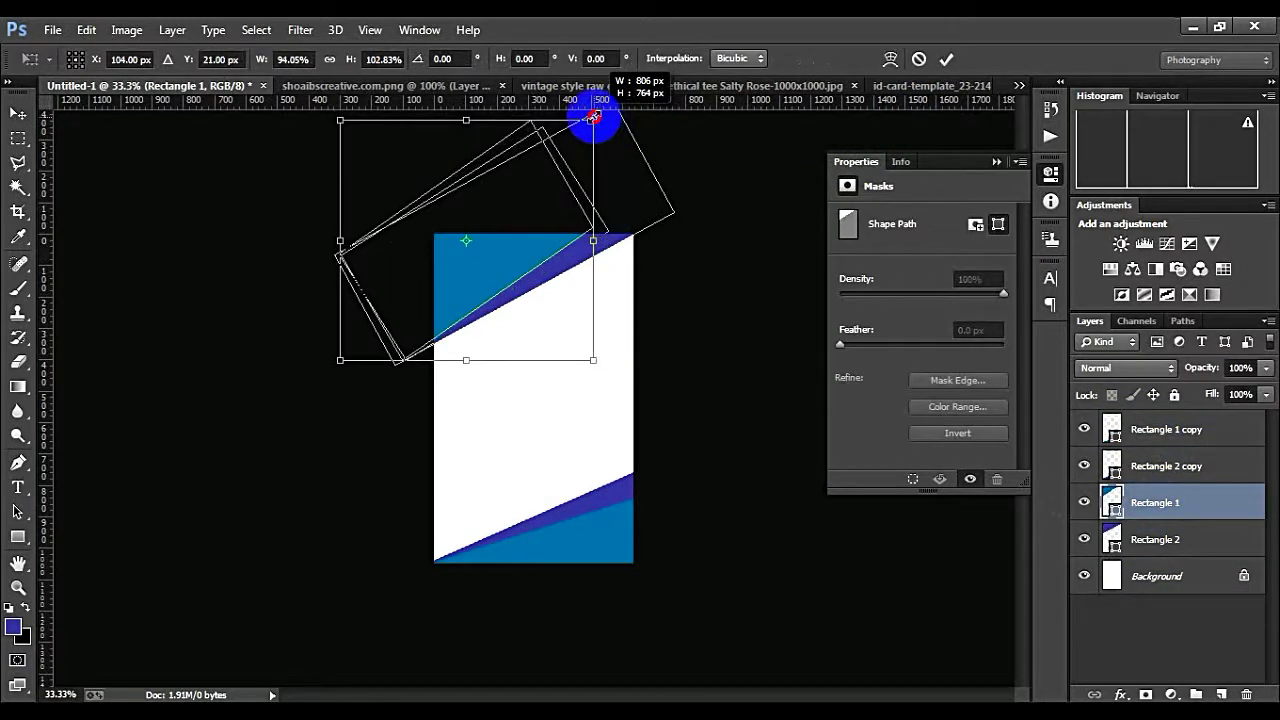
left_click_drag(611, 118, 597, 114)
left_click(946, 59)
left_click(1212, 596)
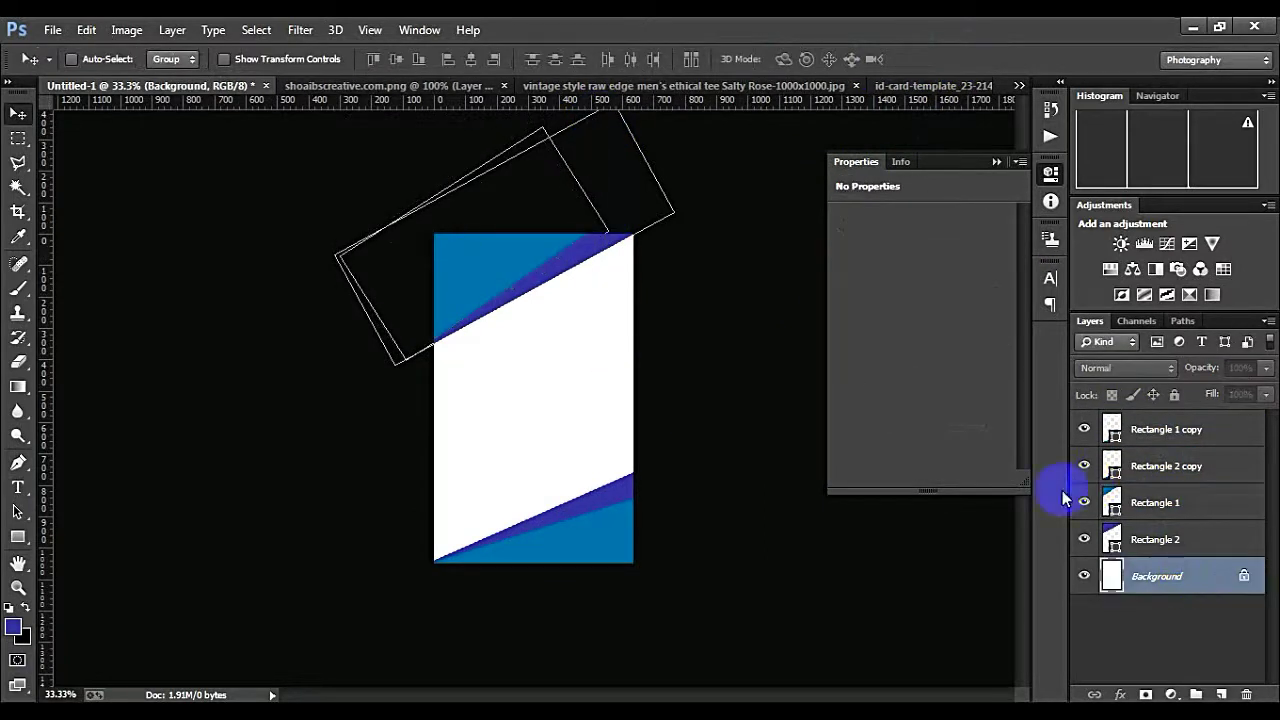
key("ctrl+plus")
left_click(590, 417, "alt")
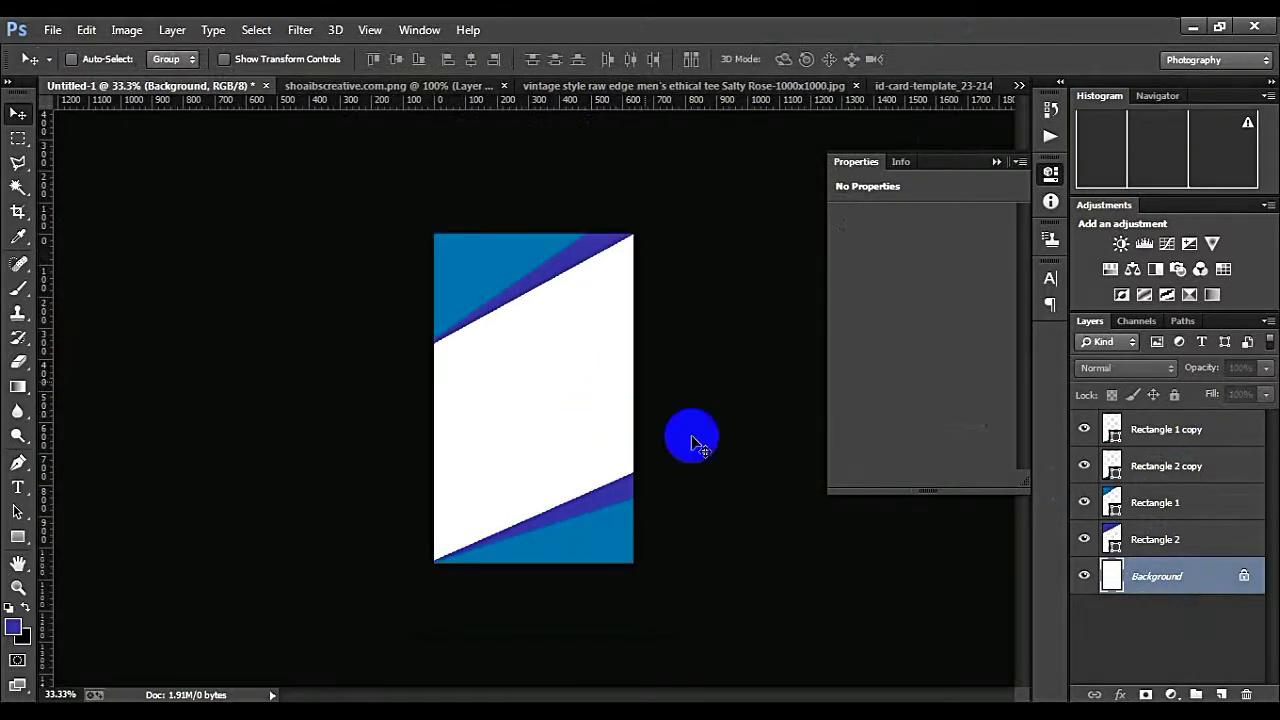
Draw an ellipse with the Ellipse Tool below the top band.
left_click(20, 537)
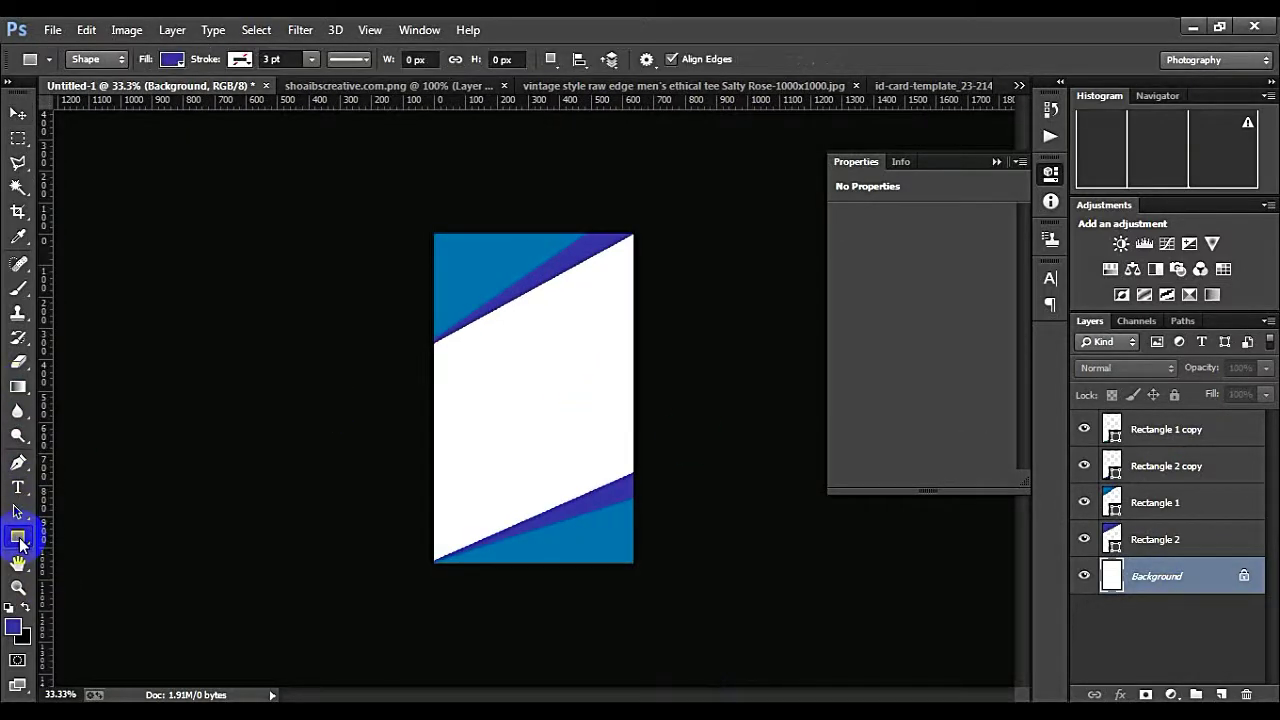
right_click(20, 535)
left_click(110, 566)
key("ctrl+plus")
key("ctrl+plus")
left_click_drag(487, 249, 601, 383)
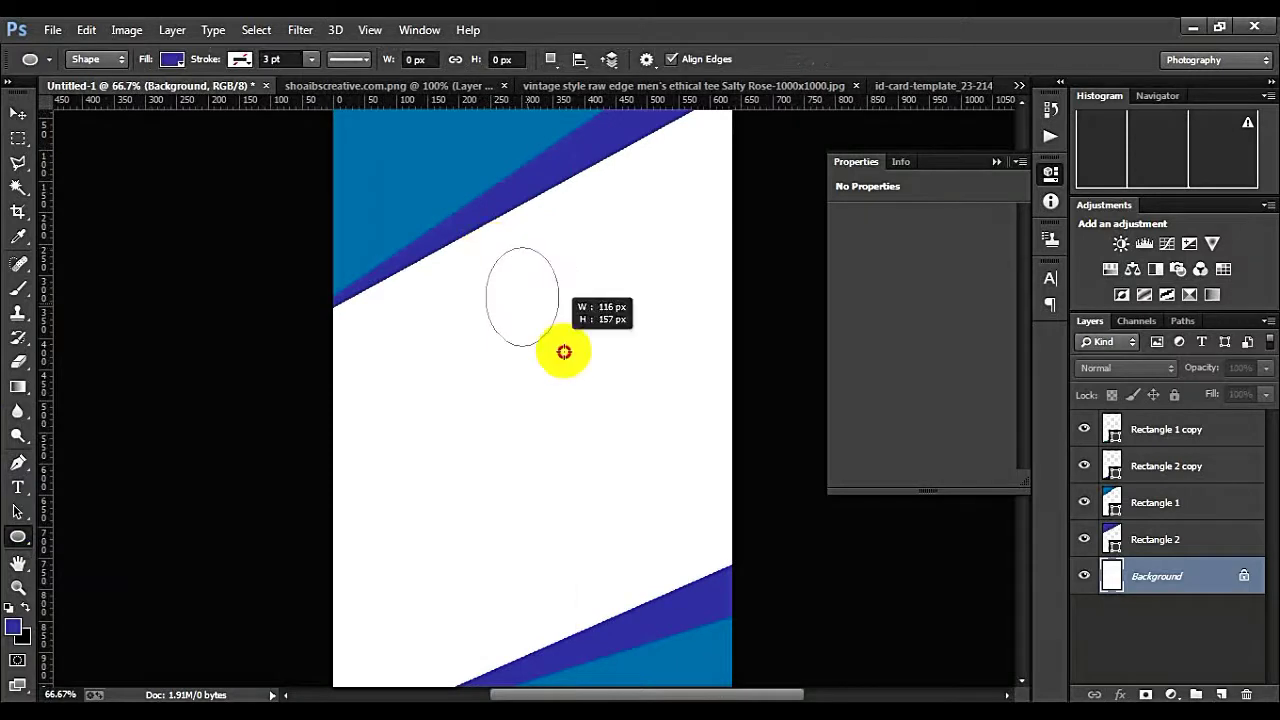
Widen the ellipse to about 195 × 217 px and switch to the T-shirt photo.
key("ctrl+t")
left_click_drag(548, 350, 525, 331)
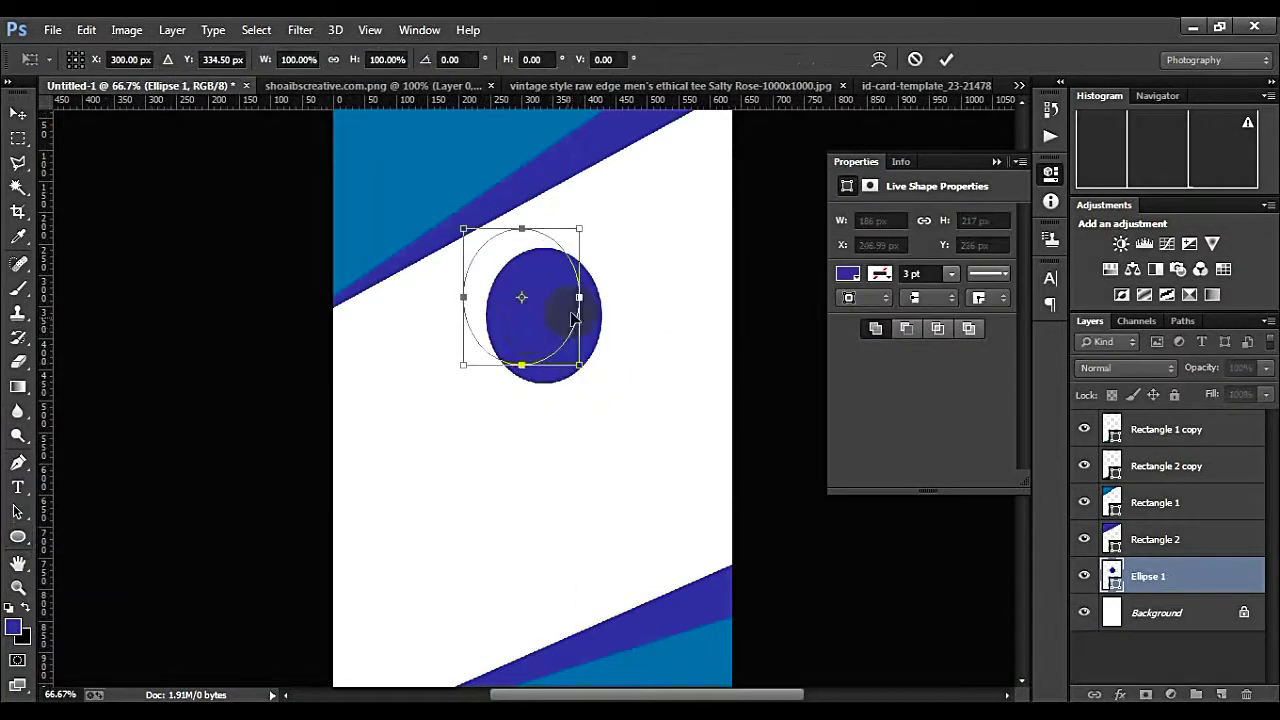
left_click_drag(579, 297, 582, 300)
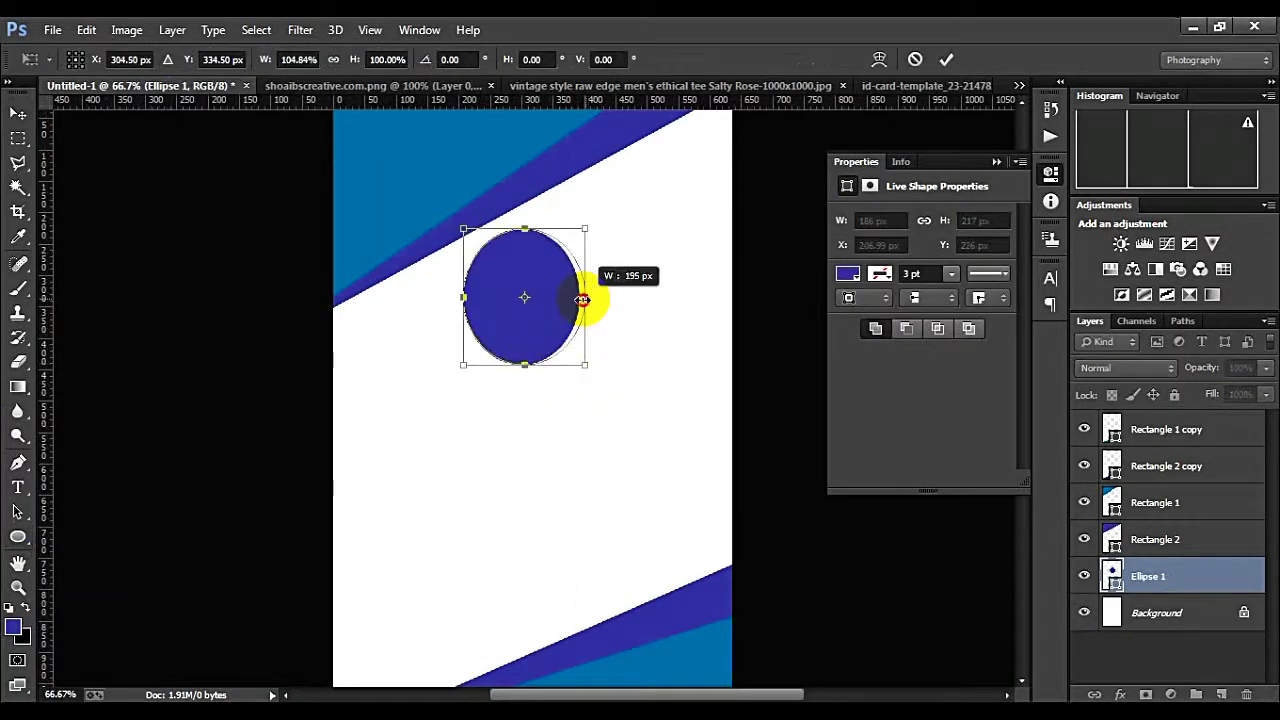
left_click(946, 60)
scroll(561, 483, "down", 1)
left_click(561, 483, "alt")
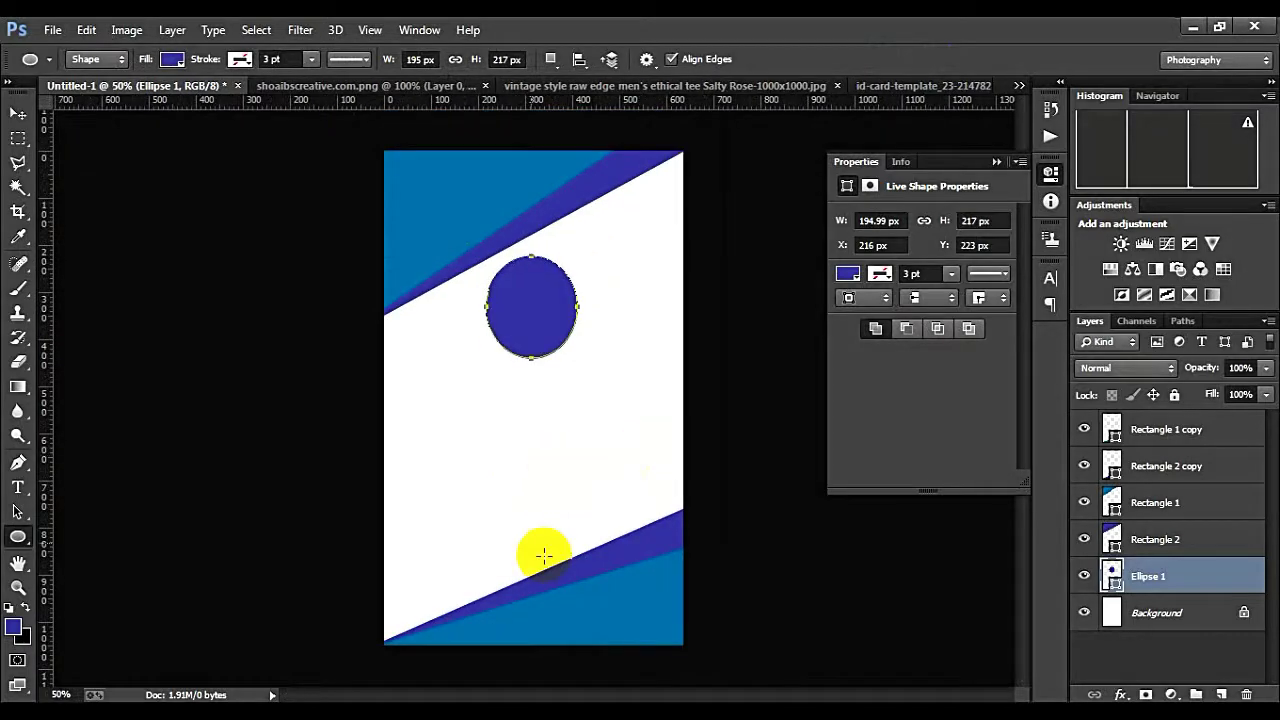
left_click(557, 87)
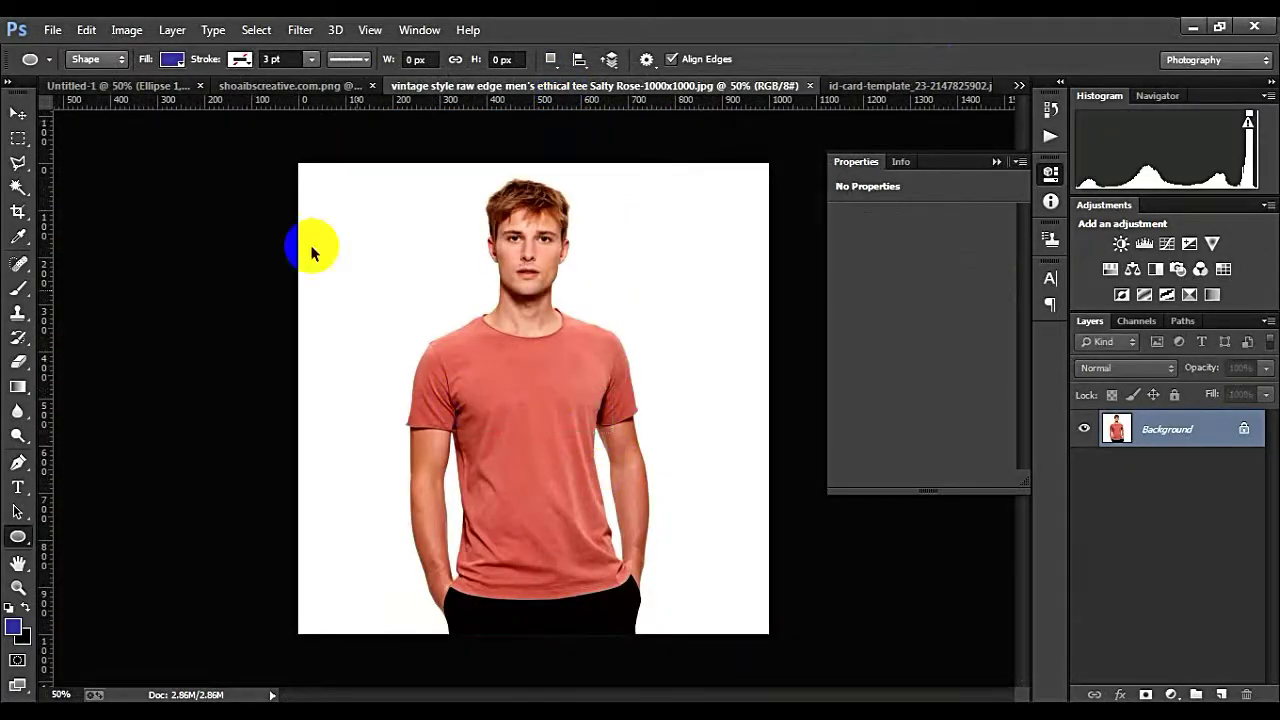
Move the T-shirt photo into the card, clip it to the ellipse, and scale it to 43.40%.
key("v")
mouse_move(611, 333)
left_mouse_down()
mouse_move(171, 86)
mouse_move(543, 357)
mouse_move(658, 387)
left_mouse_up()
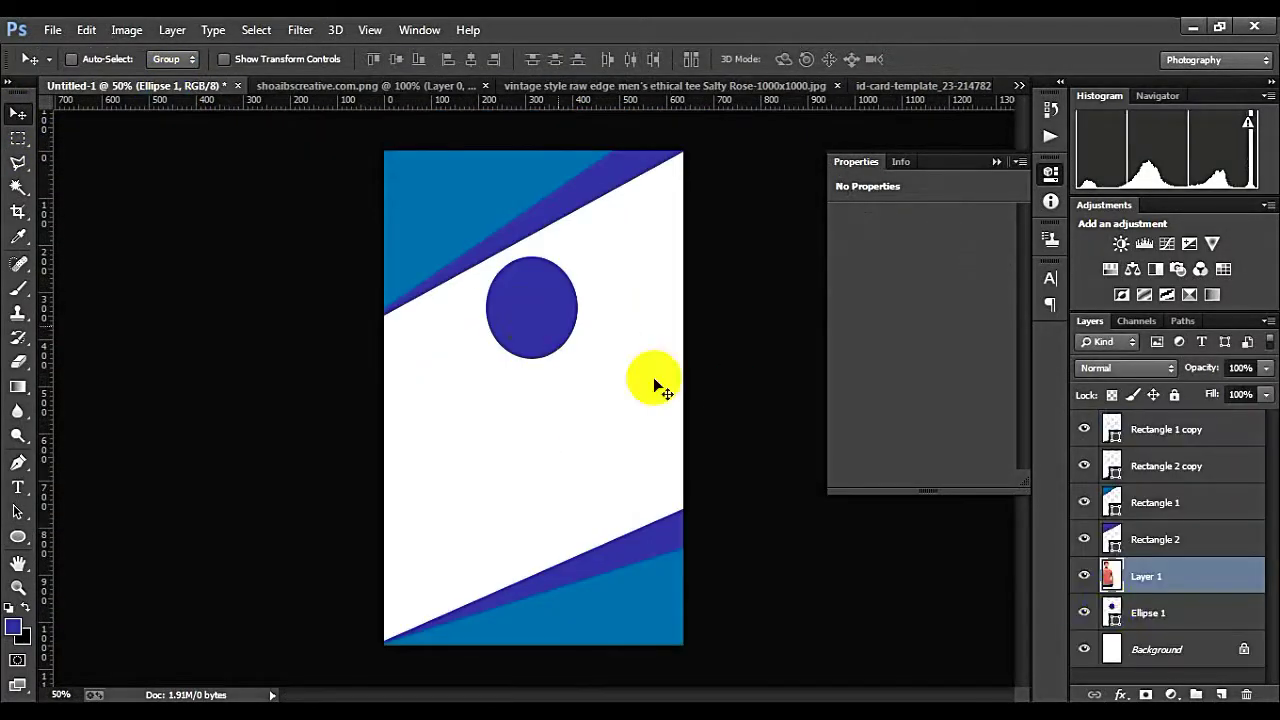
right_click(1140, 574)
left_click(786, 351)
key("ctrl+t")
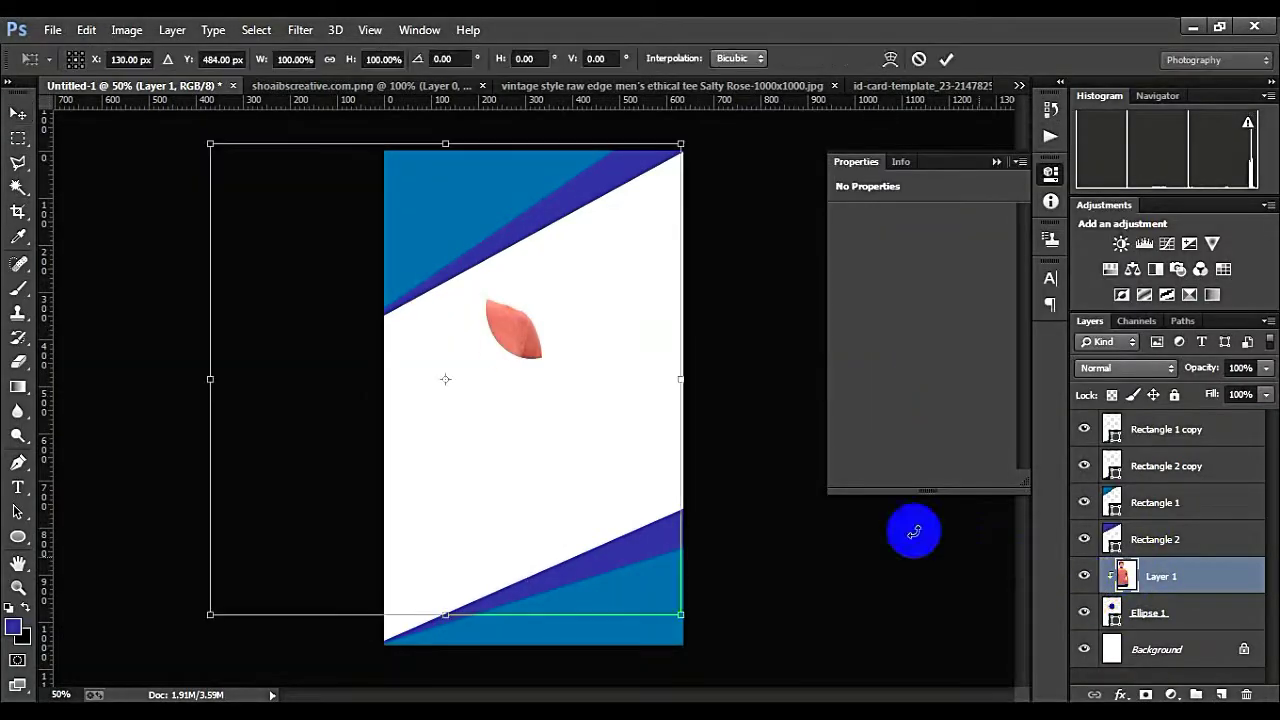
mouse_move(680, 614)
left_mouse_down()
mouse_move(600, 475)
mouse_move(572, 395)
left_mouse_up()
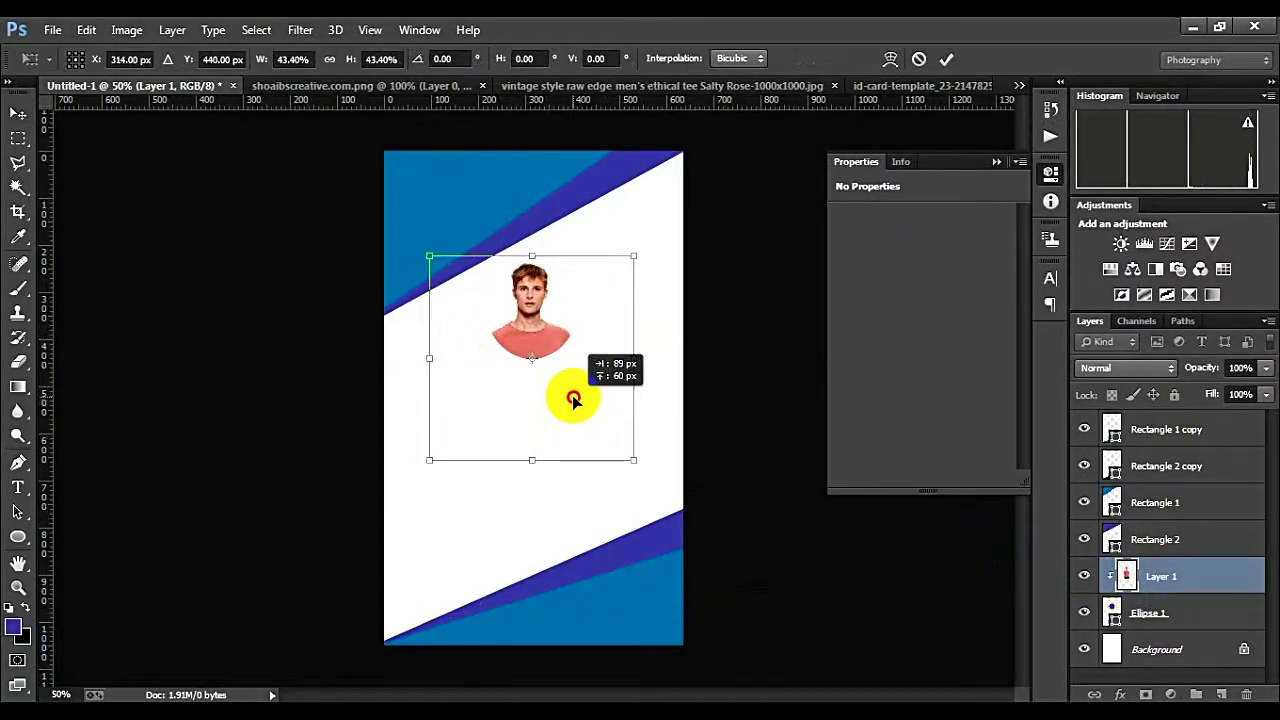
left_click(946, 59)
scroll(536, 321, "up", 2)
scroll(532, 380, "down", 2)
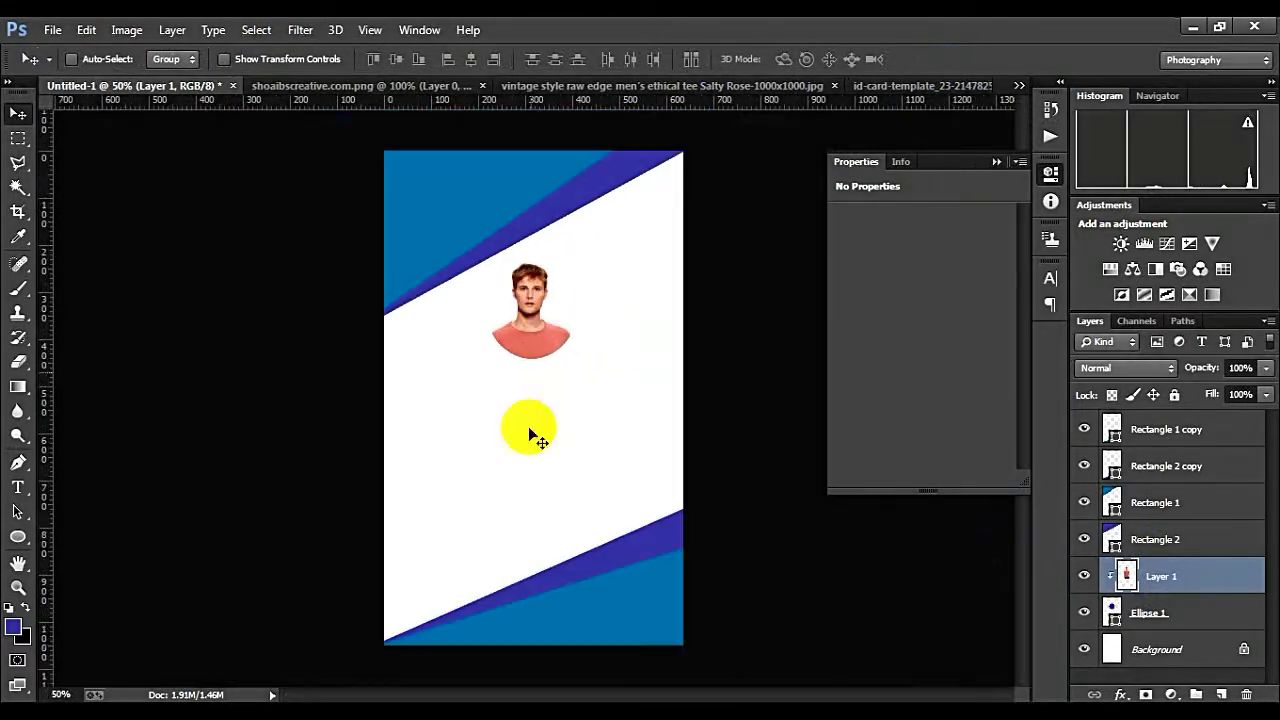
left_click(1172, 540)
Group the top bands as Group 1, the copies as Group 2, and photo with ellipse as Group 3.
left_click(1171, 502, "shift")
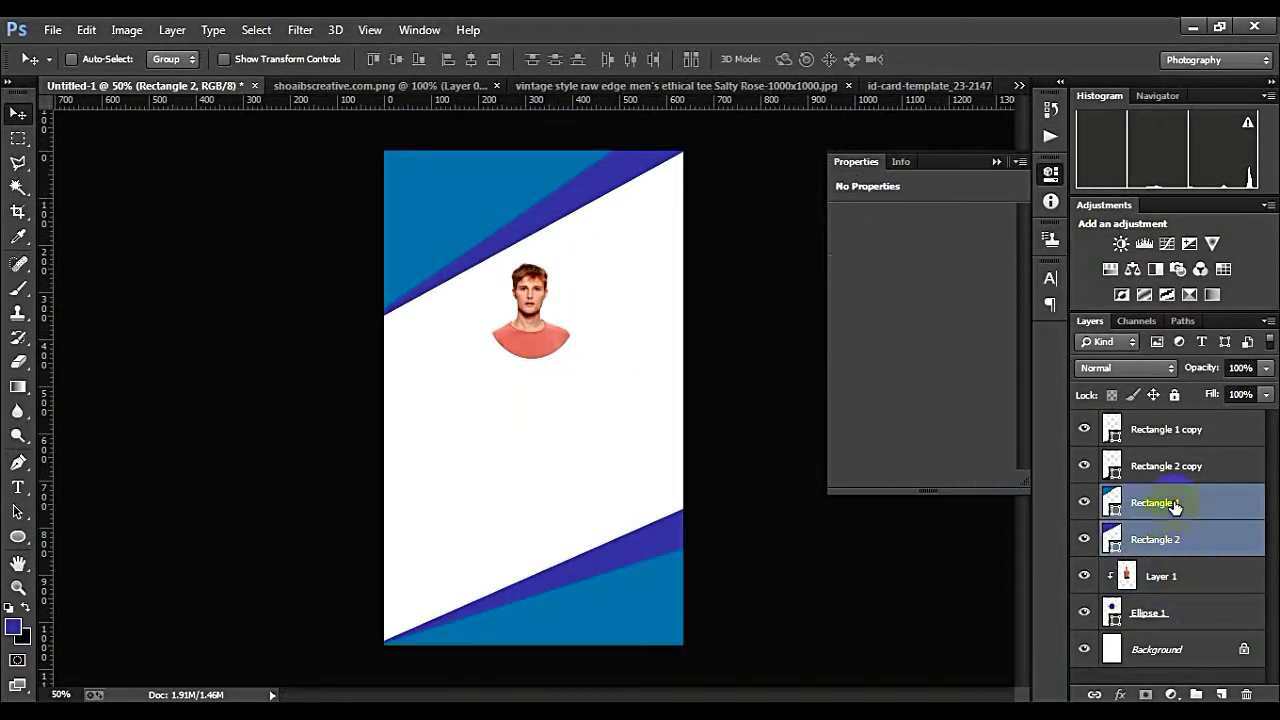
key("ctrl+g")
left_click(1172, 462)
left_click(1168, 440, "shift")
key("ctrl+g")
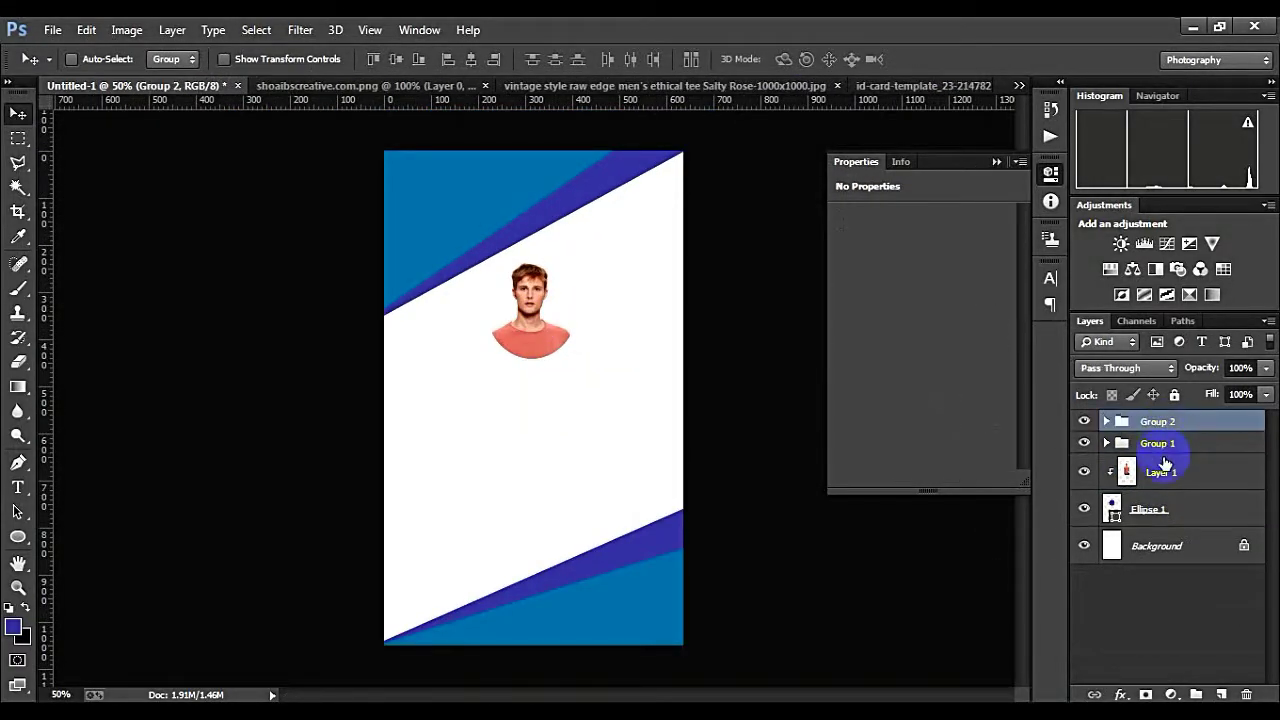
left_click(1178, 513, "shift")
left_click(1160, 472)
left_click(1150, 509, "shift")
key("ctrl+g")
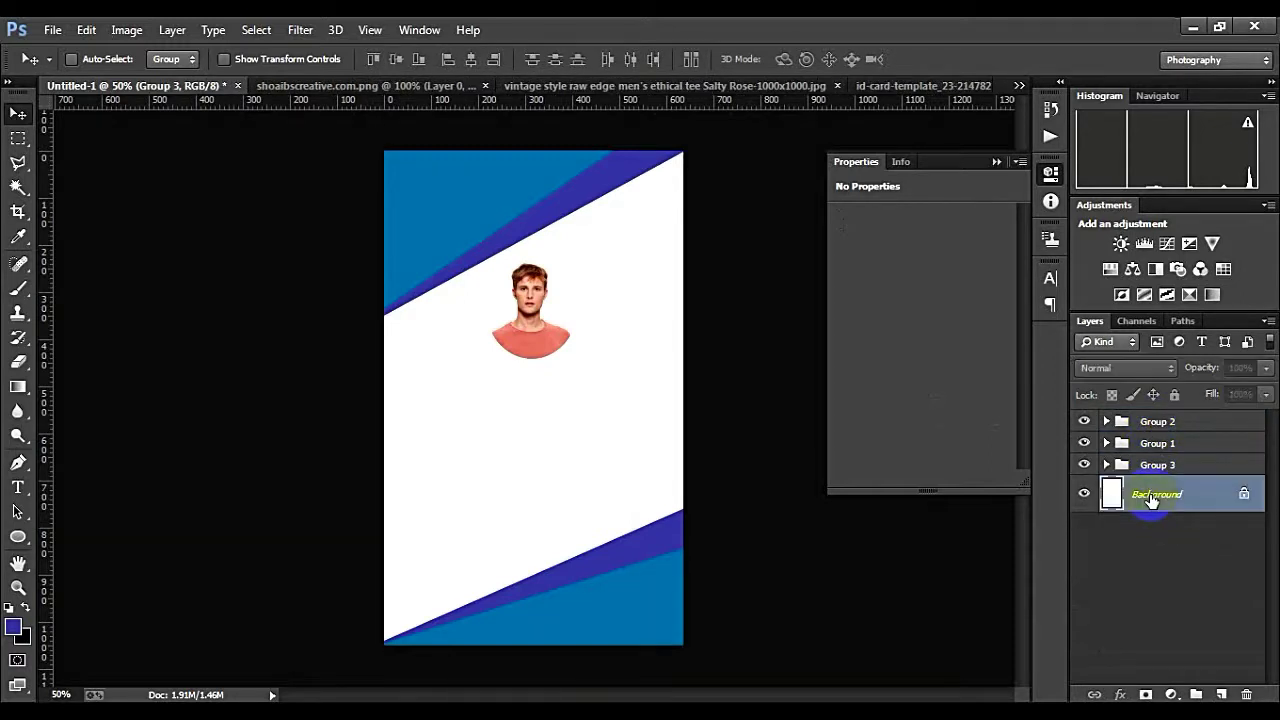
Sample the purple band colour as the foreground colour with the Eyedropper.
key("ctrl+plus")
key("i")
left_click(13, 627)
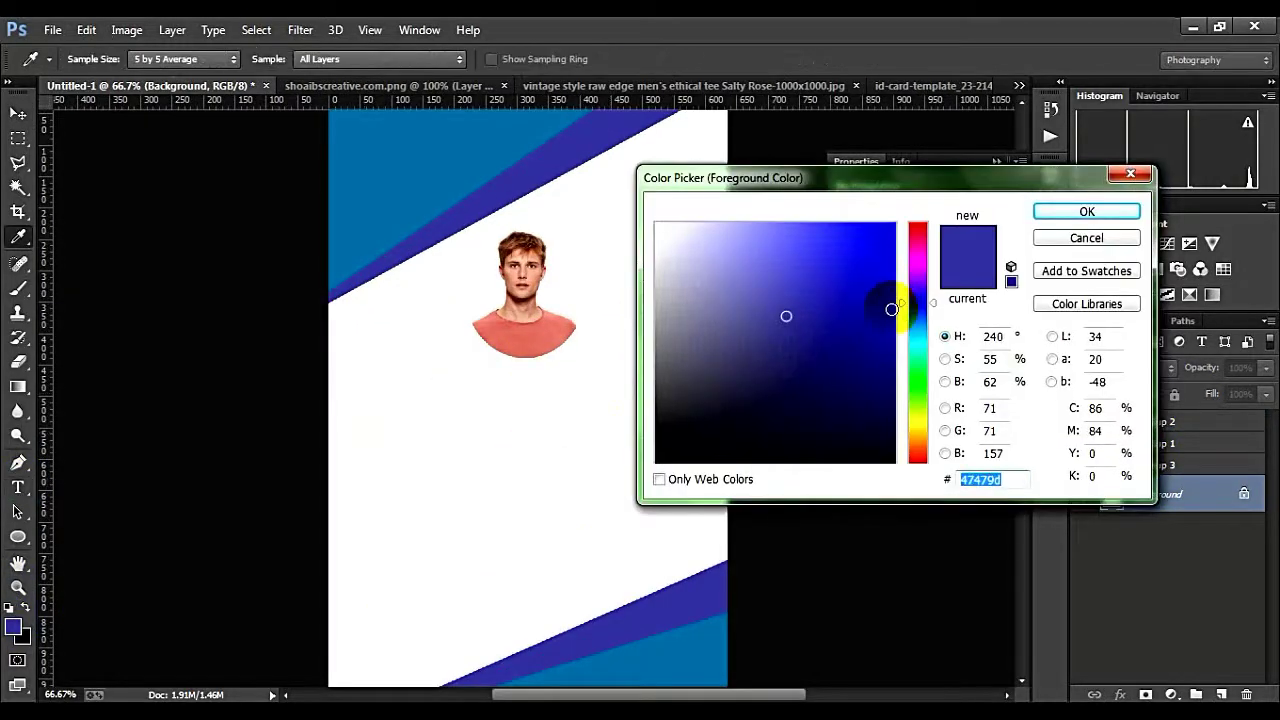
left_click_drag(894, 306, 906, 337)
left_click(604, 596)
key("Return")
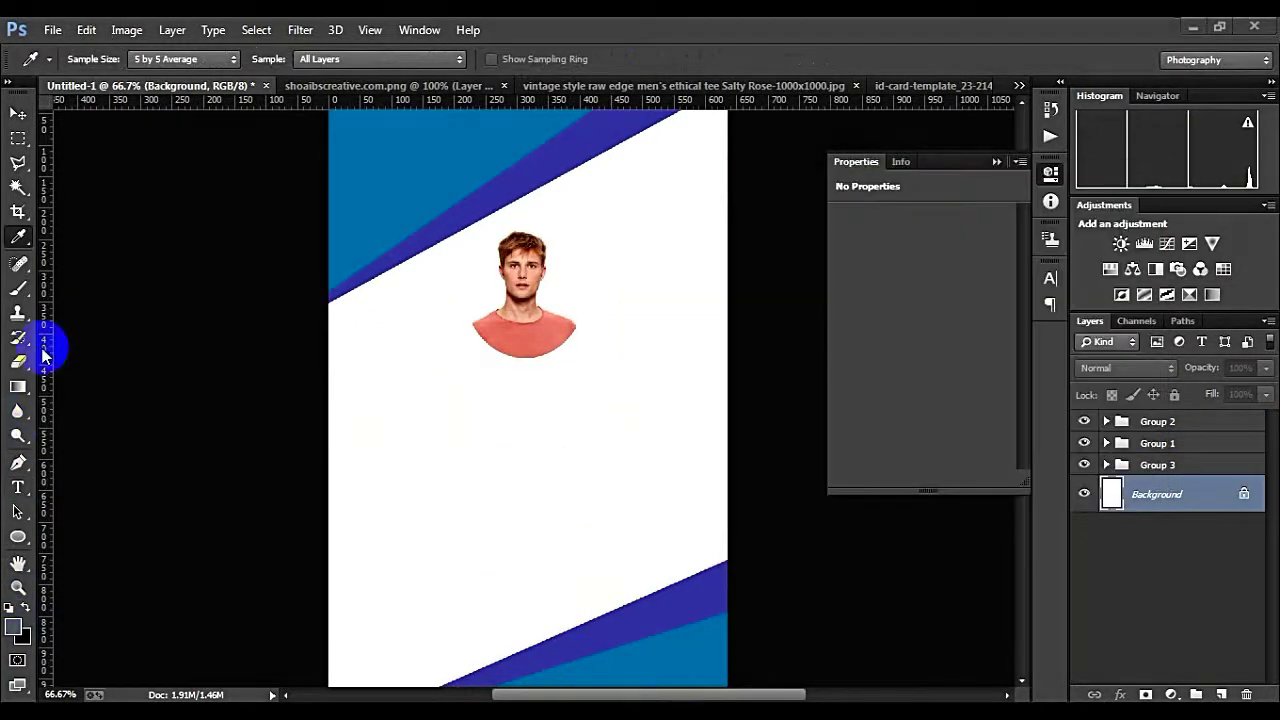
left_click(394, 460)
Type the cardholder's name below the portrait and shift it left under the photo.
left_click(17, 488)
left_click(443, 401)
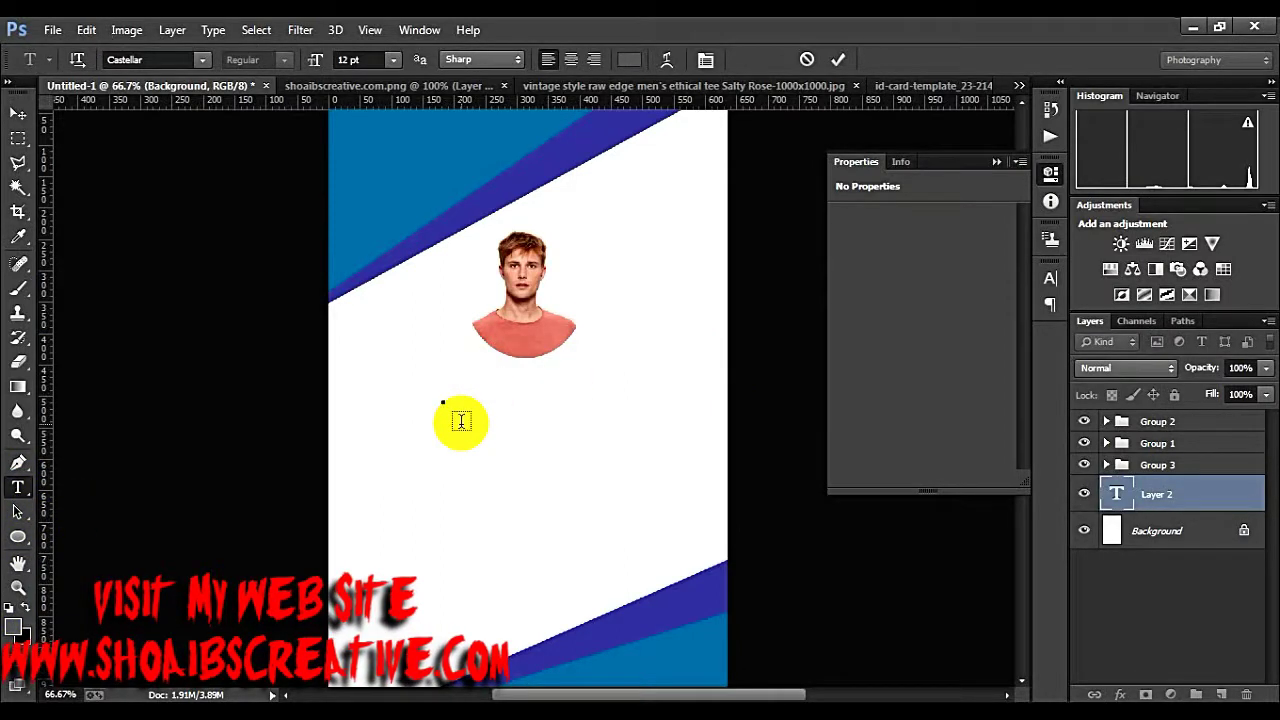
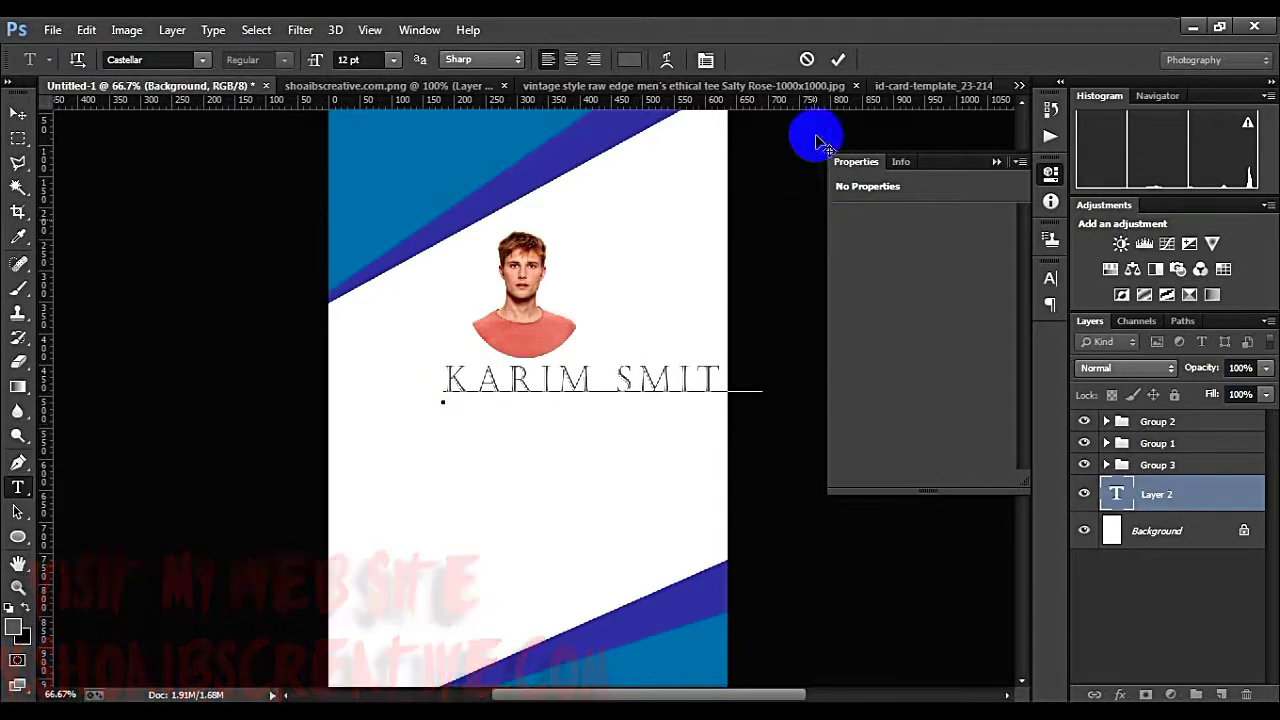
left_click(838, 59)
key("ctrl+t")
left_click_drag(643, 381, 565, 377)
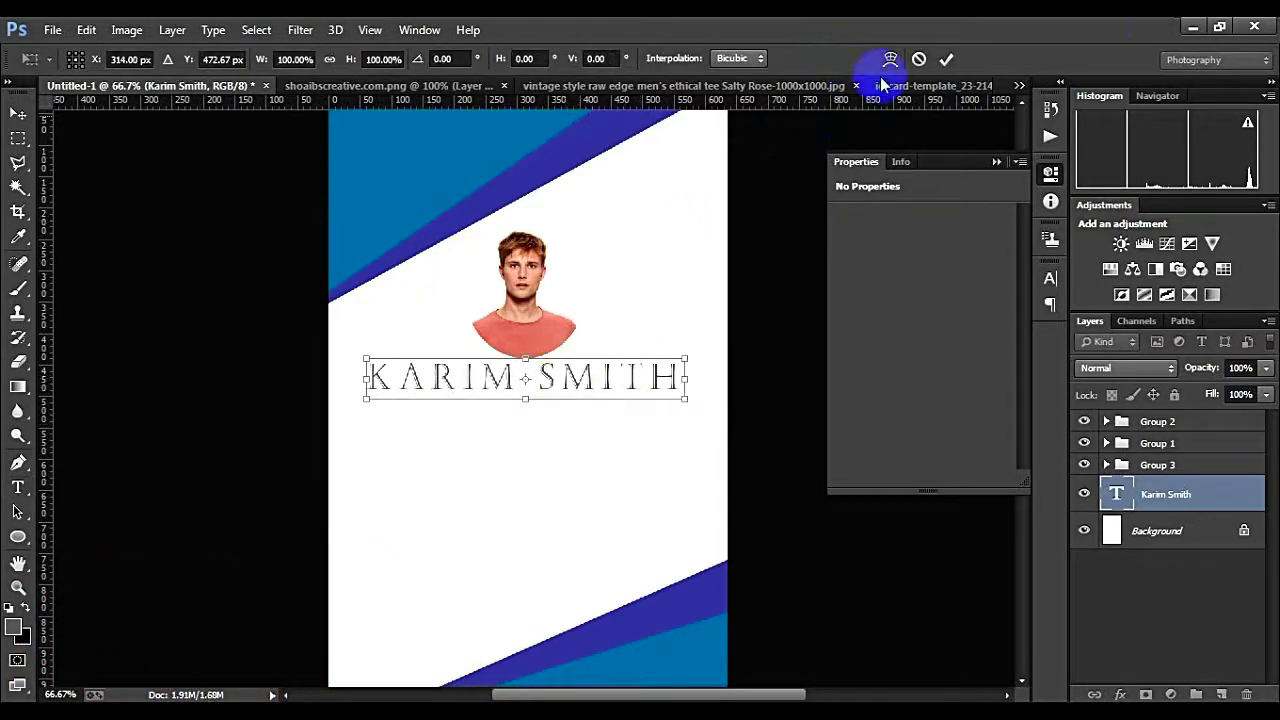
left_click(946, 59)
Try the name in Copperplate Gothic Light, then in Castellar.
left_click_drag(690, 385, 366, 400)
left_click(202, 59)
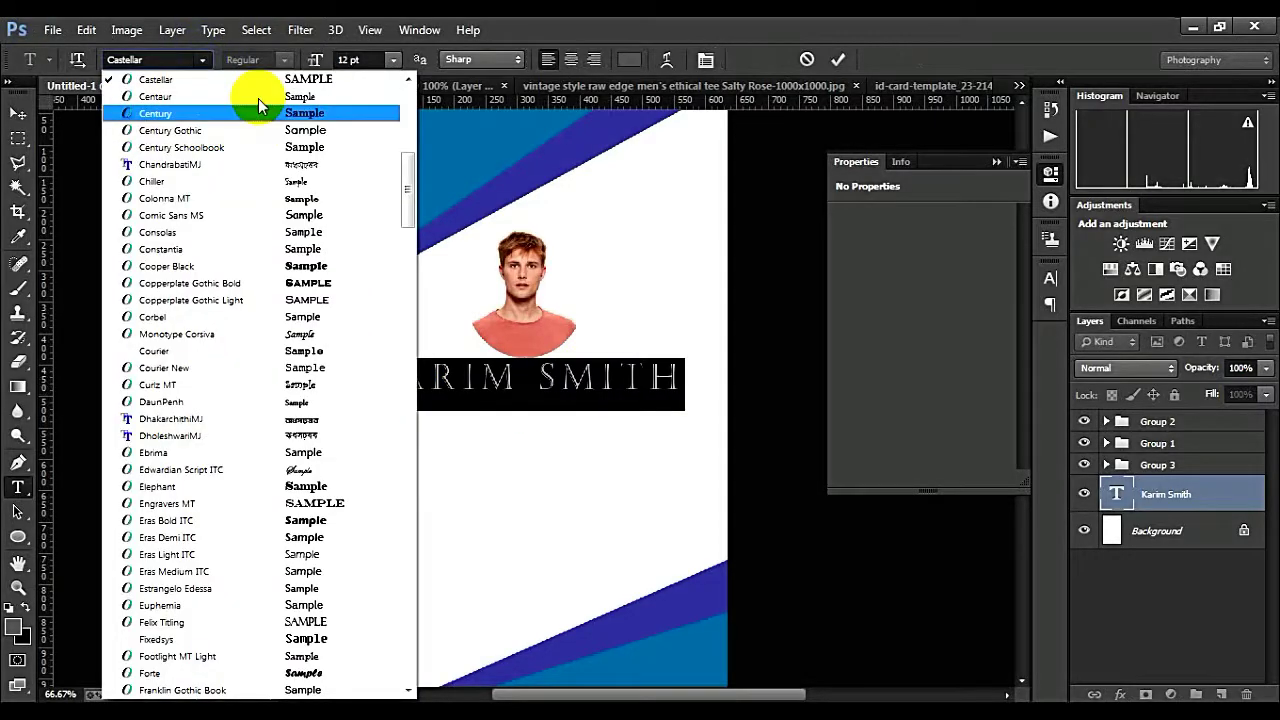
left_click(292, 302)
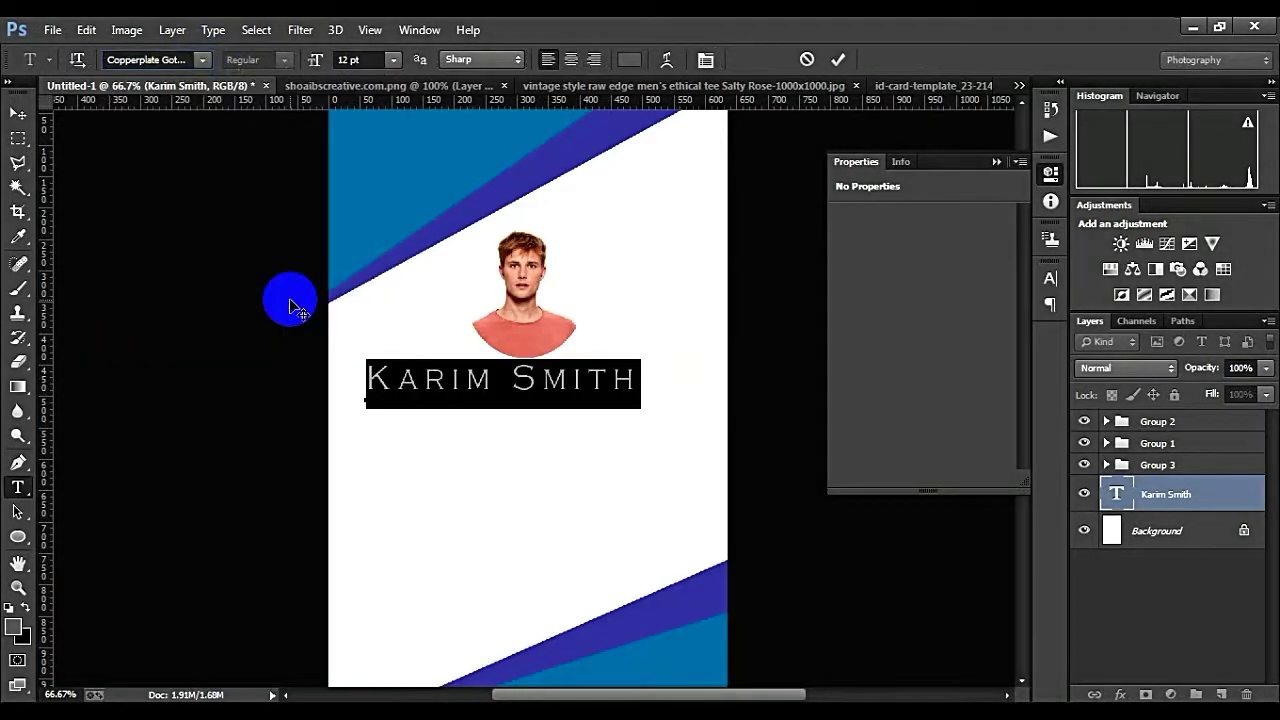
left_click(837, 60)
left_click_drag(650, 392, 337, 385)
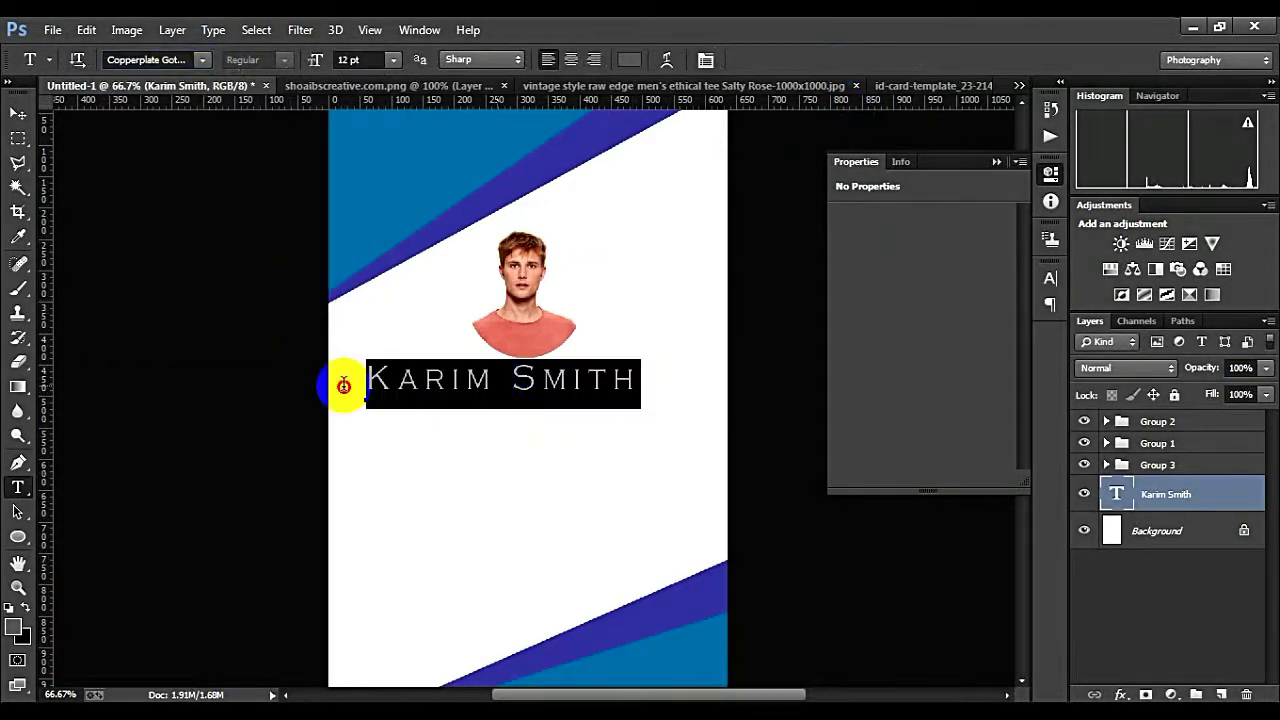
left_click(202, 59)
scroll(310, 320, "down", 2)
scroll(322, 392, "down", 1)
scroll(326, 400, "down", 4)
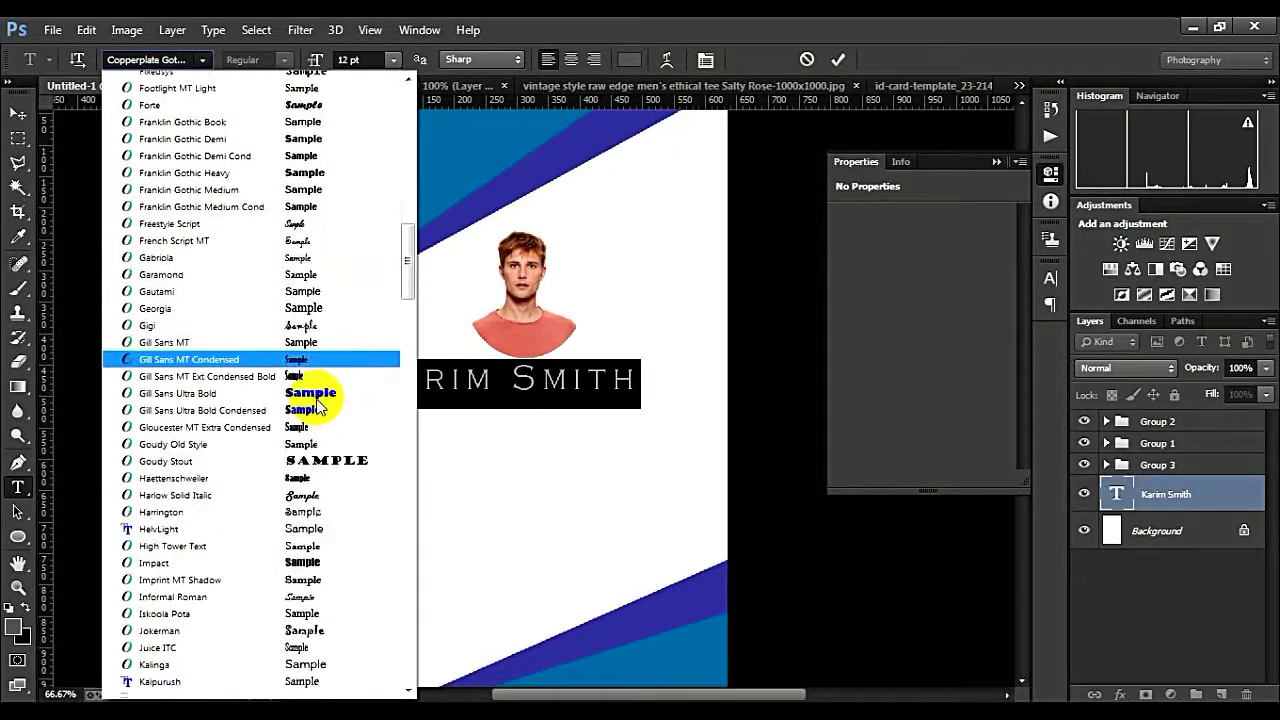
scroll(320, 402, "down", 4)
scroll(322, 390, "down", 3)
scroll(326, 370, "up", 5)
scroll(326, 370, "up", 10)
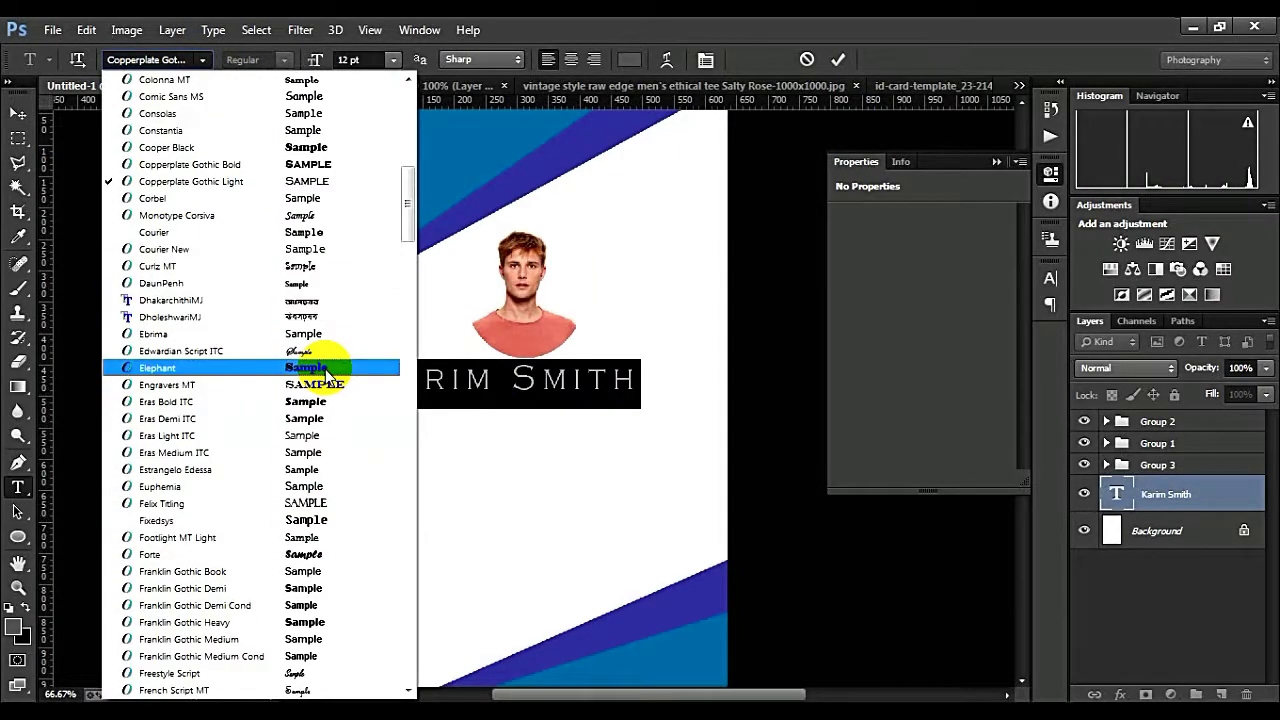
scroll(326, 370, "up", 3)
scroll(326, 372, "up", 3)
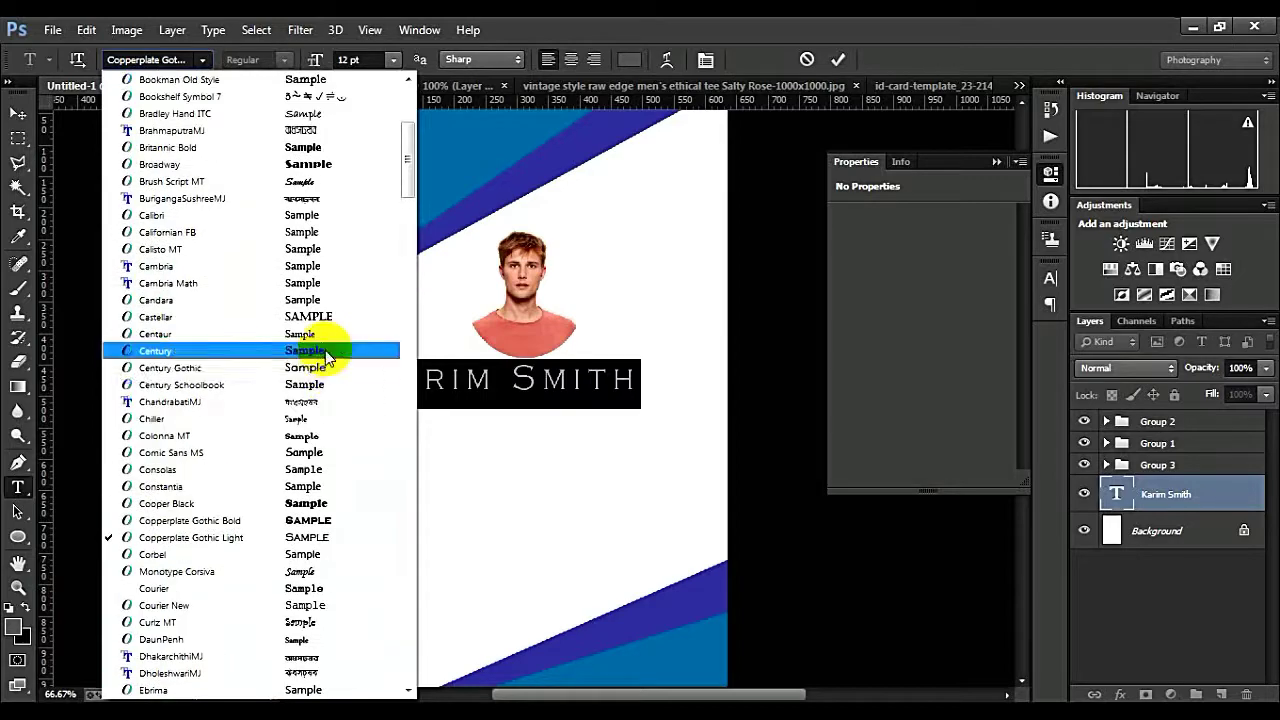
left_click(323, 352)
Try Berlin Sans FB, then settle on Algerian for the name.
left_click(202, 59)
scroll(220, 174, "up", 3)
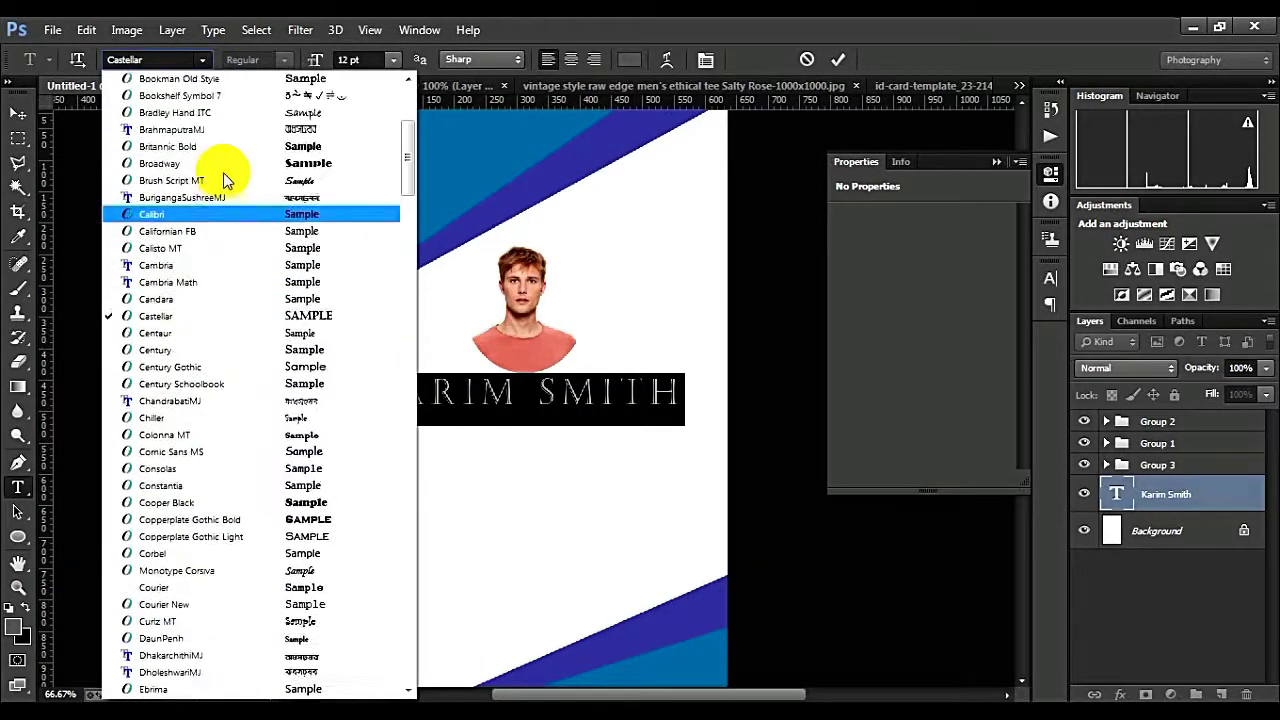
scroll(220, 174, "up", 2)
scroll(220, 177, "up", 3)
left_click(272, 248)
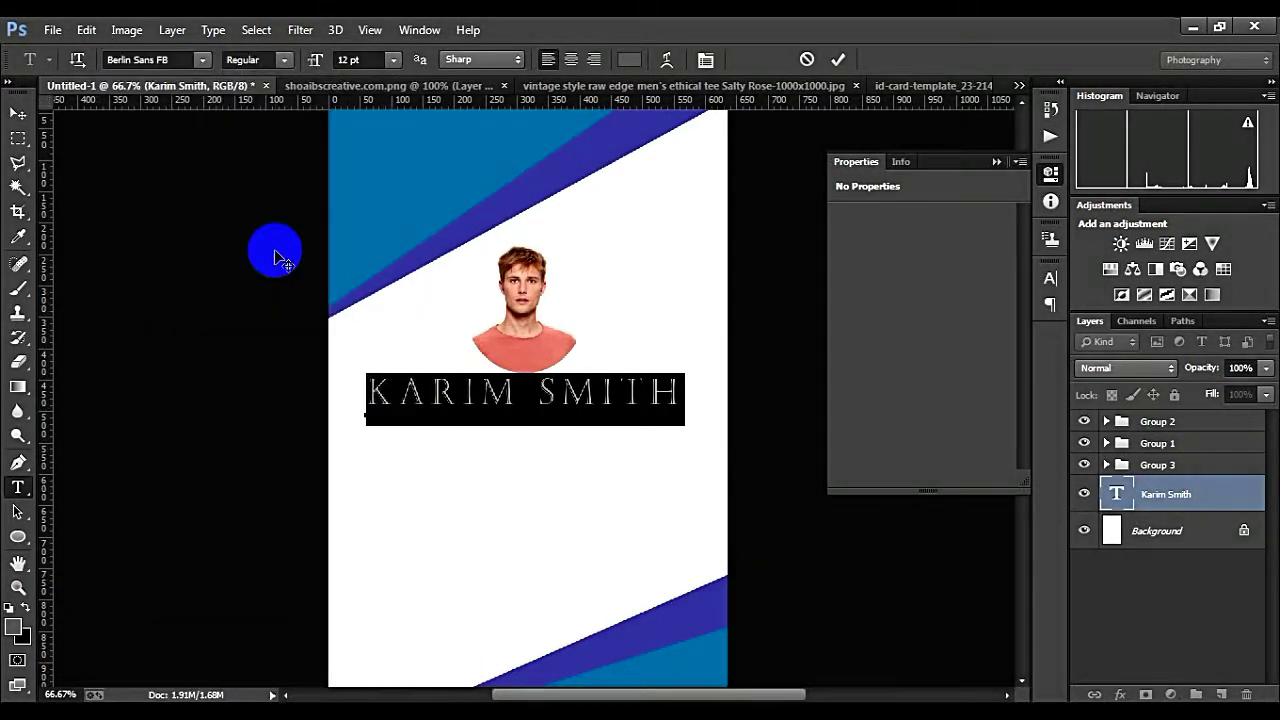
left_click(203, 60)
left_click(282, 96)
left_click(838, 59)
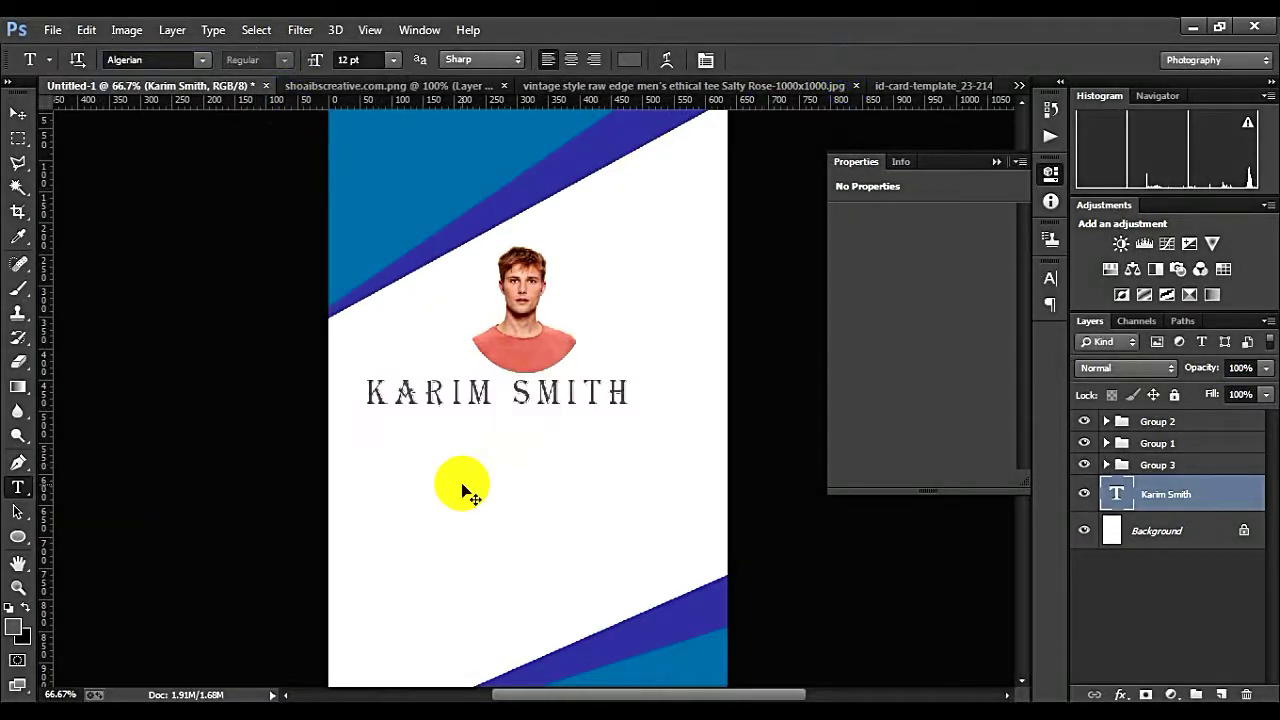
Centre the Algerian name under the portrait and zoom out to see the card.
key("ctrl+t")
left_click_drag(466, 394, 500, 402)
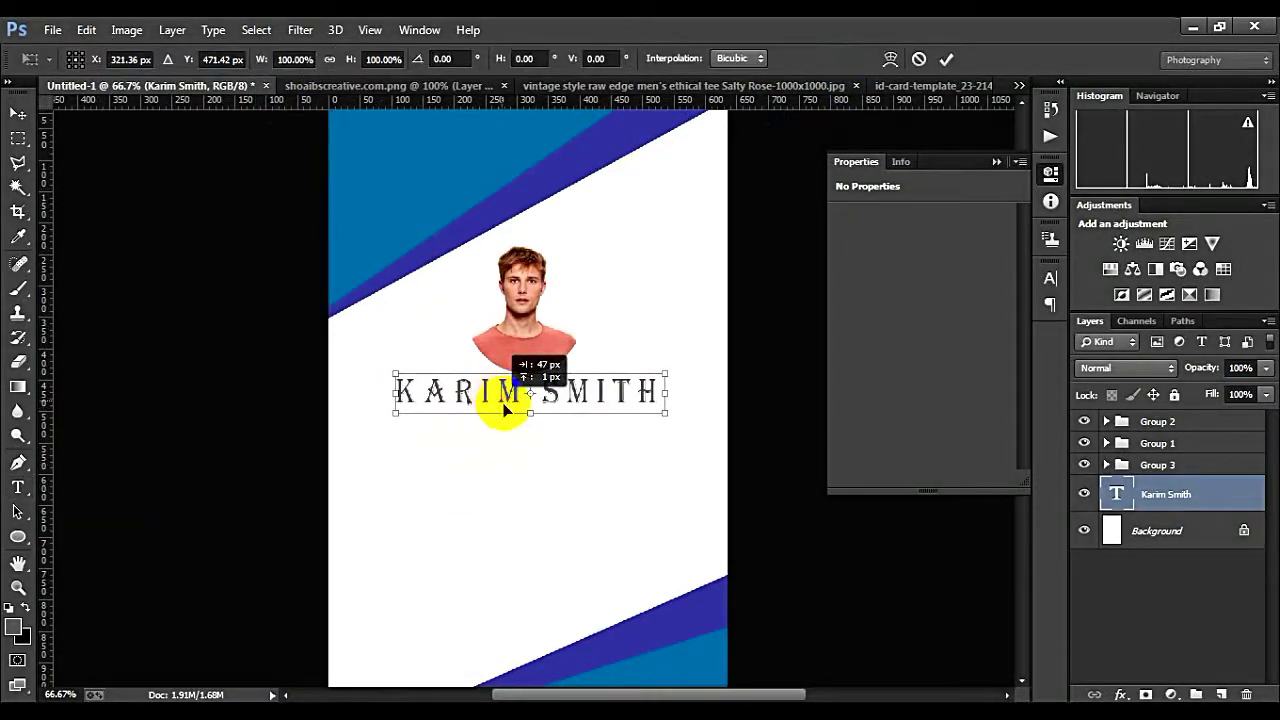
key("Return")
key("t")
key("ctrl+minus")
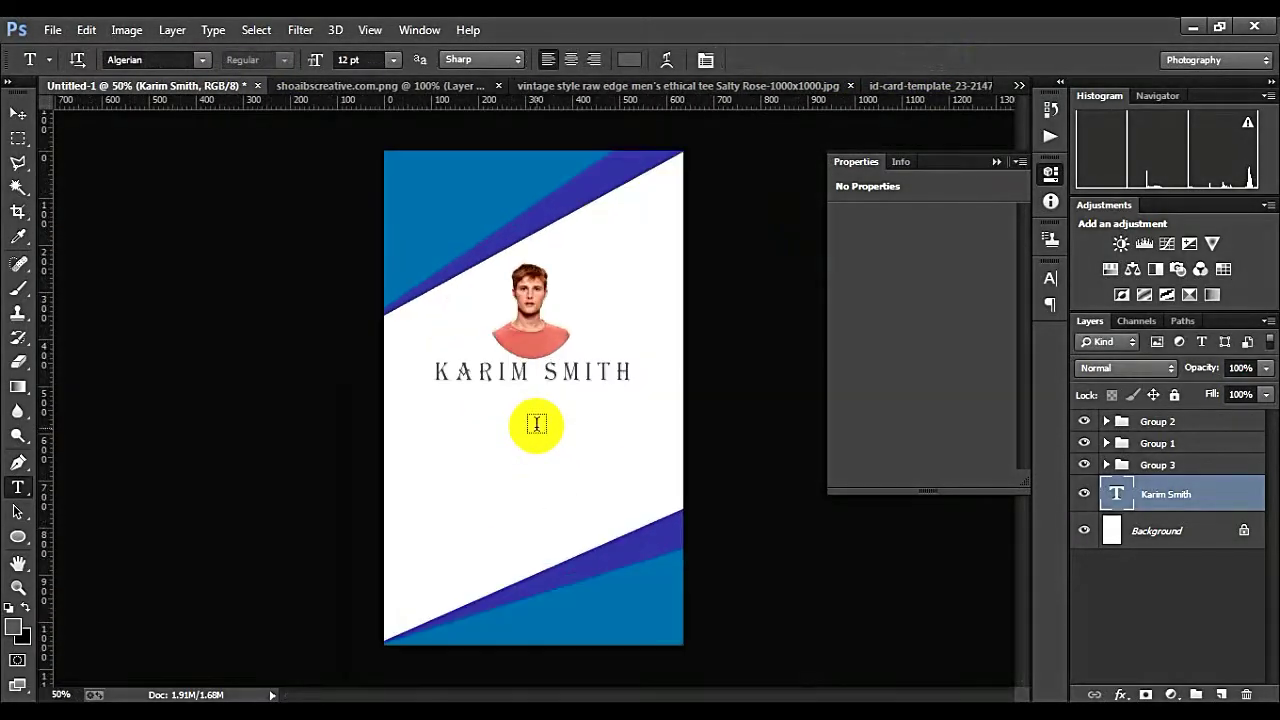
Add the 'Id No:000.00.0' line in a plain font and scale it down.
left_click(470, 440)
left_click(180, 60)
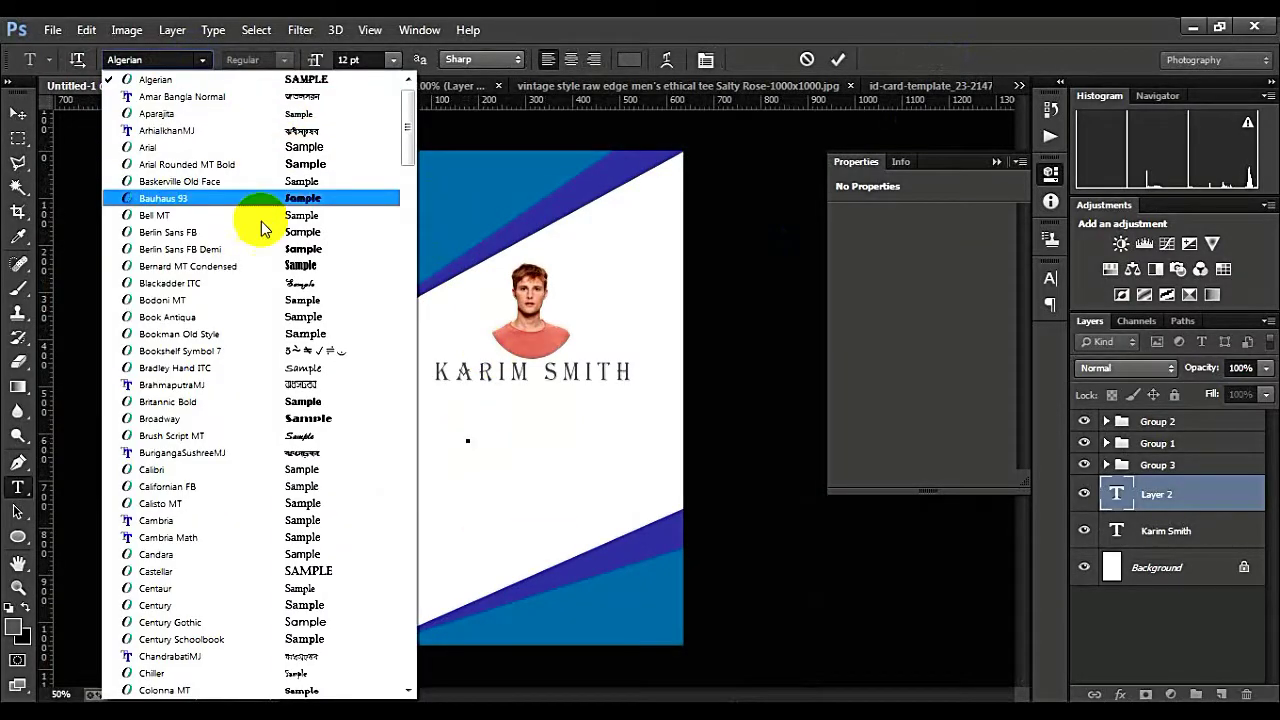
left_click(280, 148)
left_click(466, 437)
type("Id No:000.00.0")
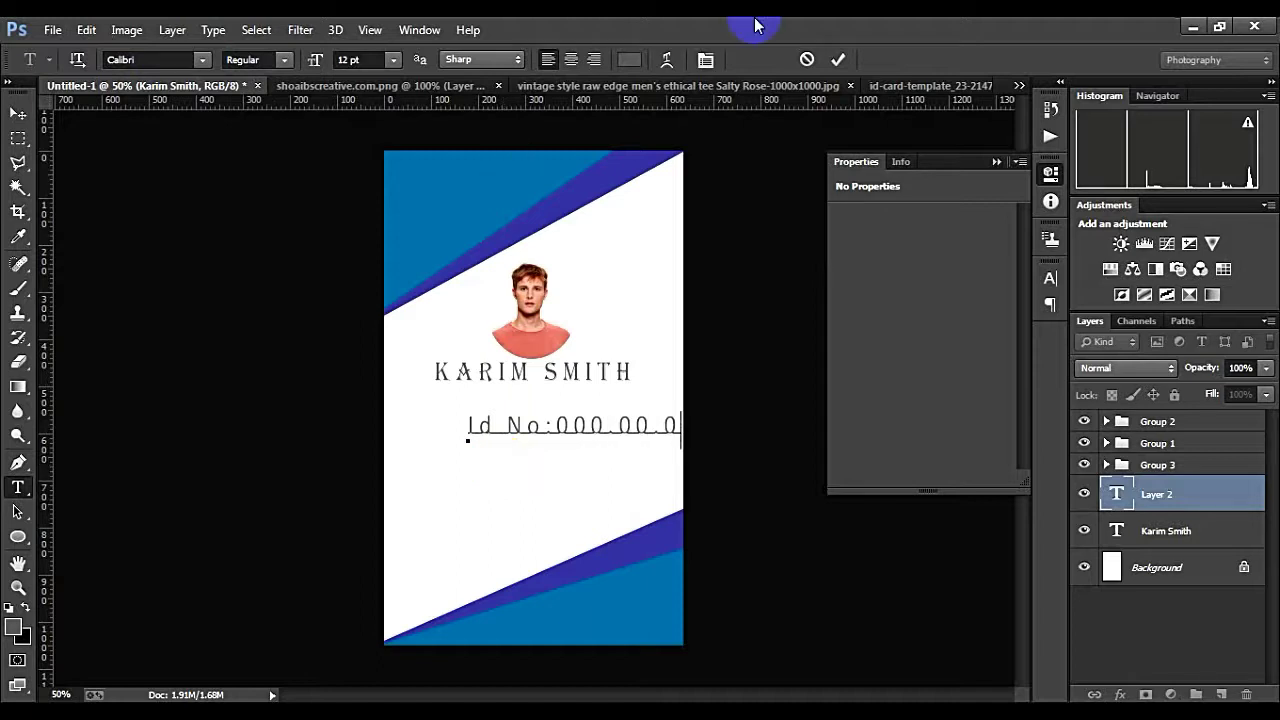
left_click(838, 60)
key("ctrl+t")
left_click_drag(680, 447, 611, 443)
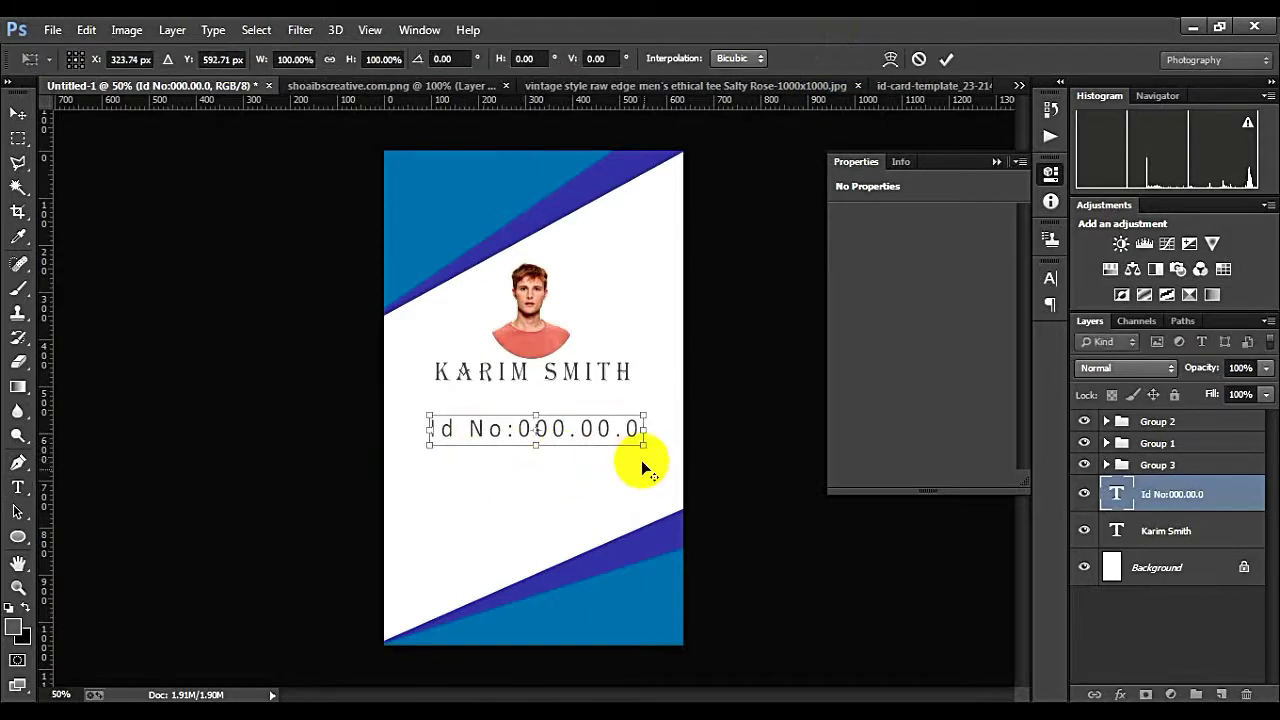
left_click(946, 59)
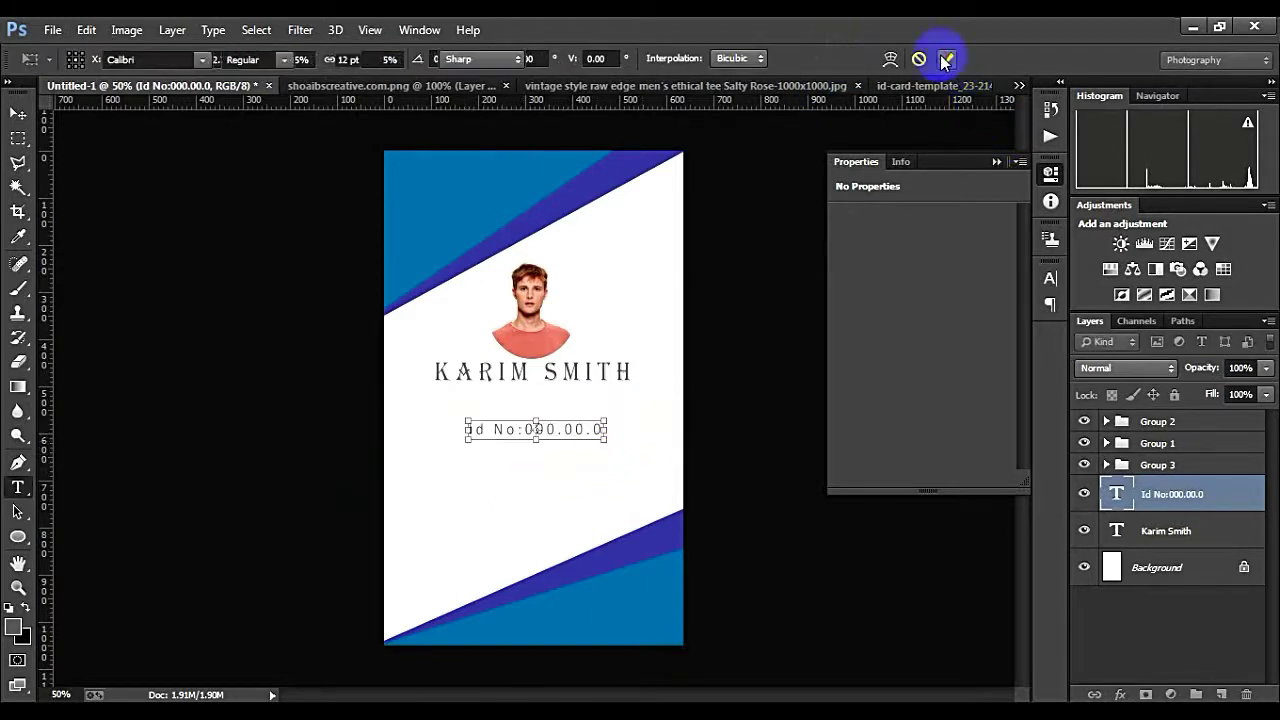
Add the placeholder e-mail address line below the ID number and make it Bold.
left_click(426, 458)
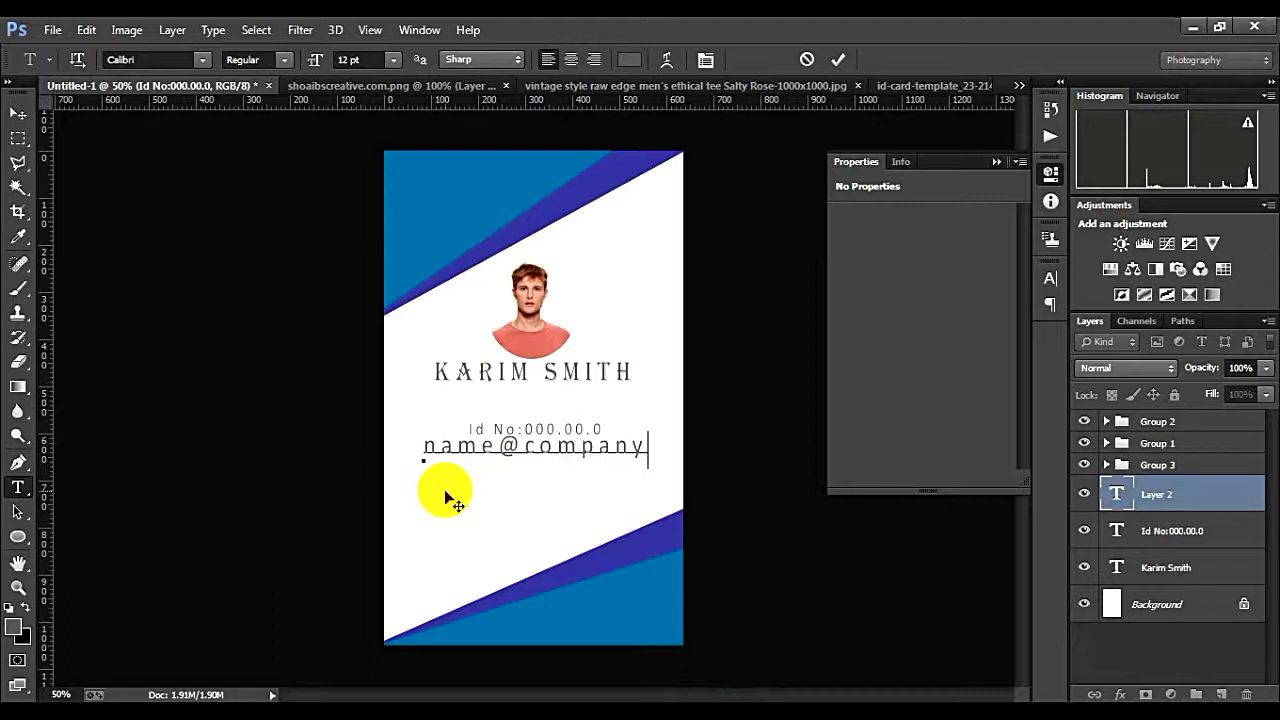
left_click(838, 60)
left_click_drag(423, 449, 716, 449)
left_click(258, 59)
left_click(257, 111)
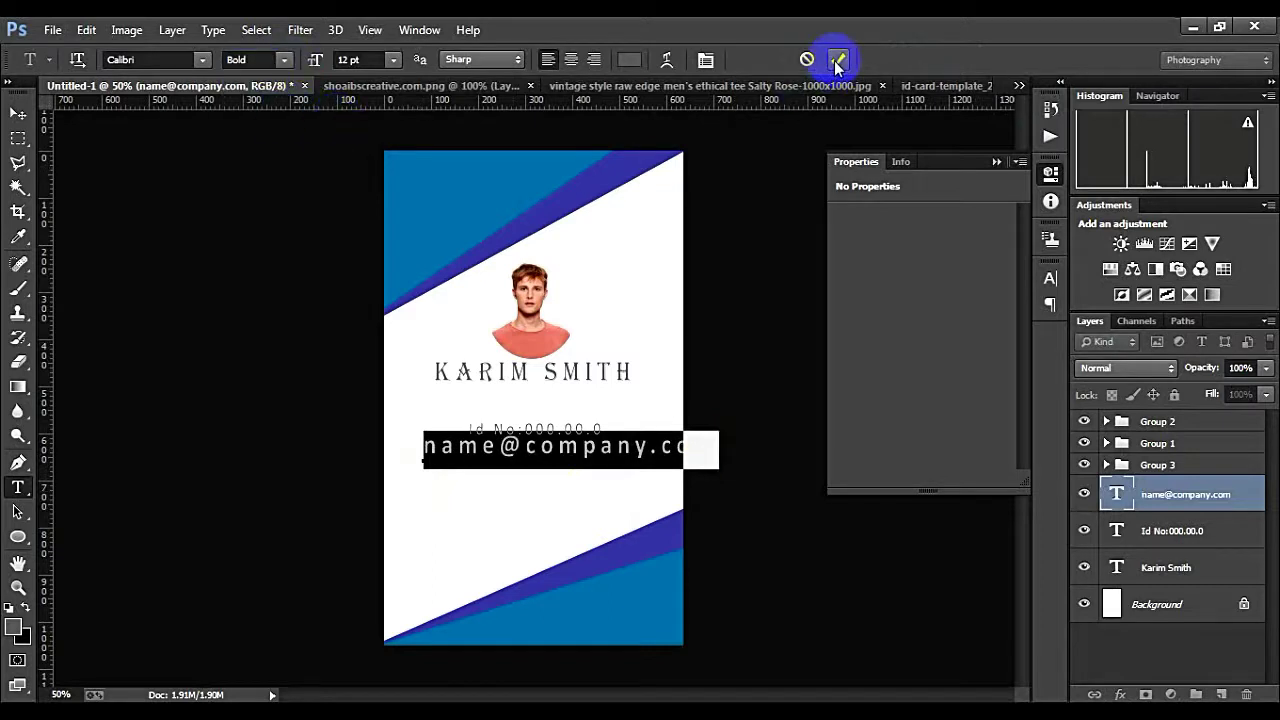
left_click(838, 60)
Shrink the bold e-mail line to about two-thirds and nudge it to centre.
key("ctrl+t")
mouse_move(423, 449)
left_mouse_down()
mouse_move(471, 443)
mouse_move(471, 456)
left_mouse_up()
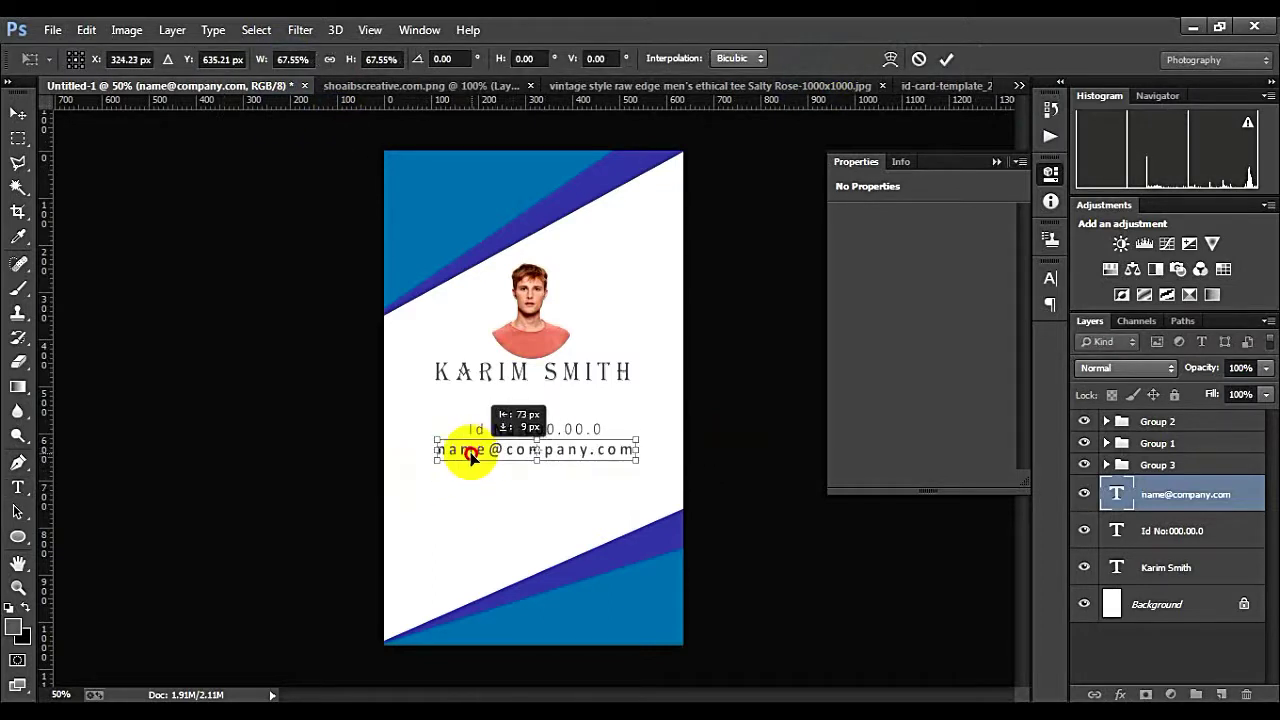
left_click_drag(620, 451, 613, 451)
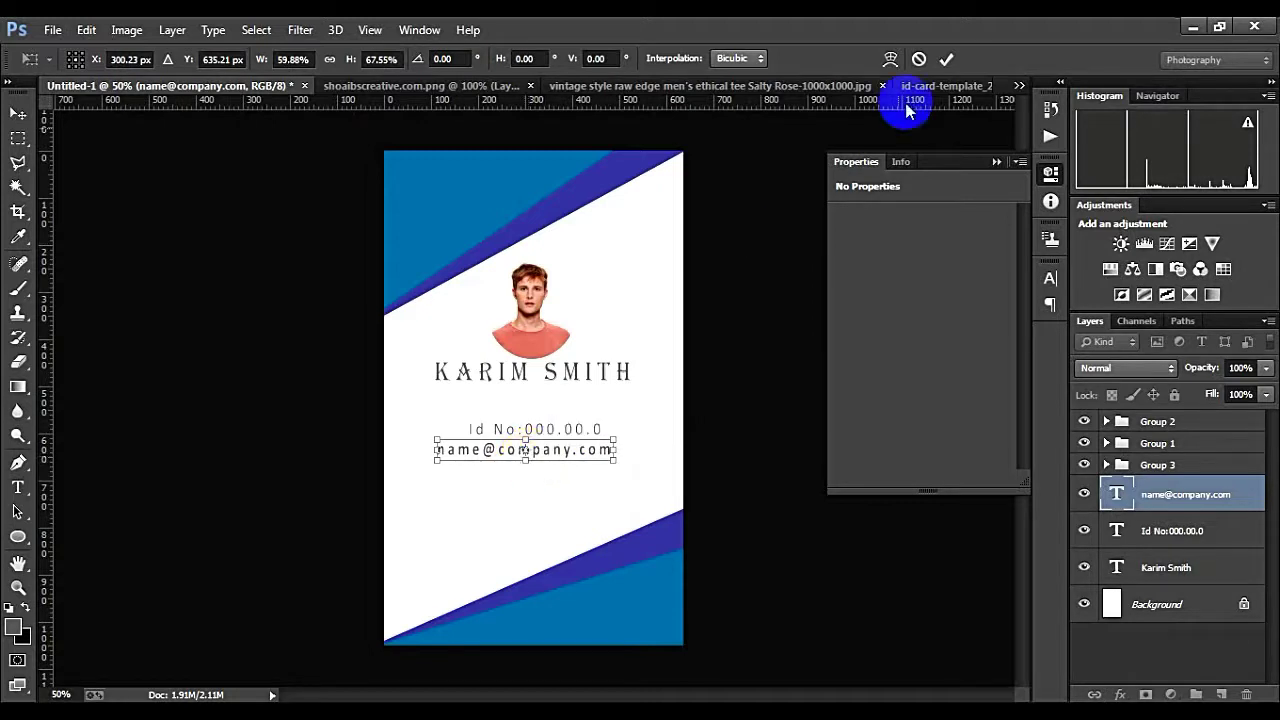
left_click(946, 59)
key("ctrl+plus")
key("ctrl+t")
key("Right")
key("Right")
key("Right")
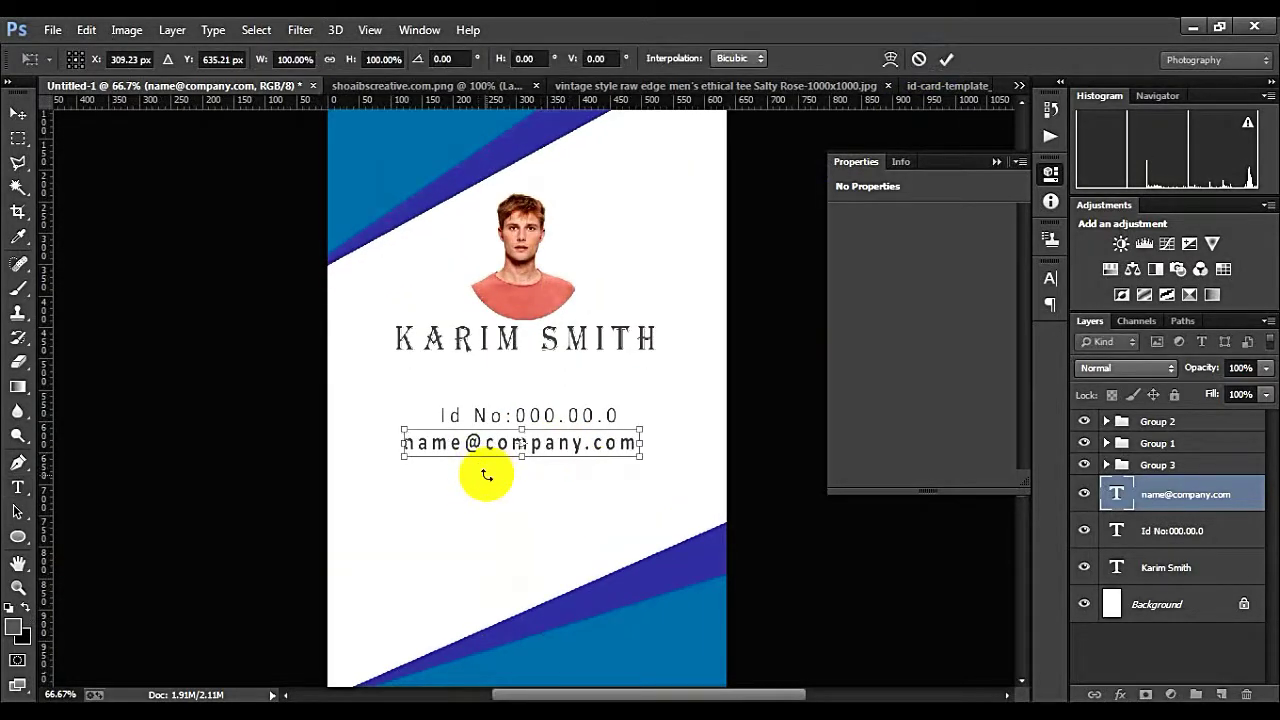
key("Return")
key("t")
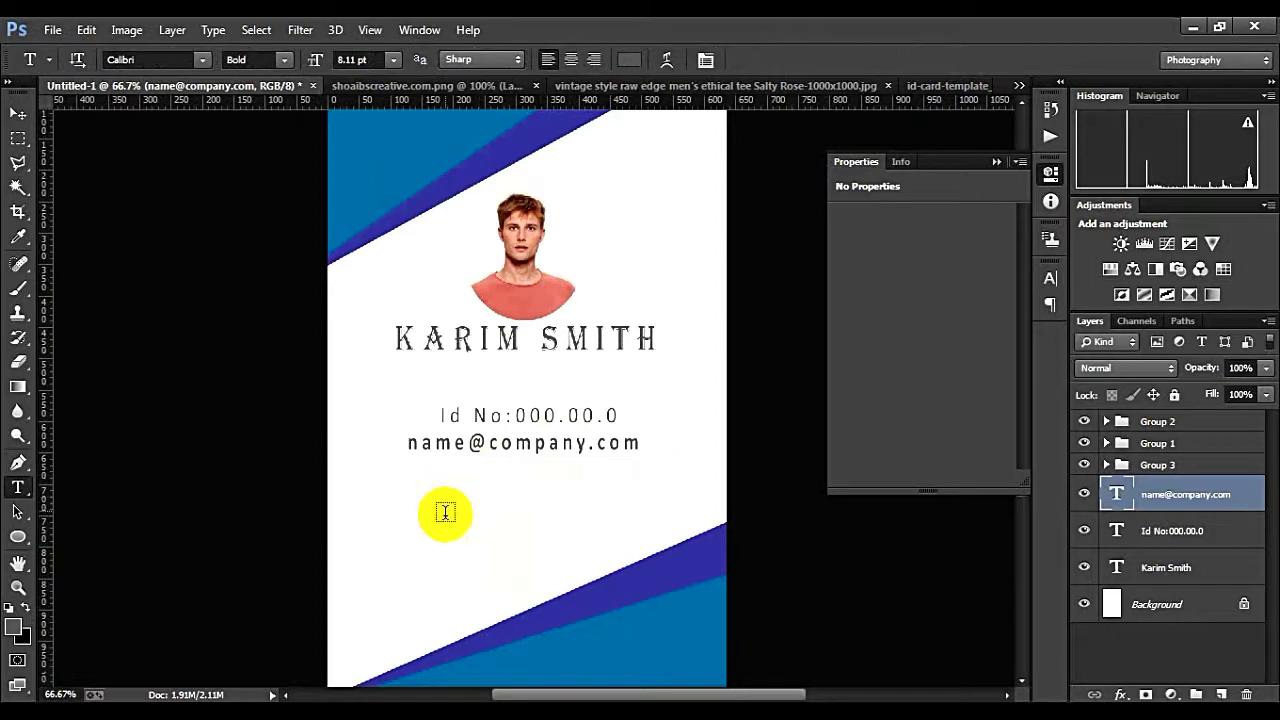
left_click(447, 507)
Add the 'Join: 20.09.2017' line and shrink it to about half size.
type("Join: ")
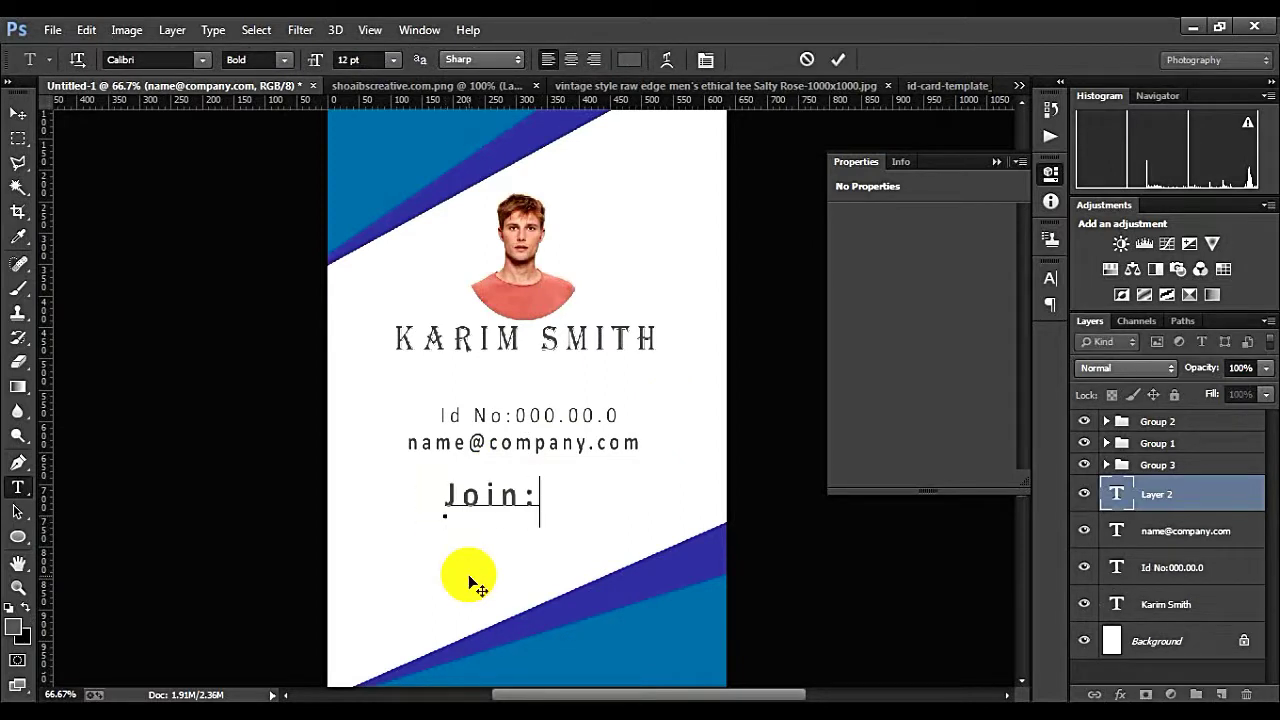
type("20.09.20")
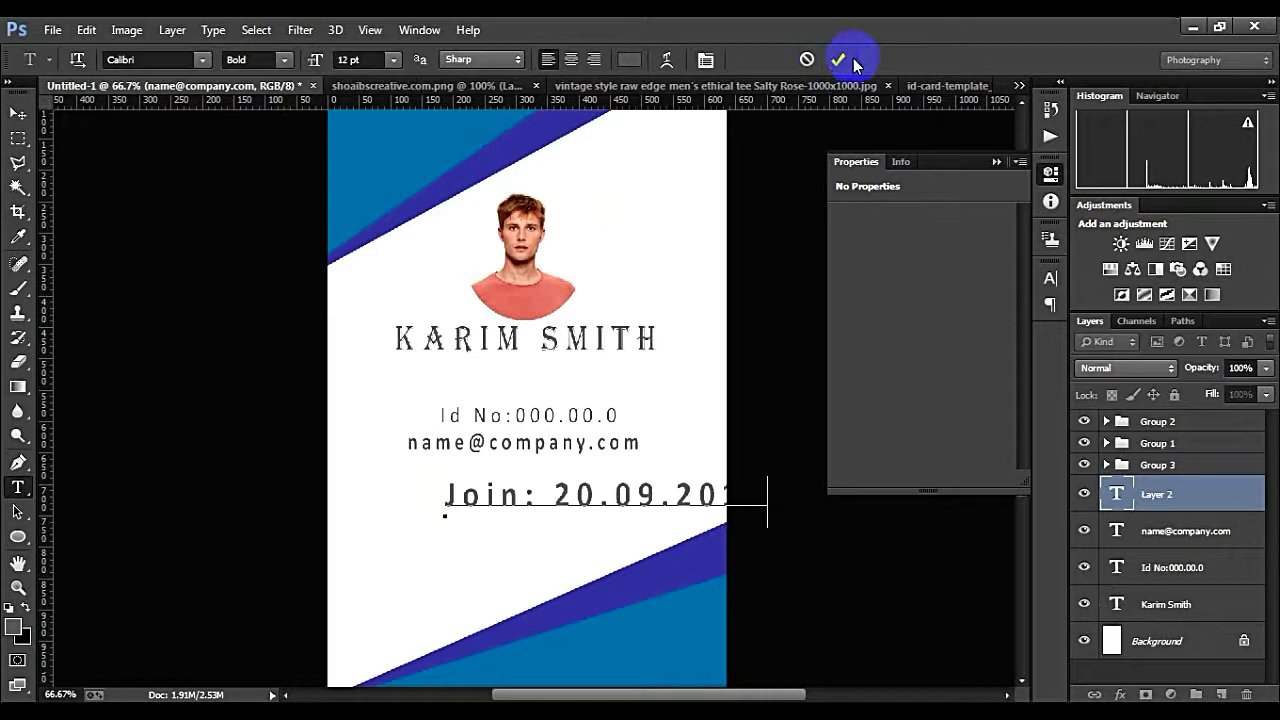
left_click(850, 62)
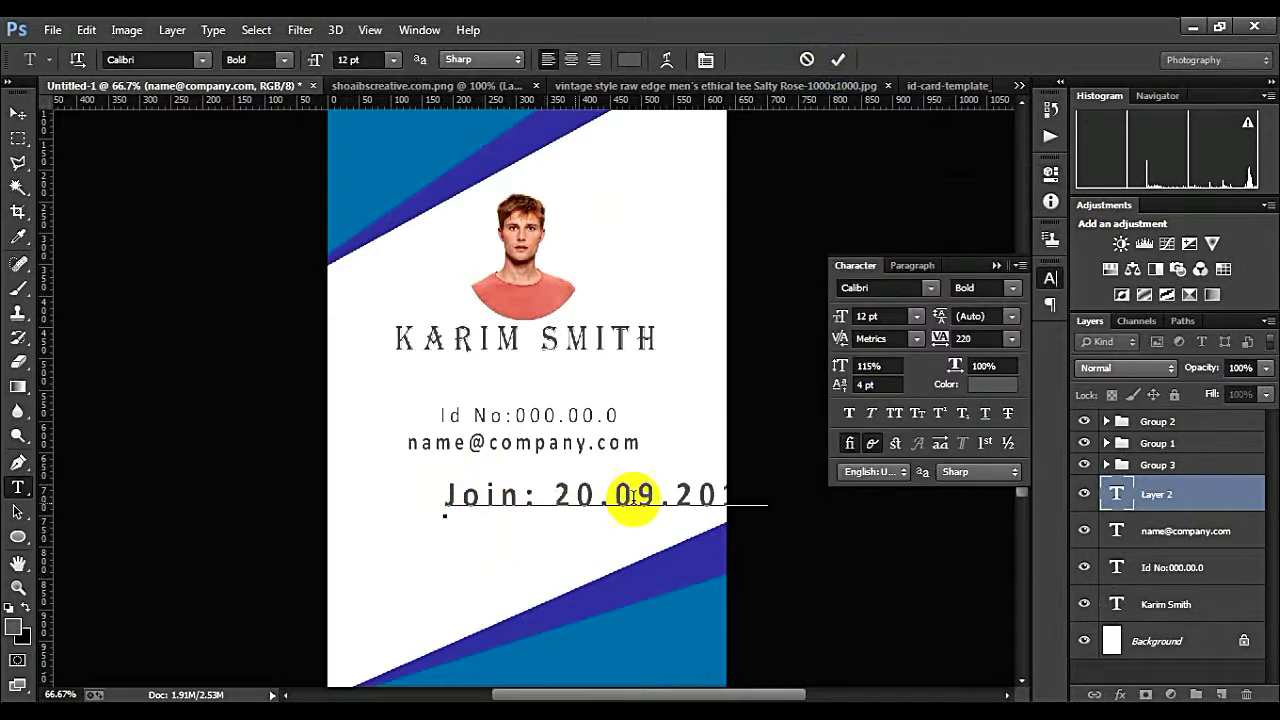
left_click_drag(716, 502, 631, 492)
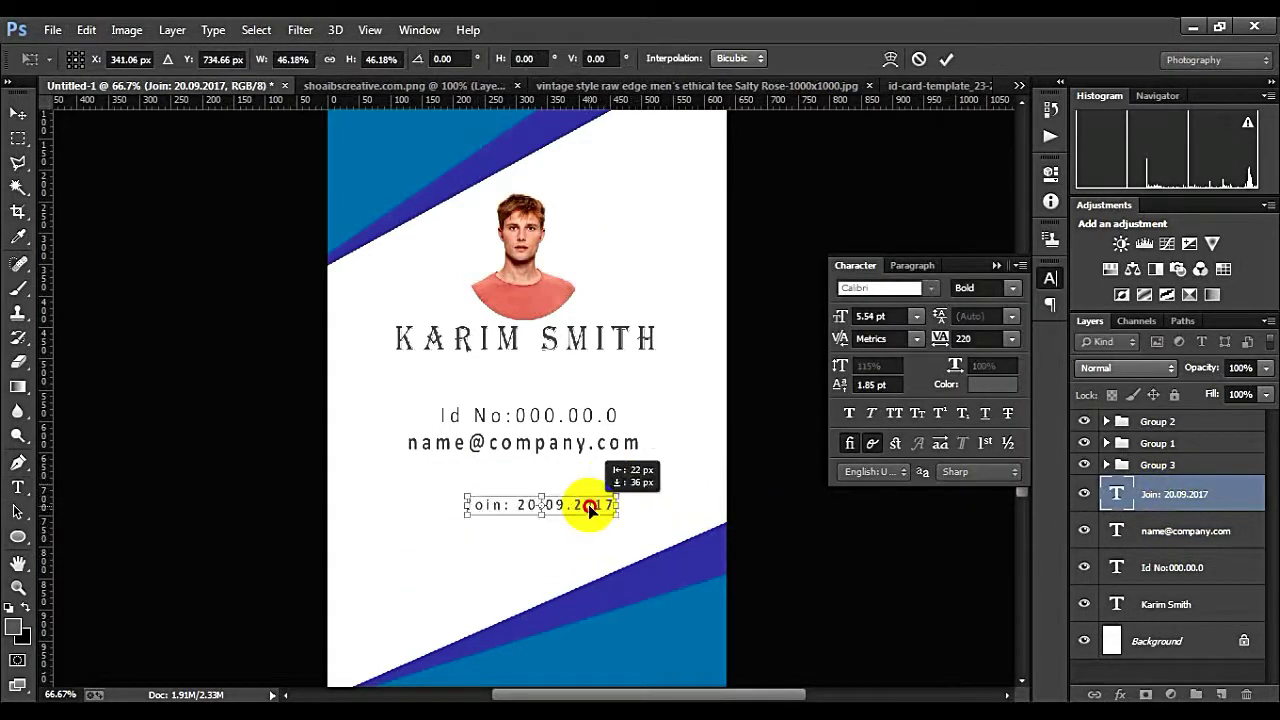
left_click(946, 59)
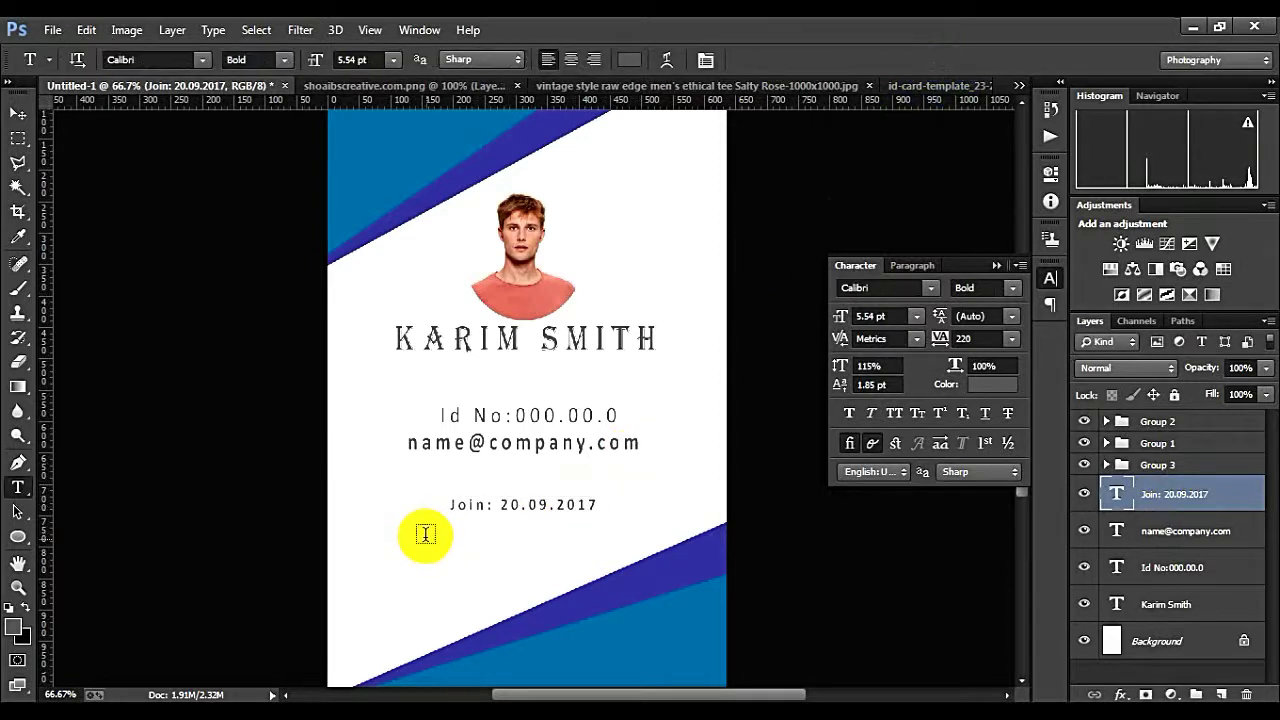
Add 'Expire: 20.10.2020' and scale it into place beneath the Join line.
left_click(425, 535)
type("Expire")
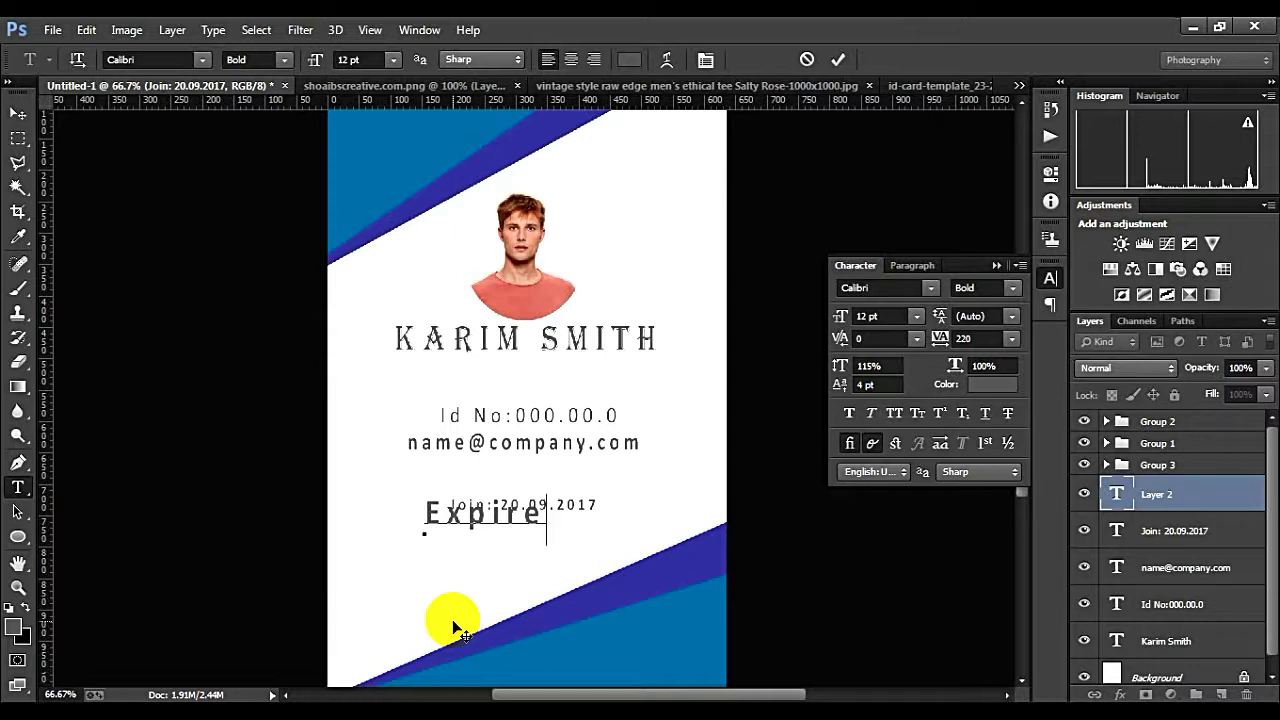
type(":20.10.20")
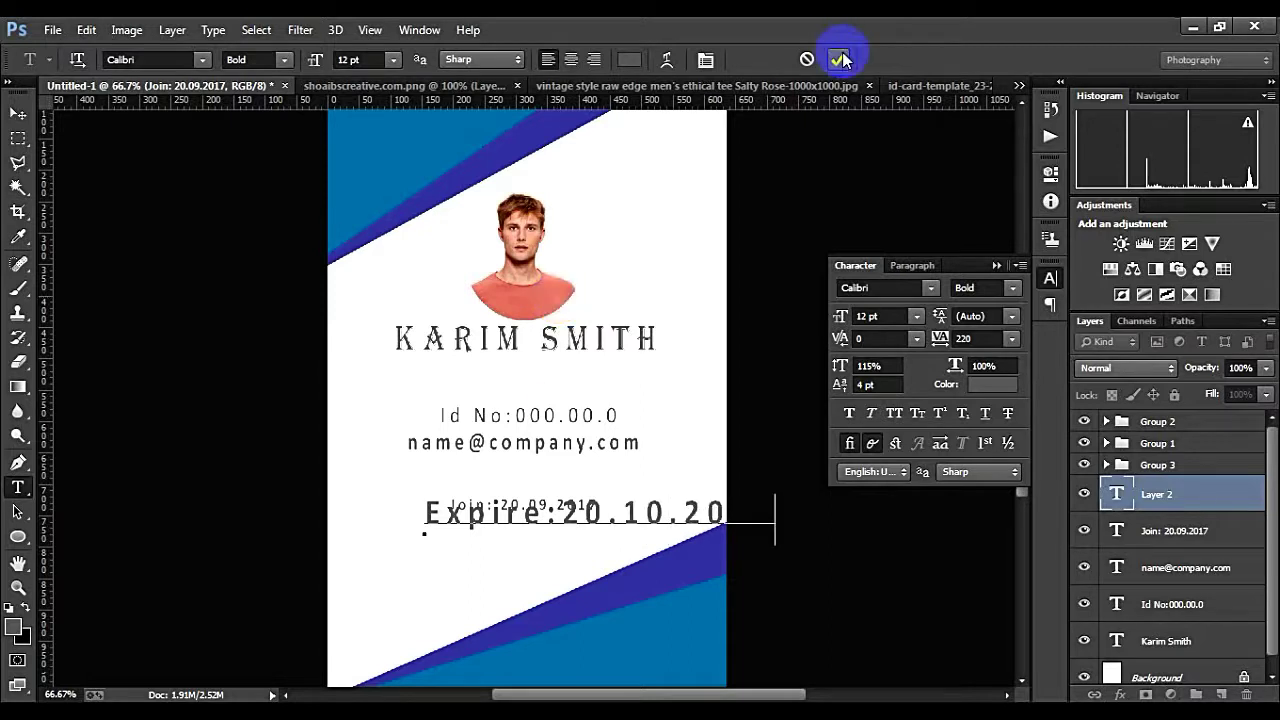
left_click(840, 60)
key("ctrl+t")
mouse_move(725, 524)
left_mouse_down()
mouse_move(700, 508)
mouse_move(551, 522)
mouse_move(612, 543)
left_mouse_up()
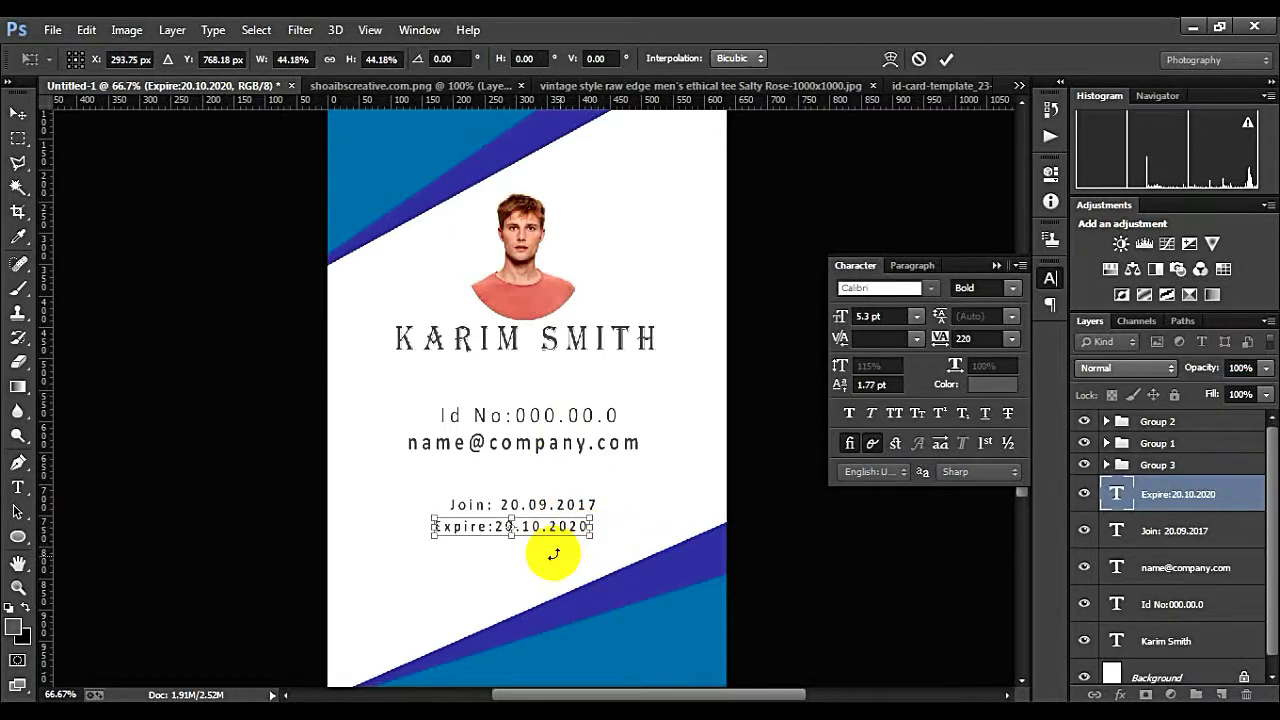
left_click(945, 59)
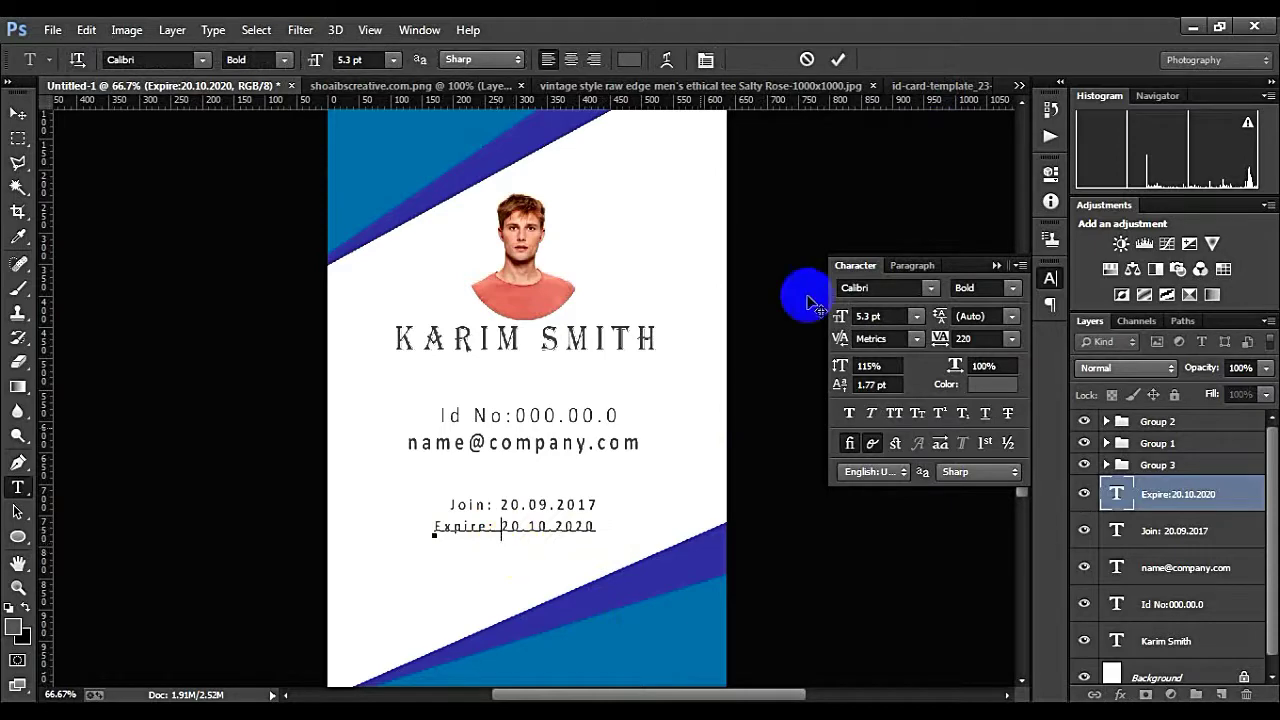
Enlarge the expiry line slightly to match the Join line's size.
left_click(842, 59)
key("ctrl+plus")
key("ctrl+plus")
key("ctrl+t")
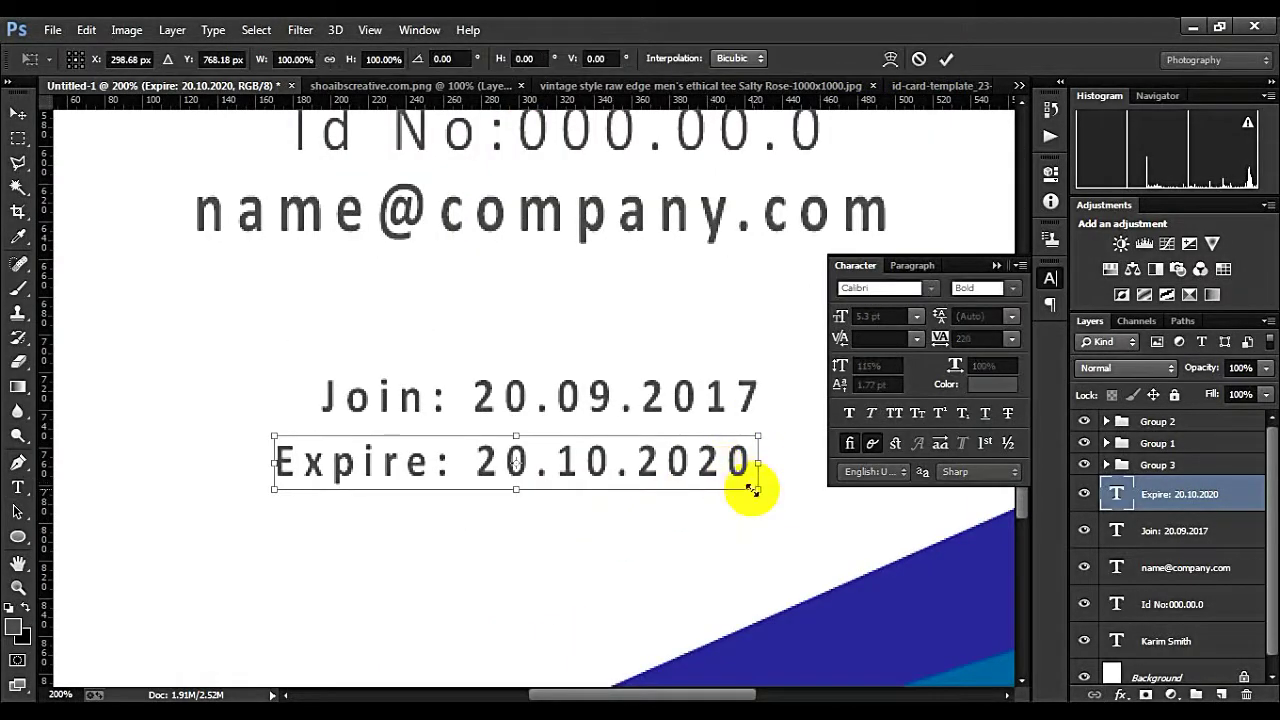
left_click_drag(752, 490, 768, 497)
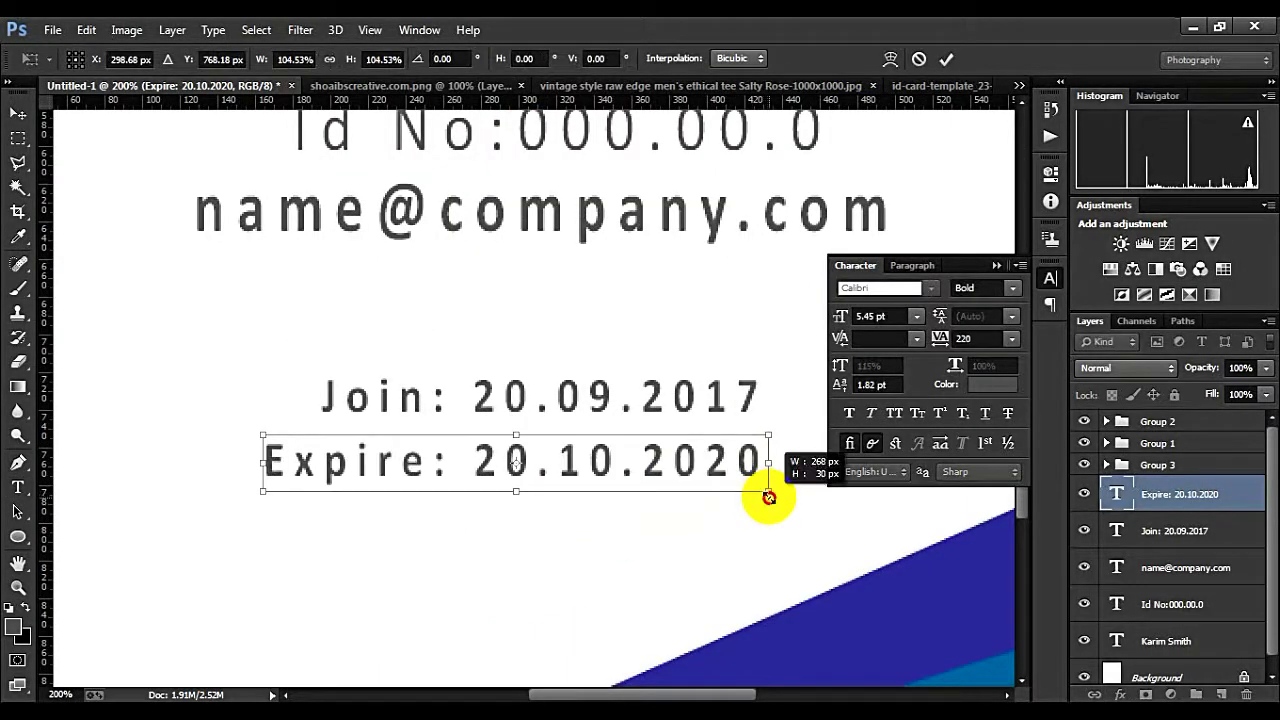
left_click(945, 59)
key("ctrl+minus")
key("ctrl+minus")
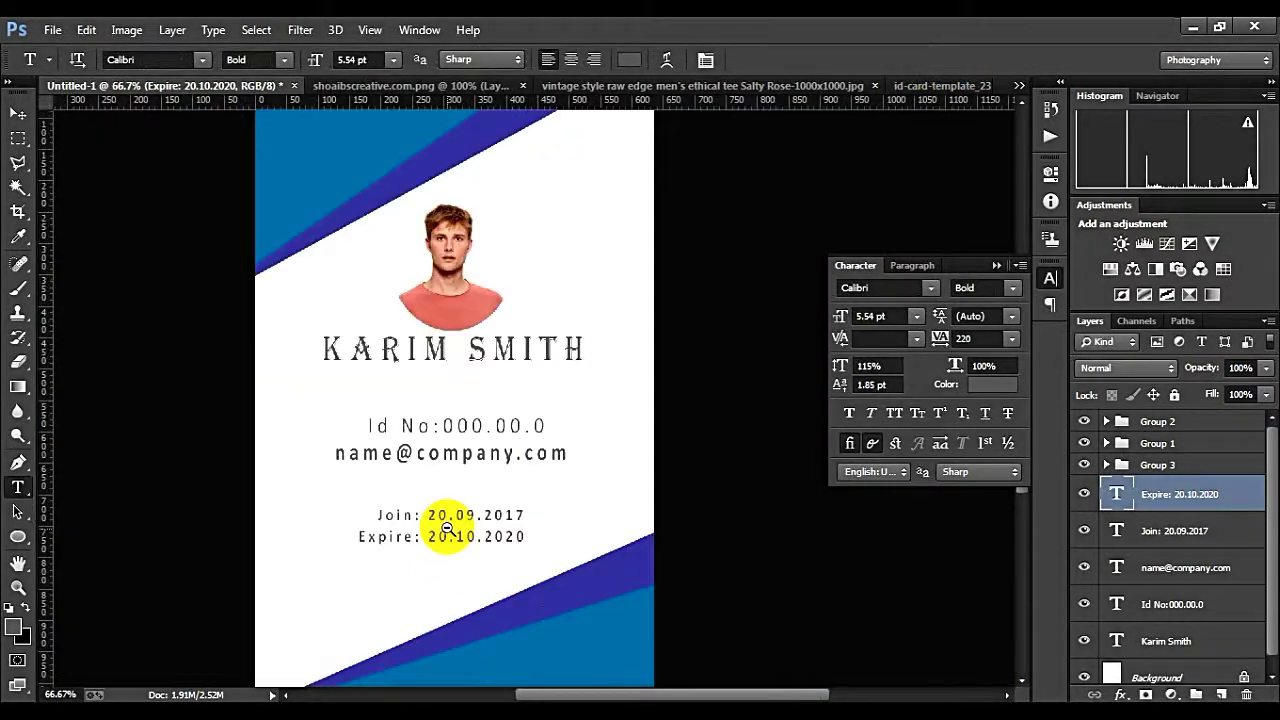
scroll(463, 320, "up", 3)
left_click(371, 266)
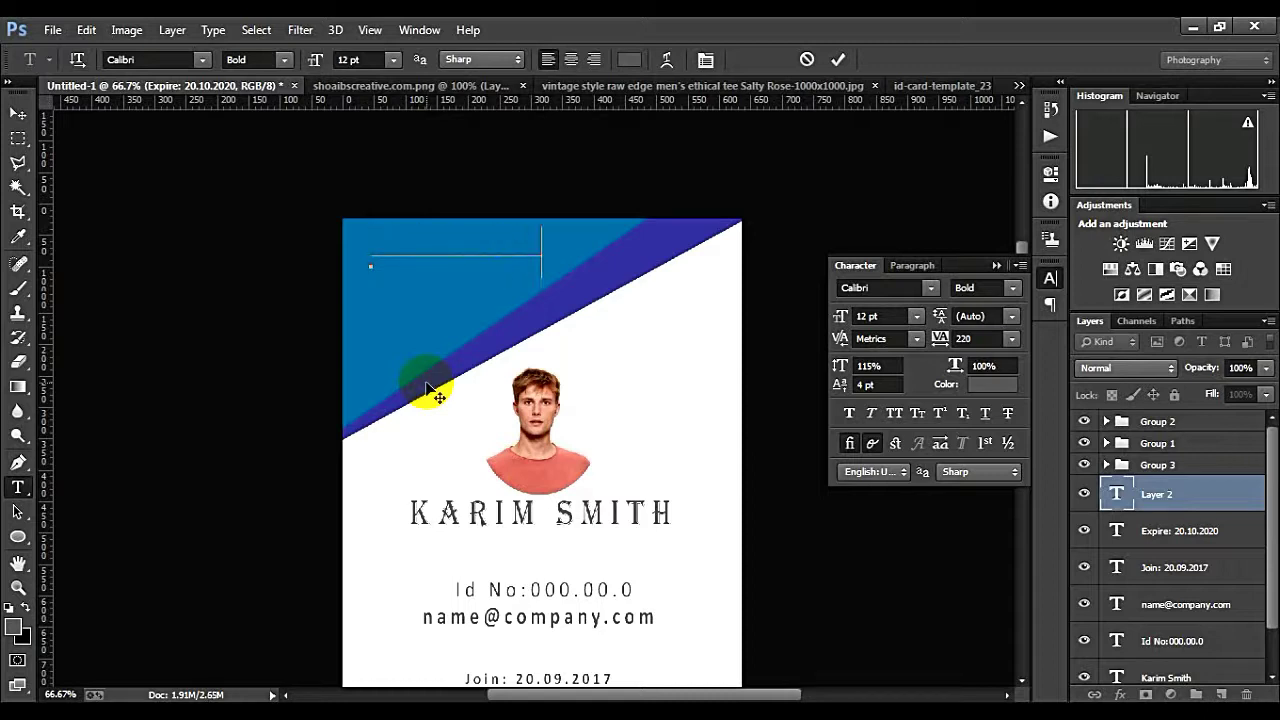
Finish the Company Name text and drop its layer into Group 2, cancelling an accidental resize.
left_click(838, 59)
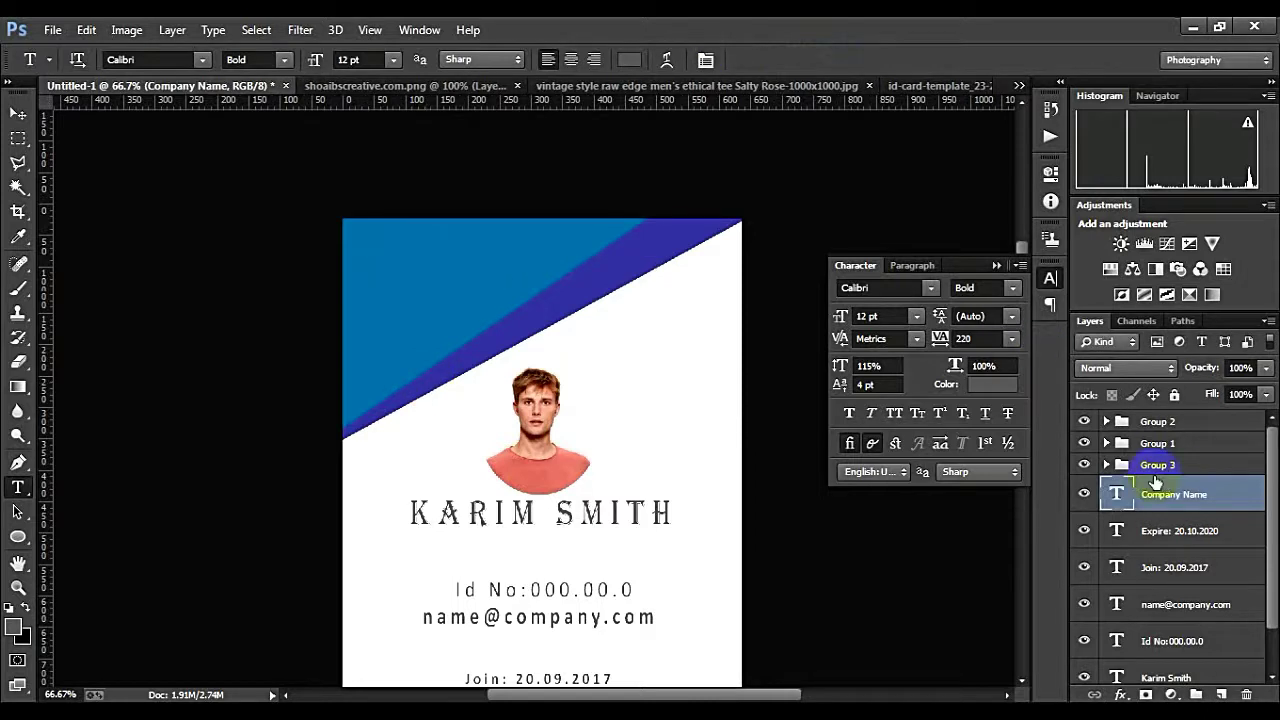
left_click_drag(1160, 494, 1137, 430)
key("ctrl+t")
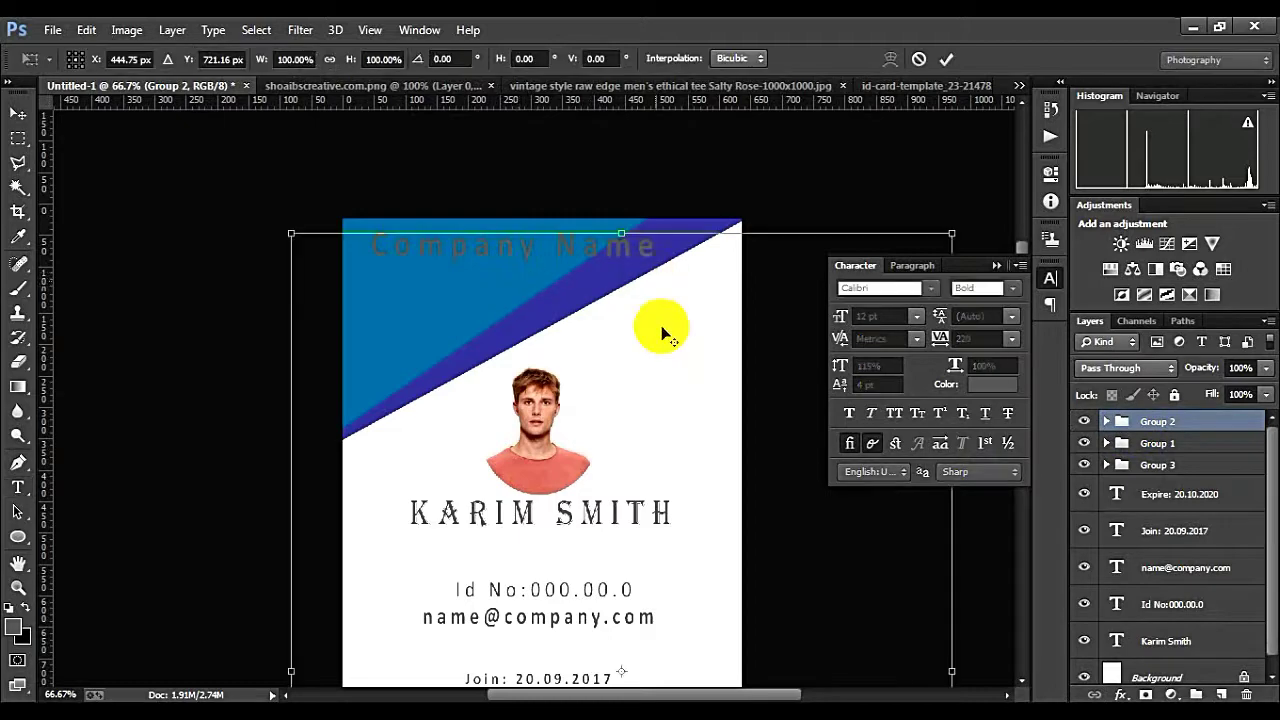
mouse_move(931, 223)
left_mouse_down()
mouse_move(792, 358)
mouse_move(737, 448)
left_mouse_up()
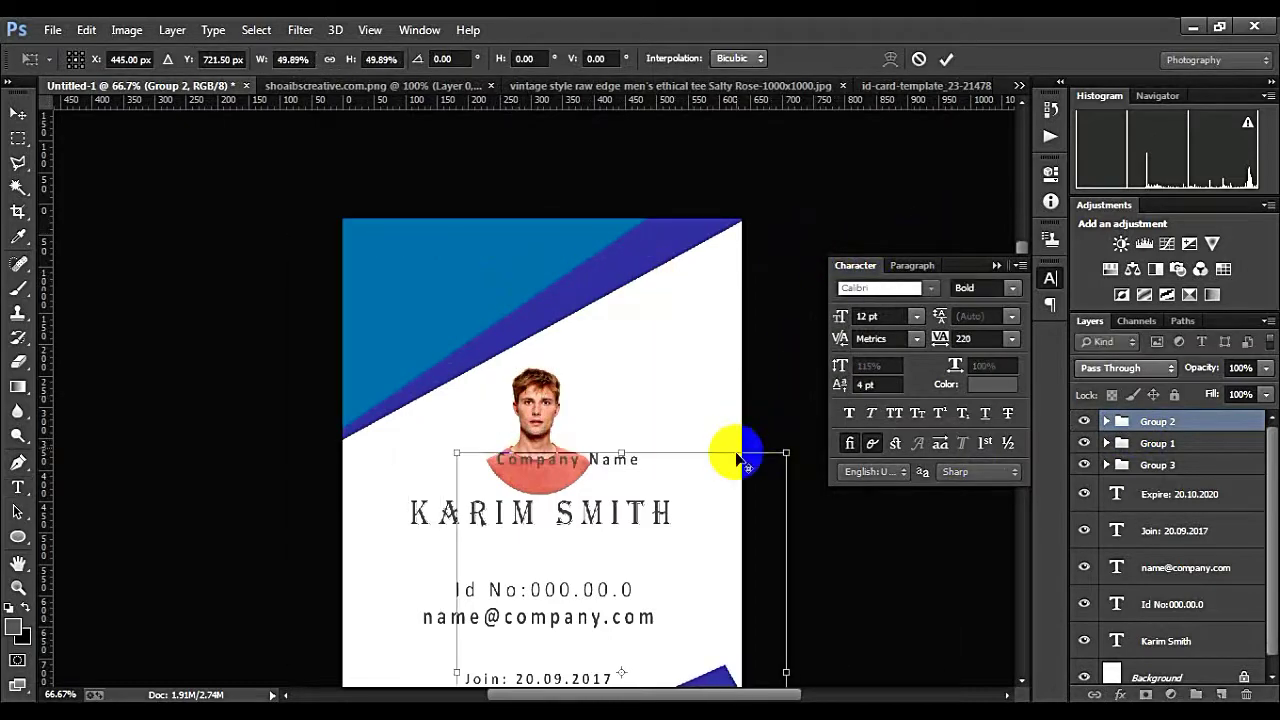
scroll(700, 463, "down", 3)
key("Return")
key("Escape")
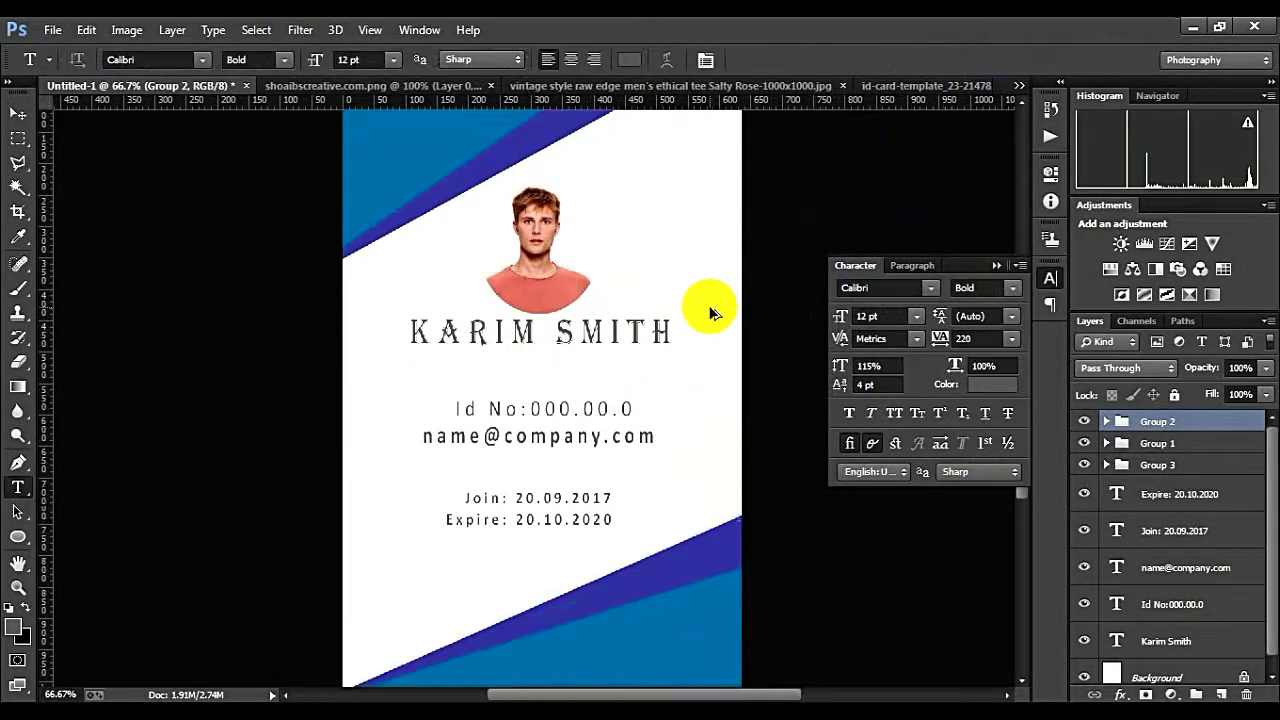
scroll(690, 300, "up", 2)
Pull the Company Name layer out of Group 2 into its own new group.
left_click(1107, 421)
left_click(1160, 522)
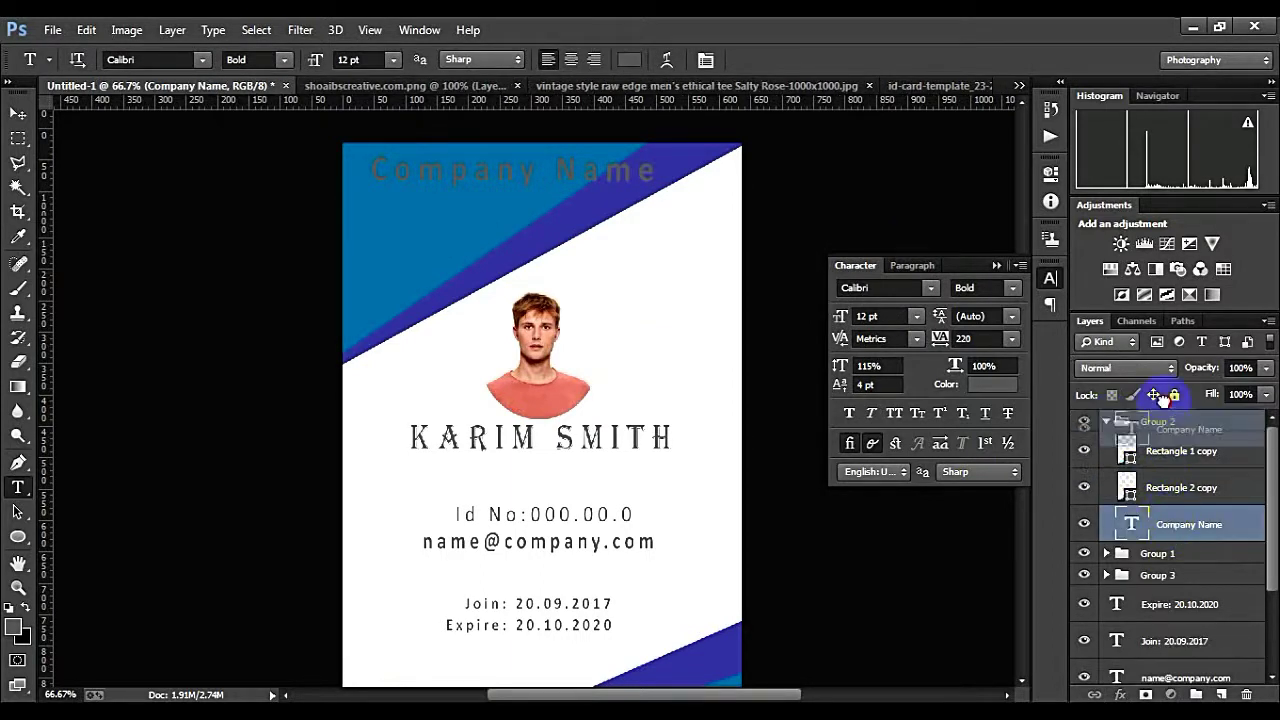
left_click_drag(1165, 524, 1165, 622)
left_click(1106, 421)
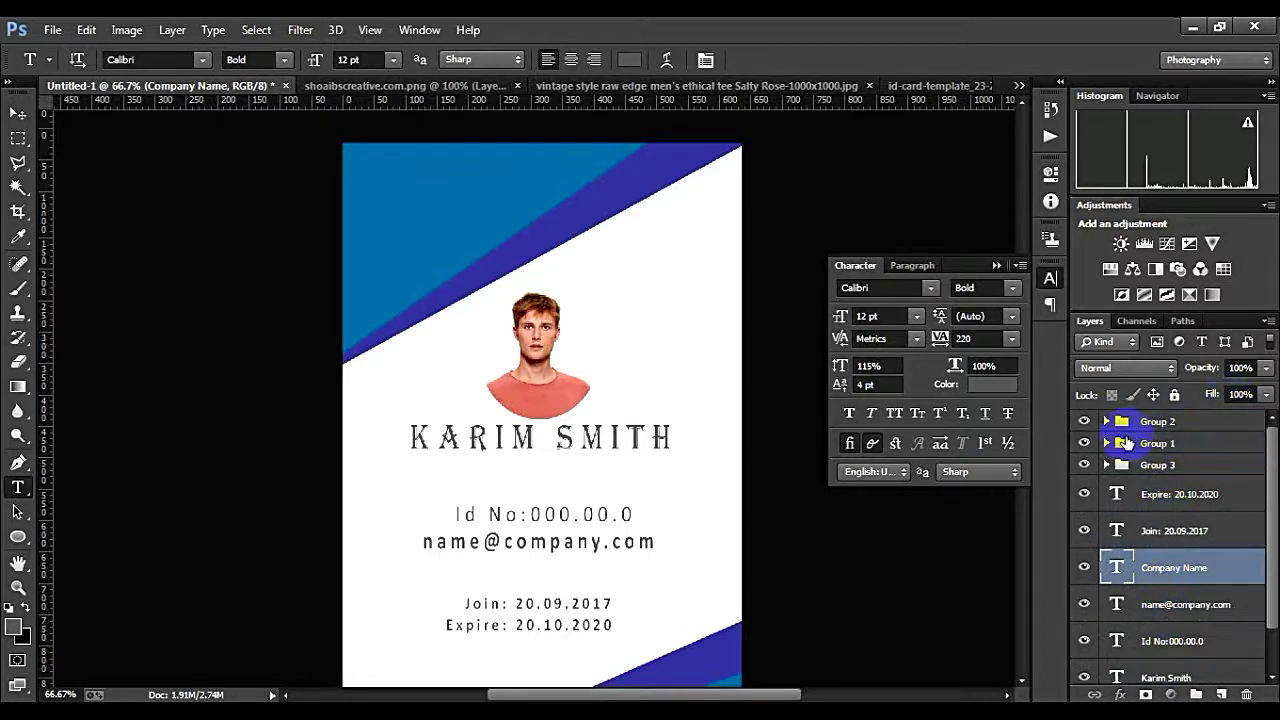
left_click_drag(1126, 443, 1128, 443)
scroll(1175, 558, "up", 1)
left_click(1130, 421)
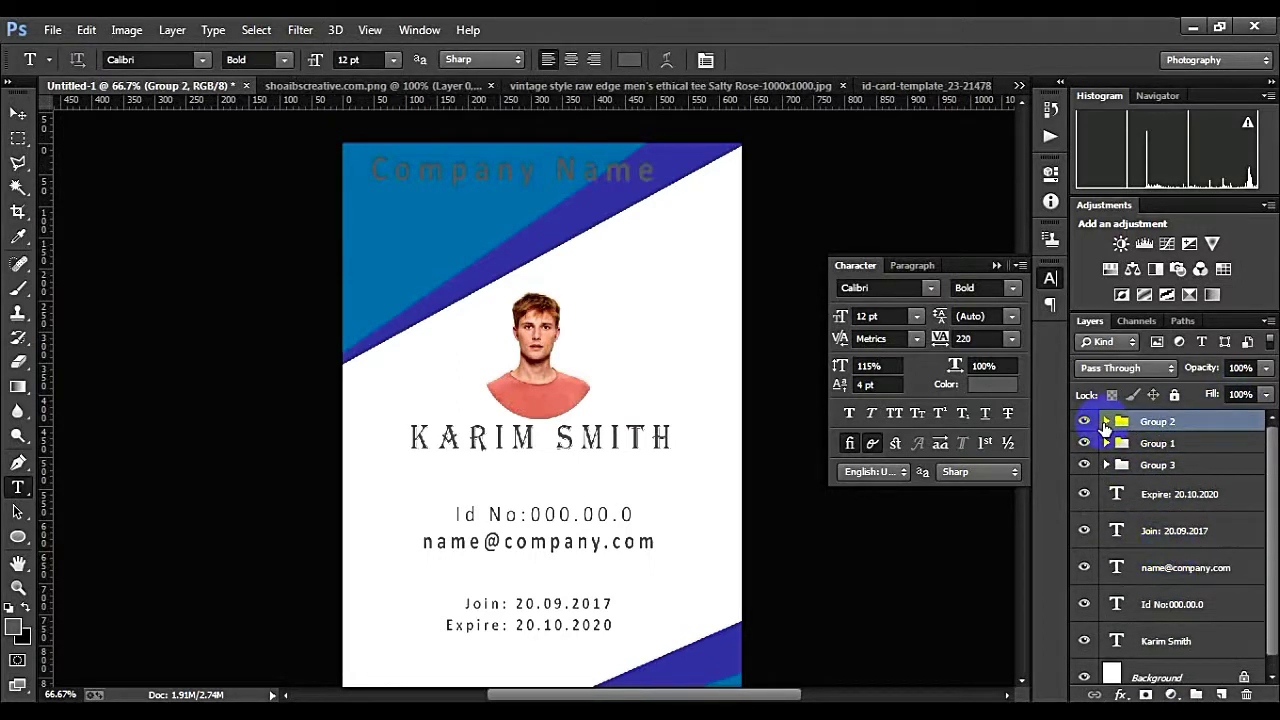
left_click(1180, 524)
mouse_move(1182, 524)
left_mouse_down()
mouse_move(1182, 636)
mouse_move(1182, 428)
mouse_move(1150, 512)
left_mouse_up()
key("ctrl+g")
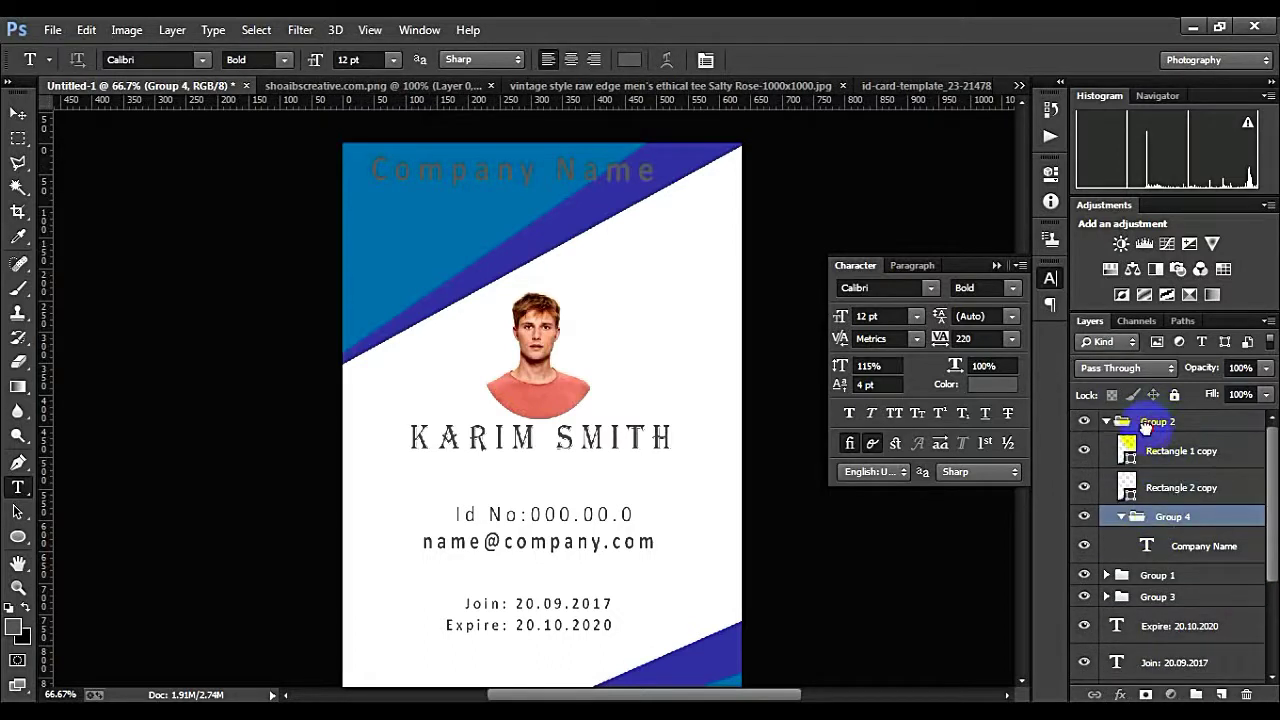
Move the company name group to the top of the layer stack above Group 3.
left_click(1150, 421)
key("Delete")
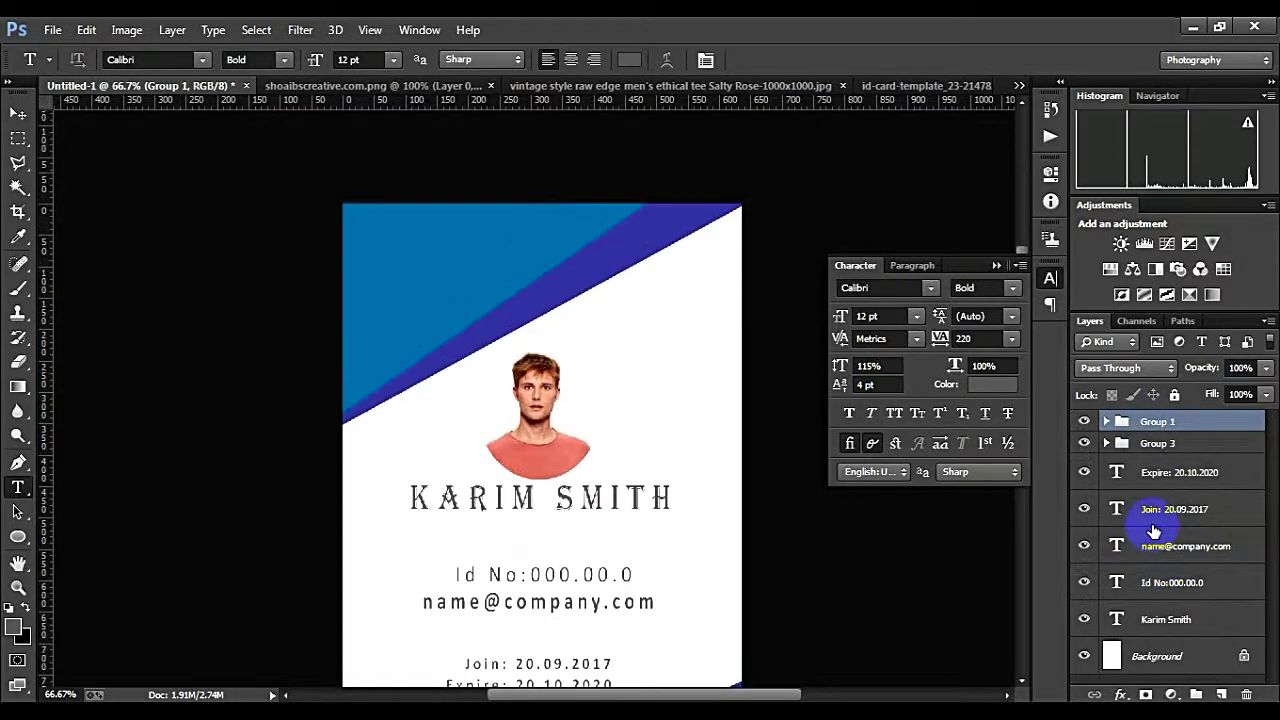
key("ctrl+z")
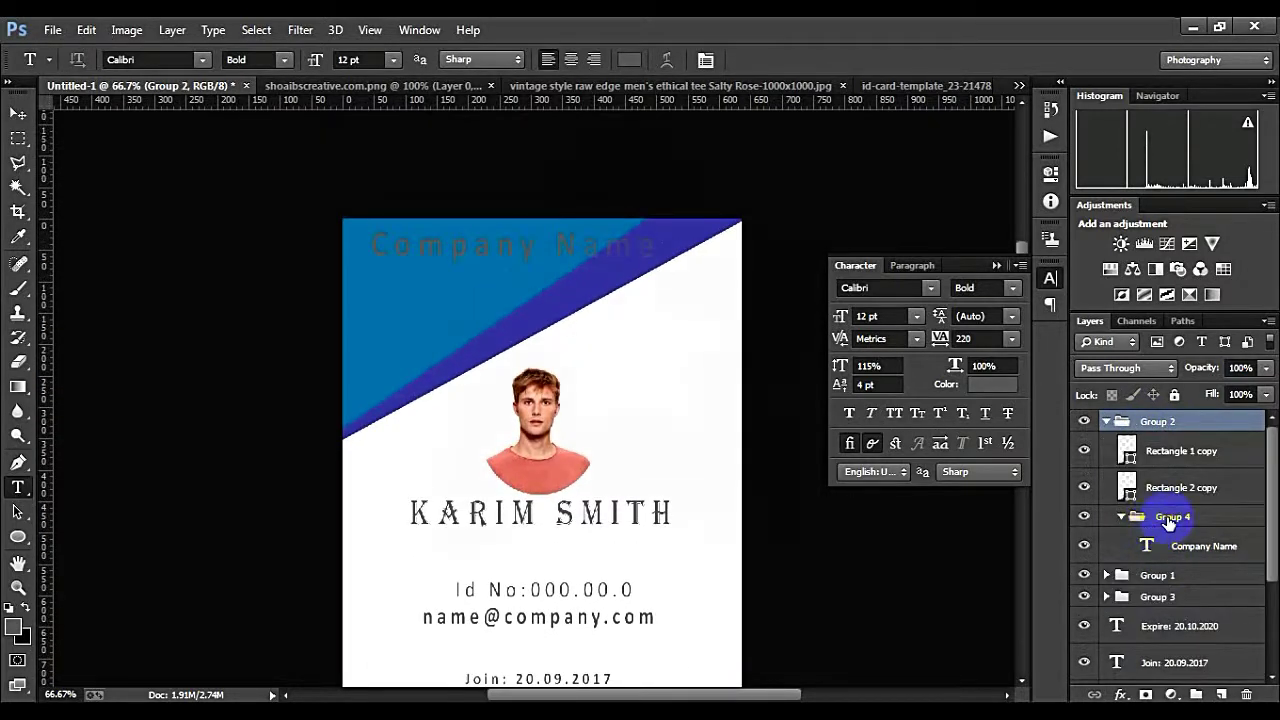
left_click_drag(1168, 522, 1150, 443)
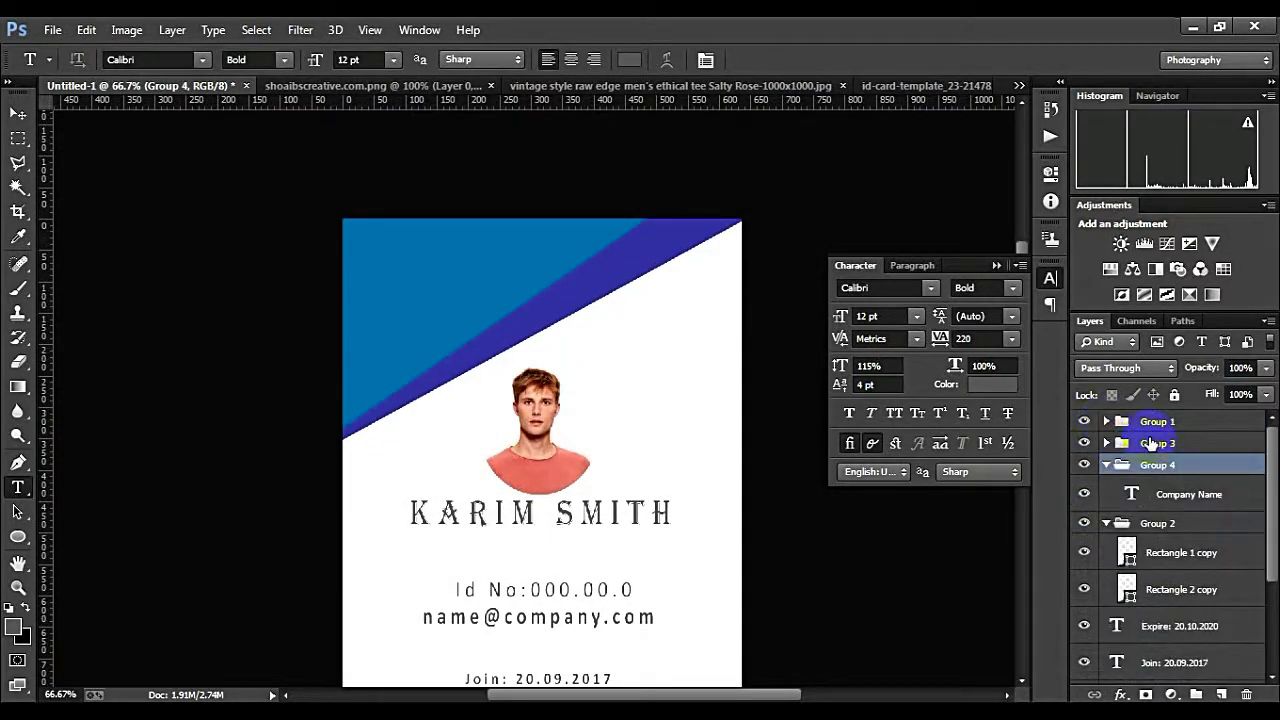
left_click(1106, 470)
left_click_drag(1157, 443, 1163, 485)
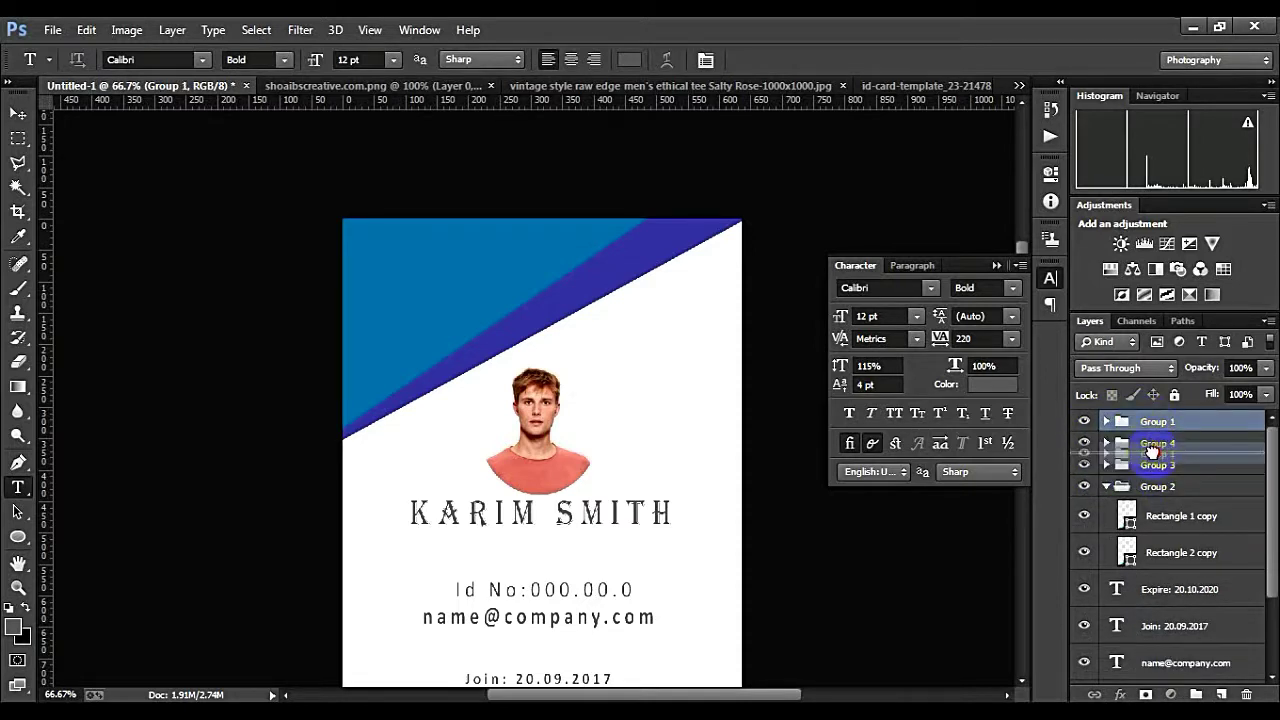
left_click_drag(1150, 425, 1152, 446)
left_click_drag(660, 246, 370, 246)
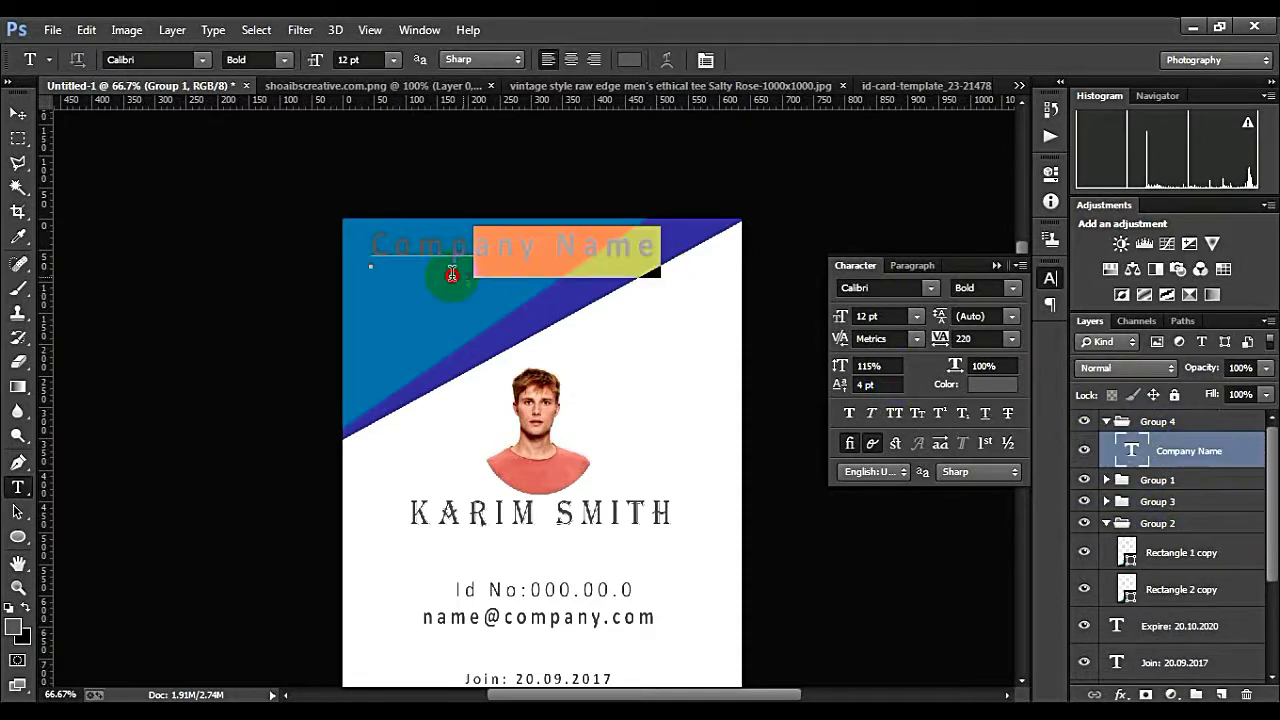
Make the company name white, Faux Bold and All Caps.
left_click(629, 59)
key("Return")
left_click(849, 413)
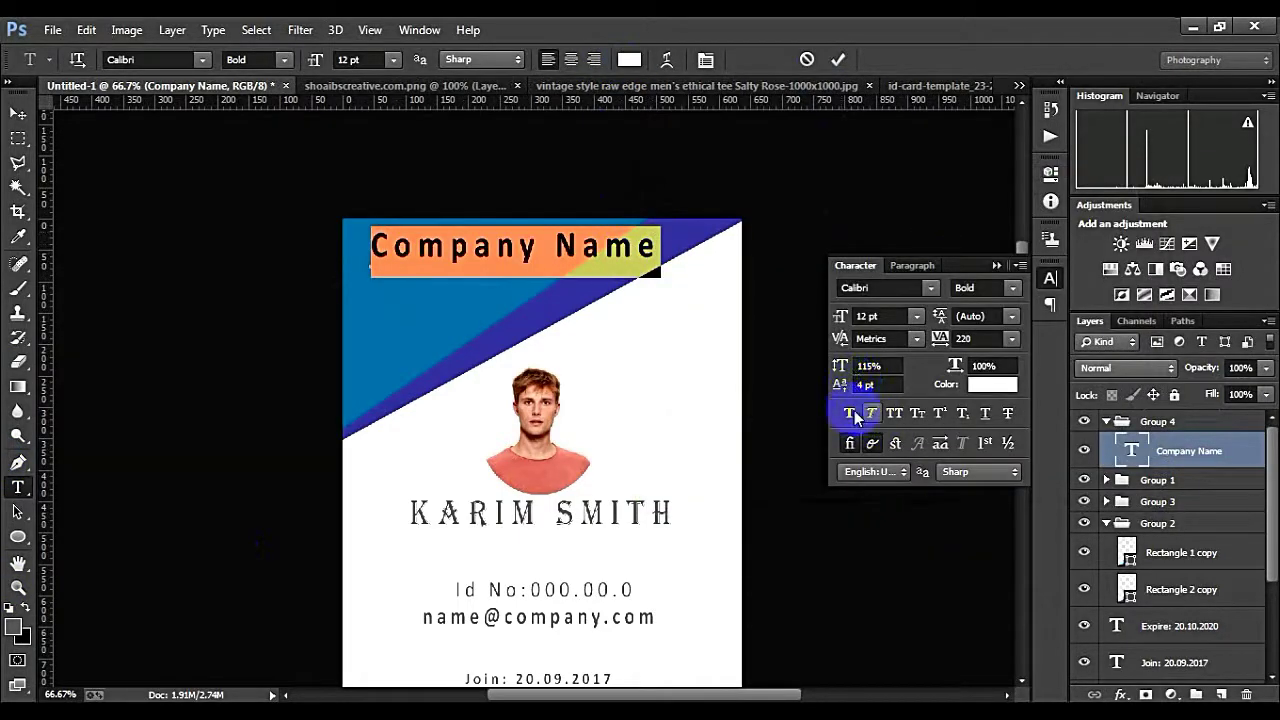
left_click(894, 413)
left_click(838, 59)
Shrink COMPANY NAME to about half size at the blue band's top-left.
key("ctrl+t")
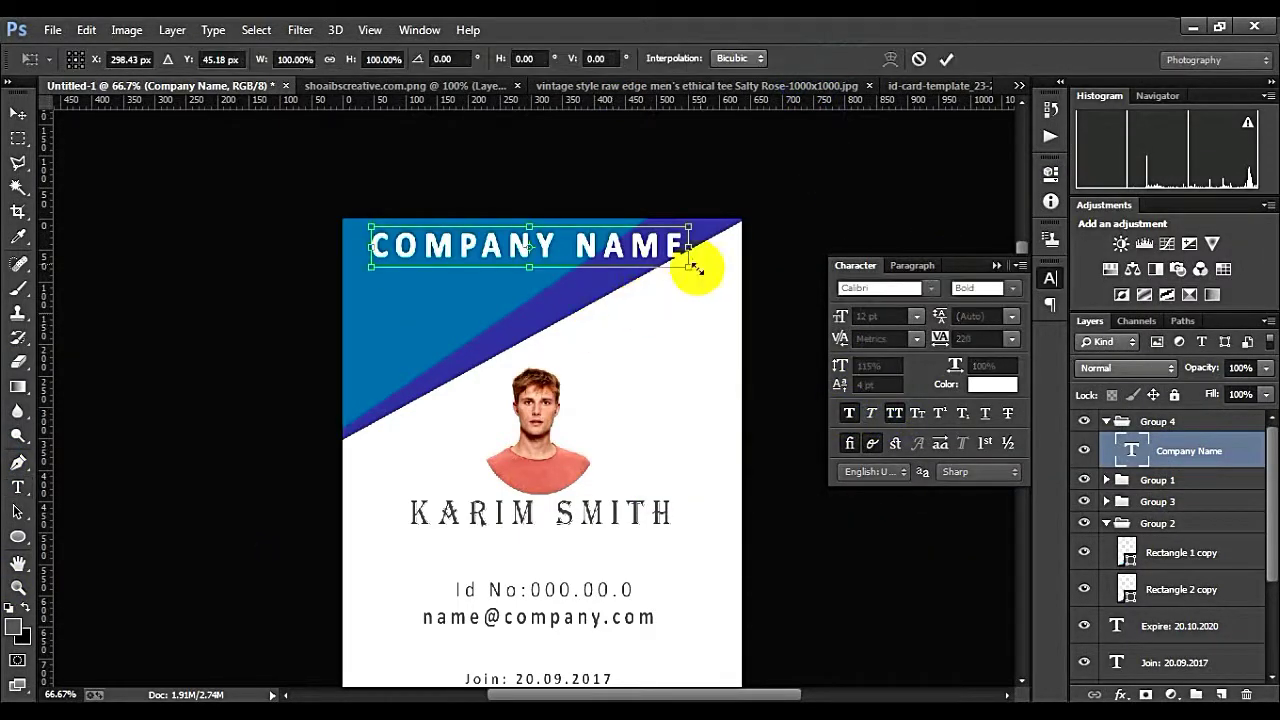
left_click_drag(697, 258, 476, 271)
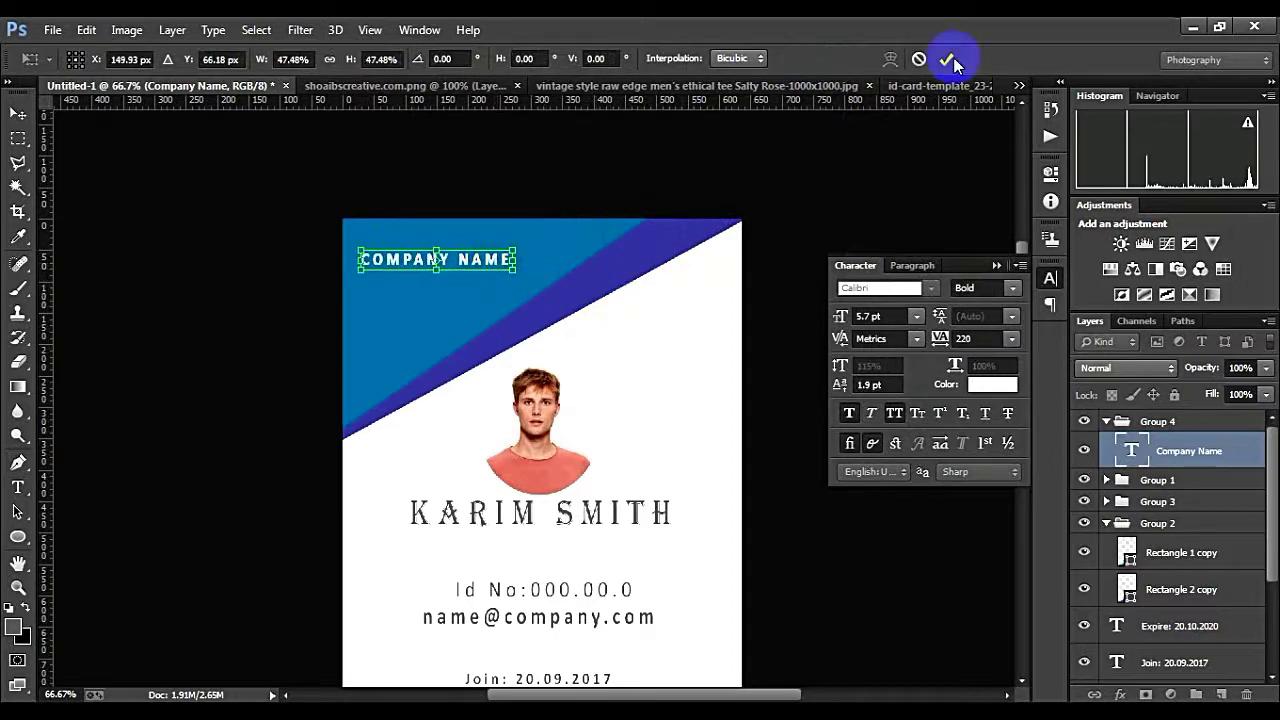
left_click(946, 59)
left_click(559, 424, "alt")
left_click(1108, 424)
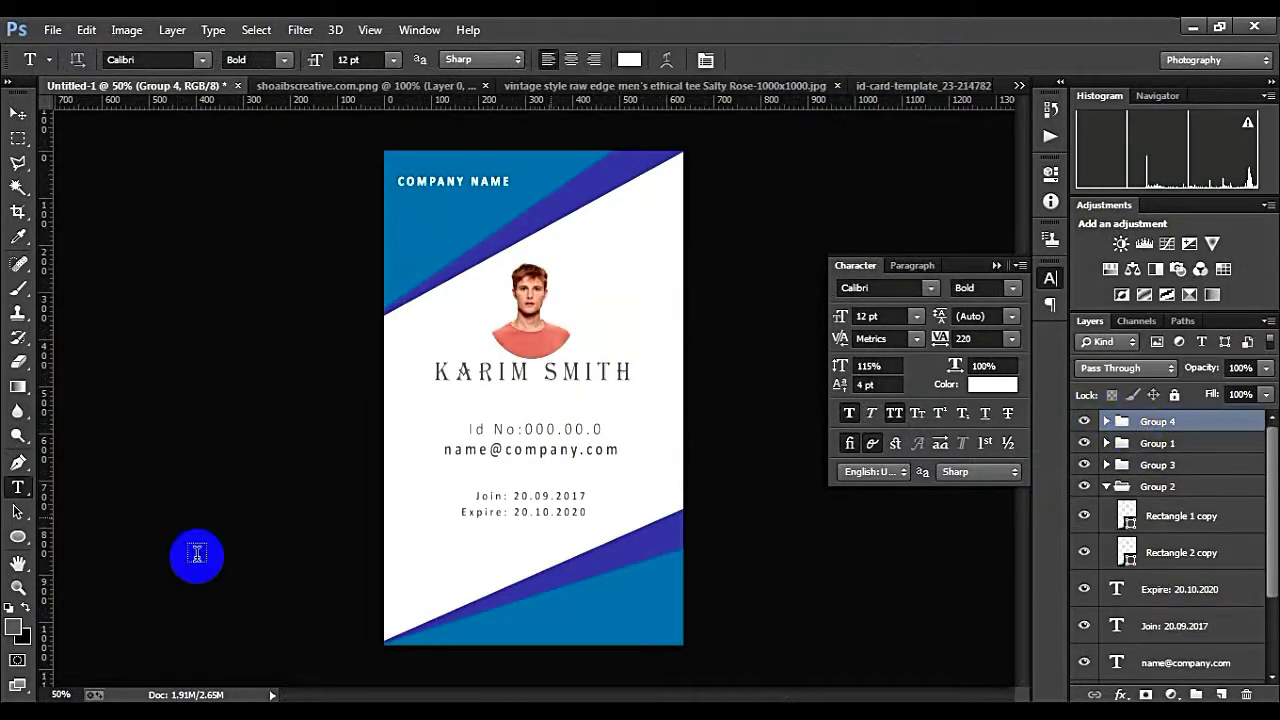
Start a text line below the name and sample the band's blue as text colour.
left_click(472, 398)
left_click(629, 59)
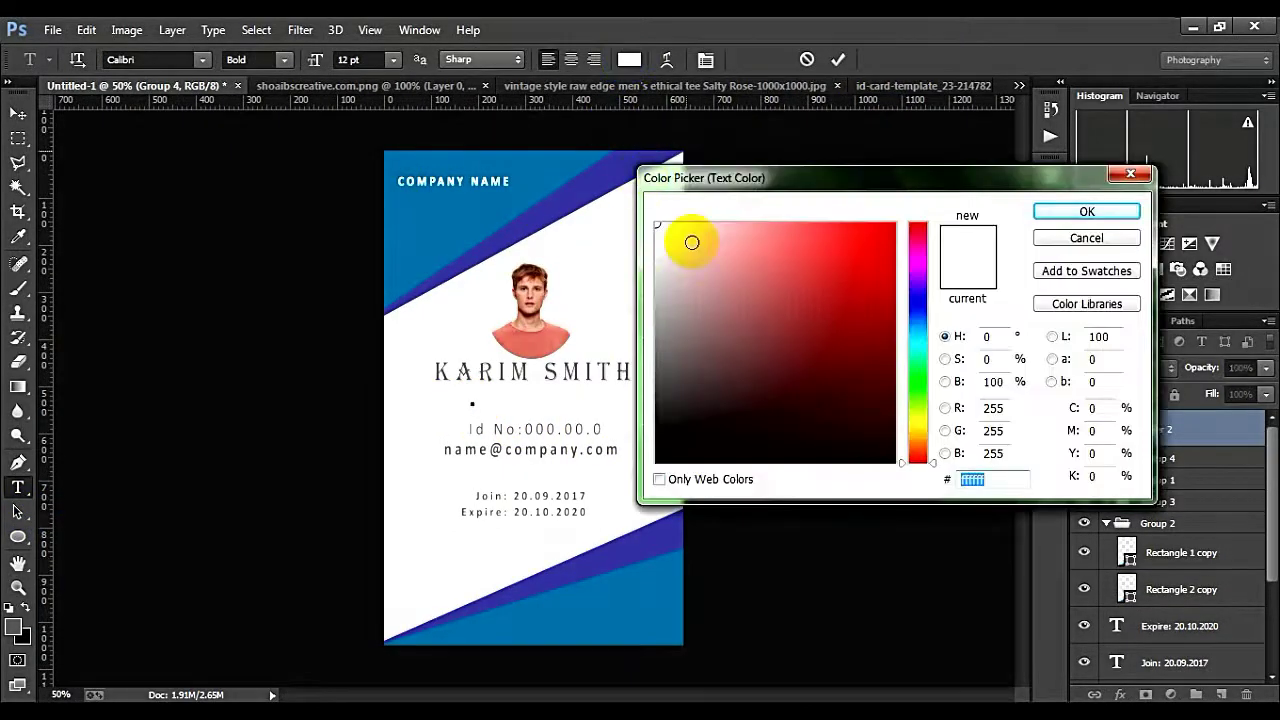
left_click(572, 566)
left_click(641, 596)
left_click(886, 280)
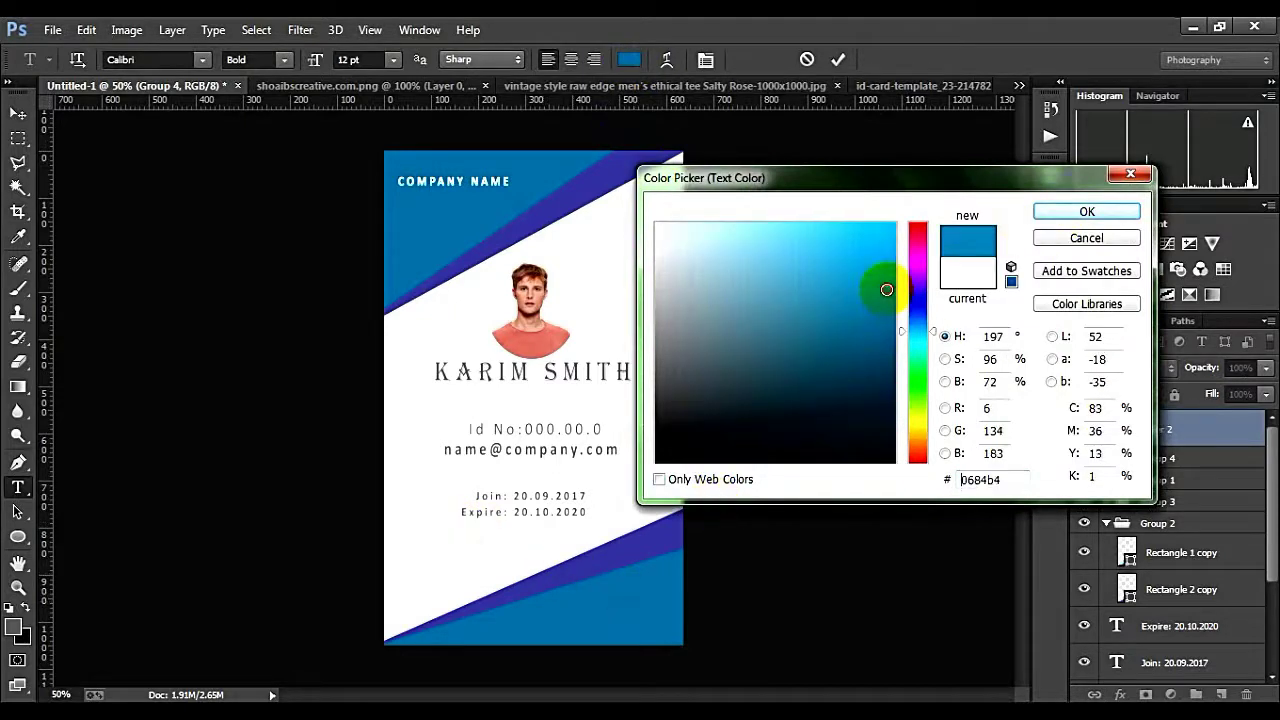
left_click(1086, 211)
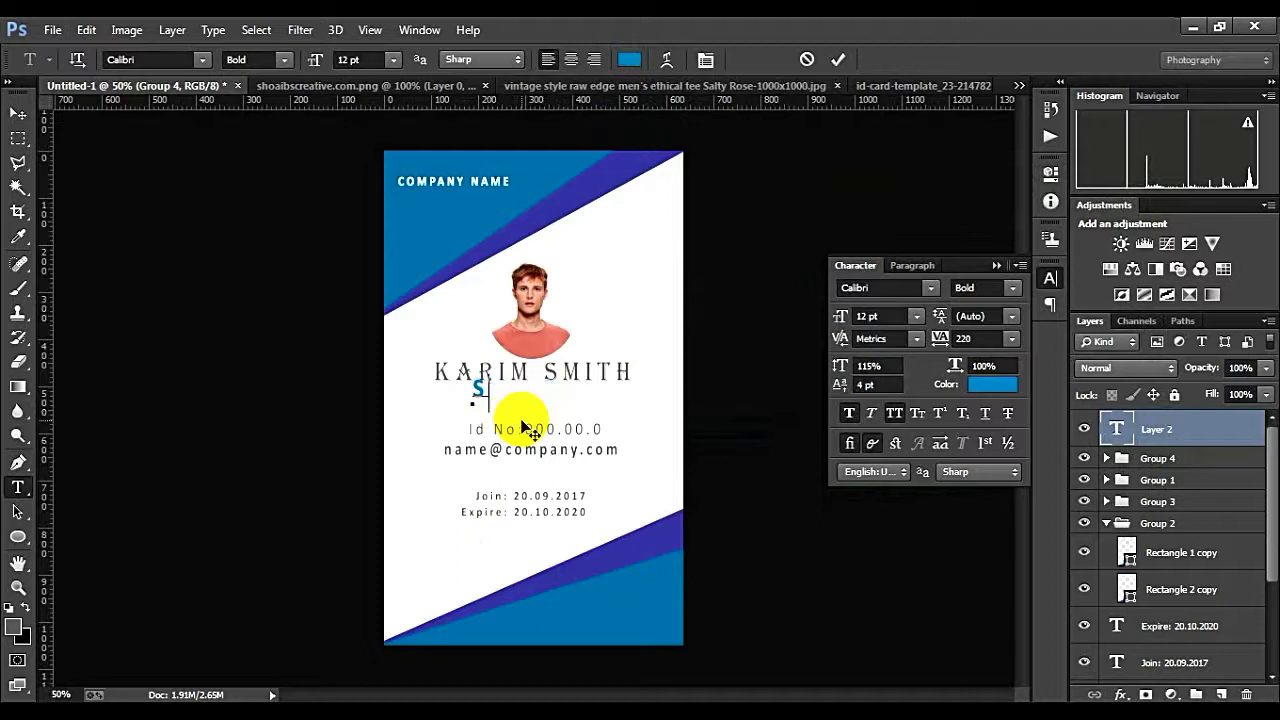
Type DESIGNER and shrink it to about 60 percent just under the name.
type("NER")
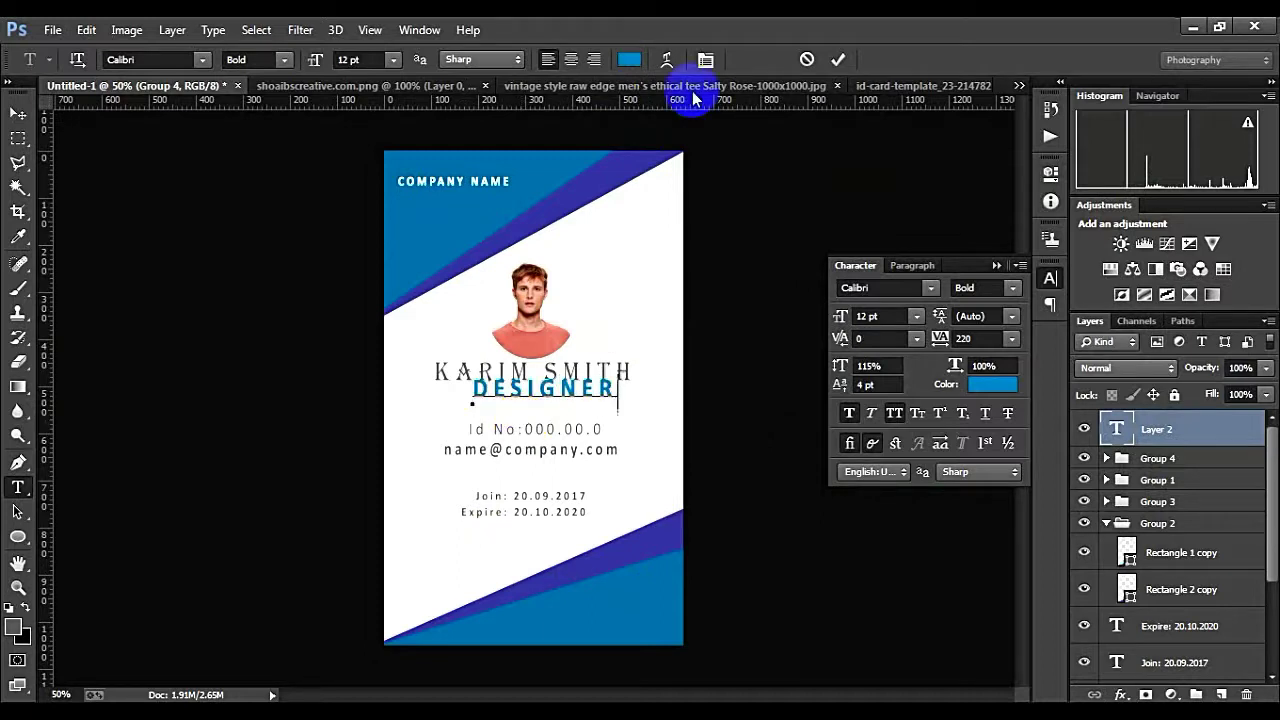
left_click(838, 59)
key("ctrl+t")
left_click_drag(523, 389, 527, 399)
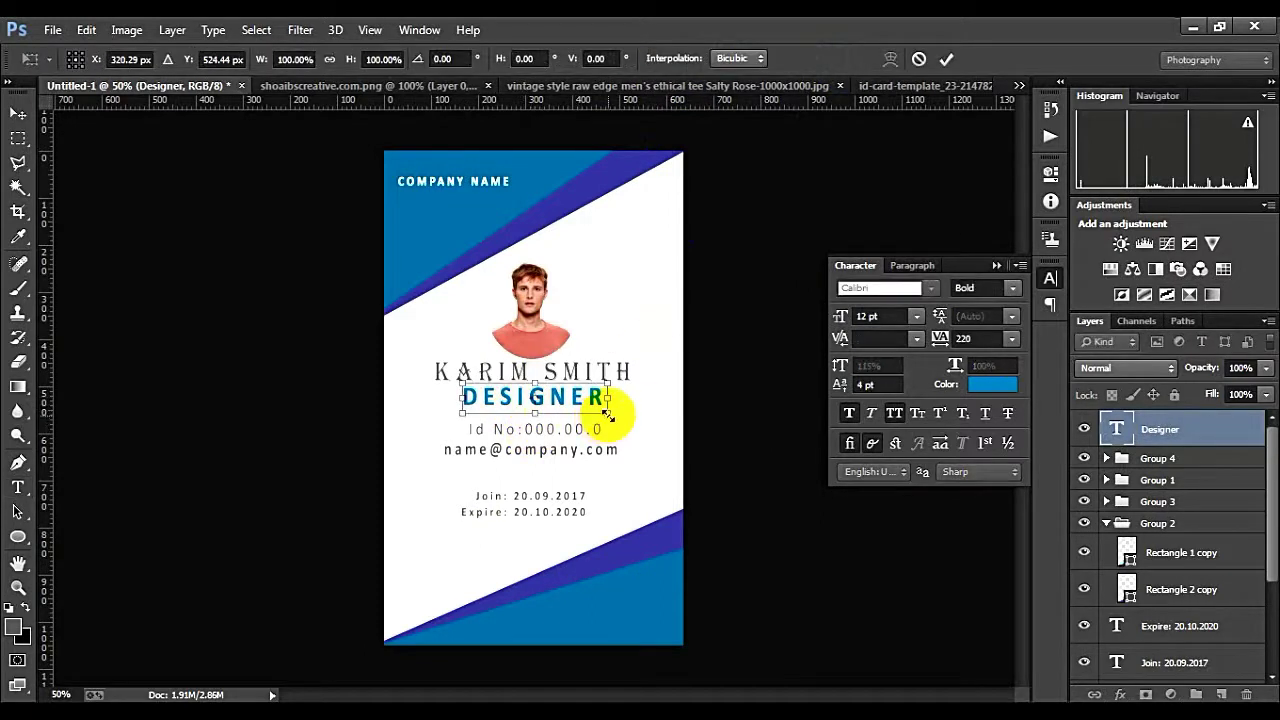
left_click_drag(607, 411, 579, 399)
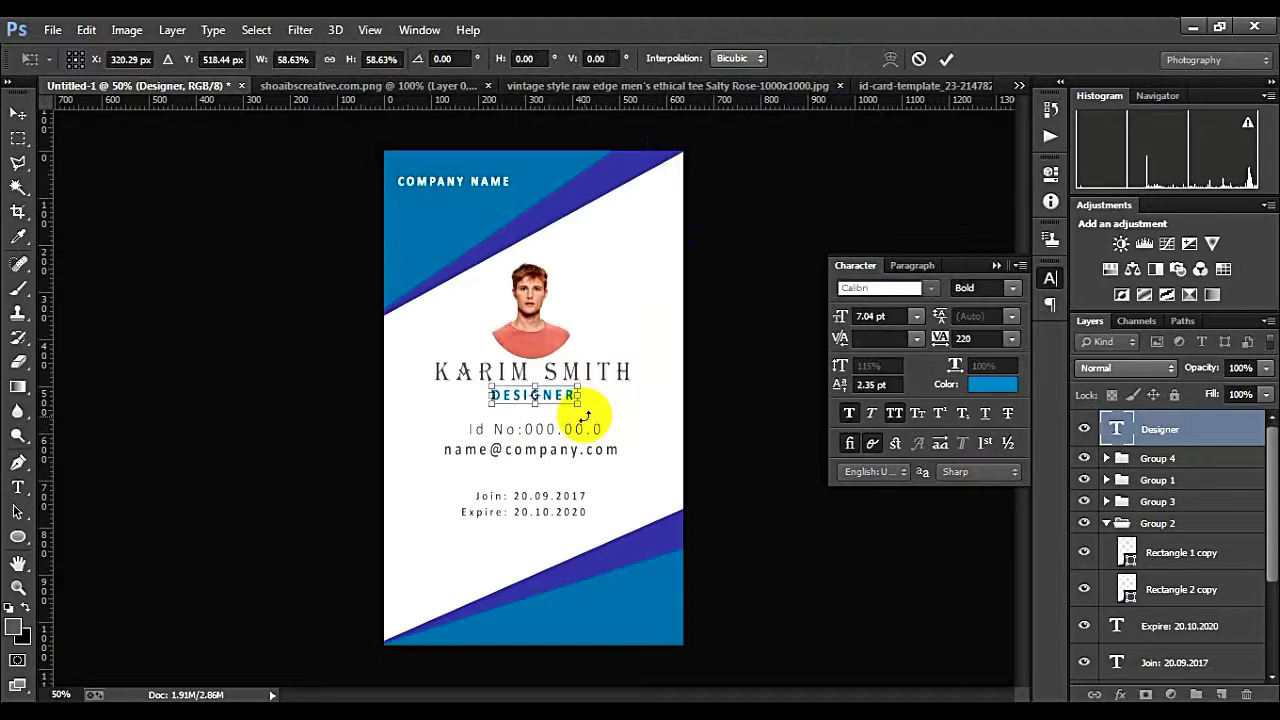
left_click(946, 59)
key("ctrl+minus")
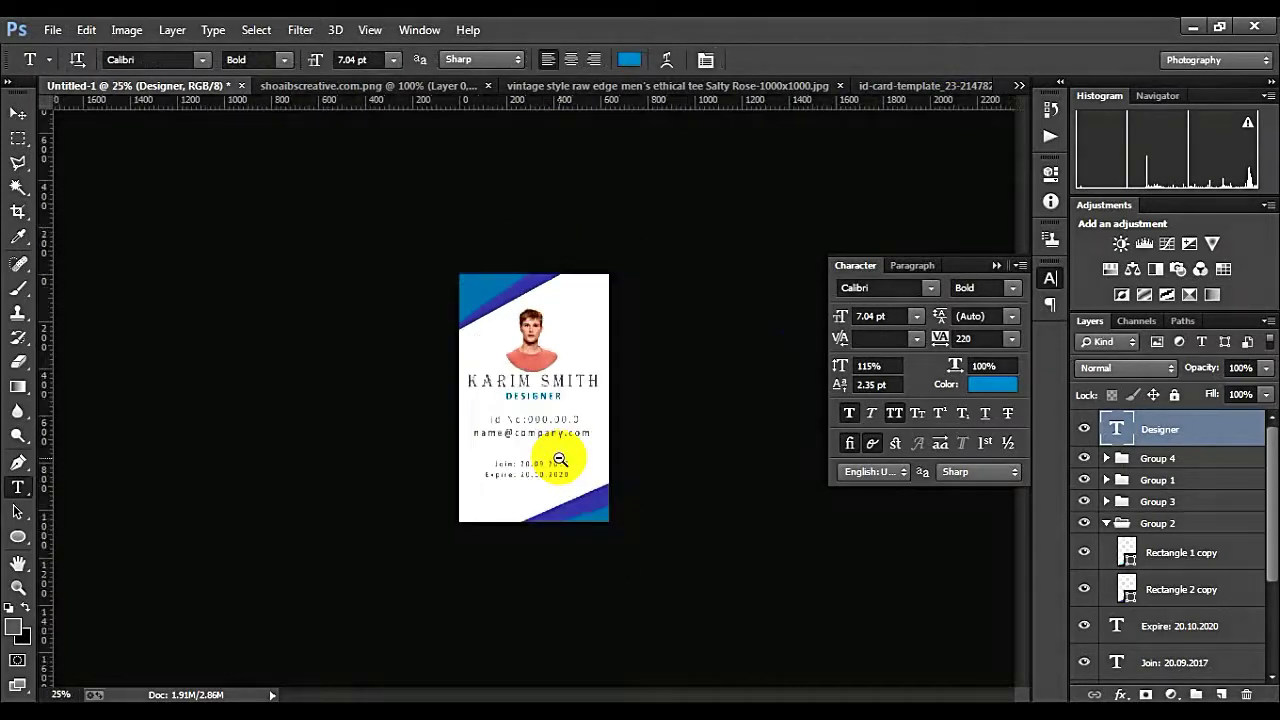
Place a globe custom shape on the card canvas.
left_click(992, 265)
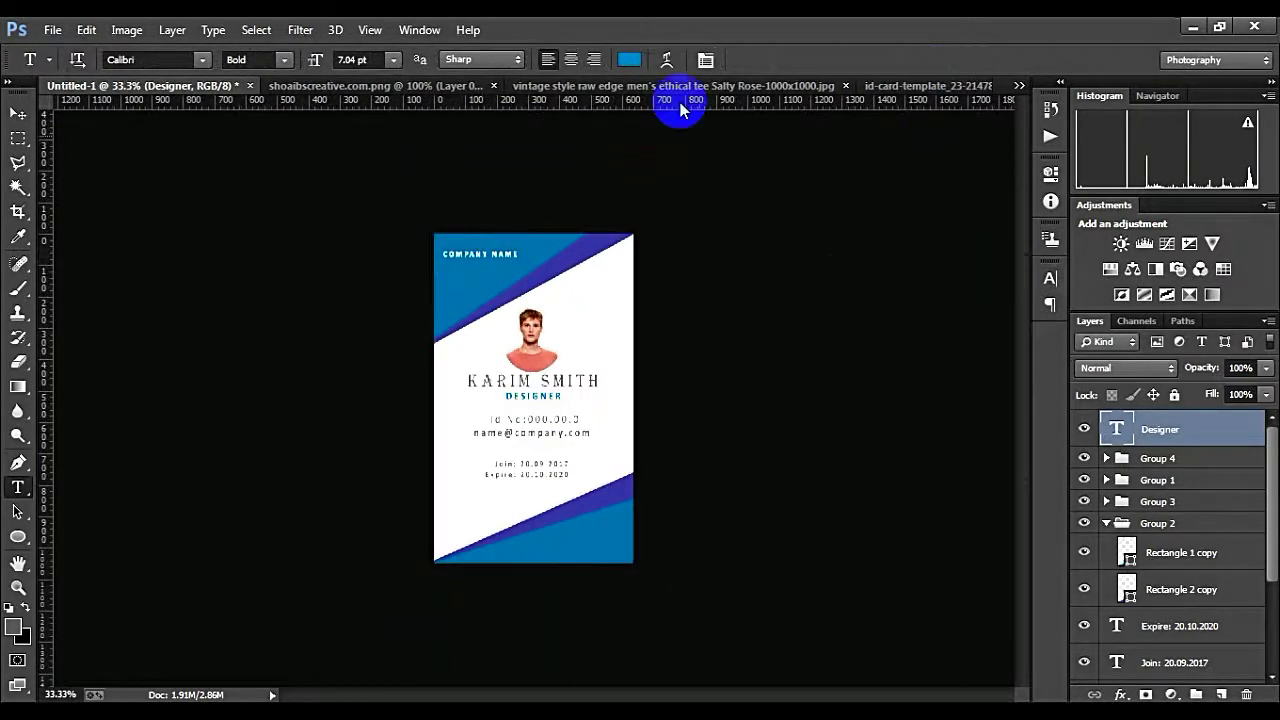
right_click(18, 537)
left_click(110, 609)
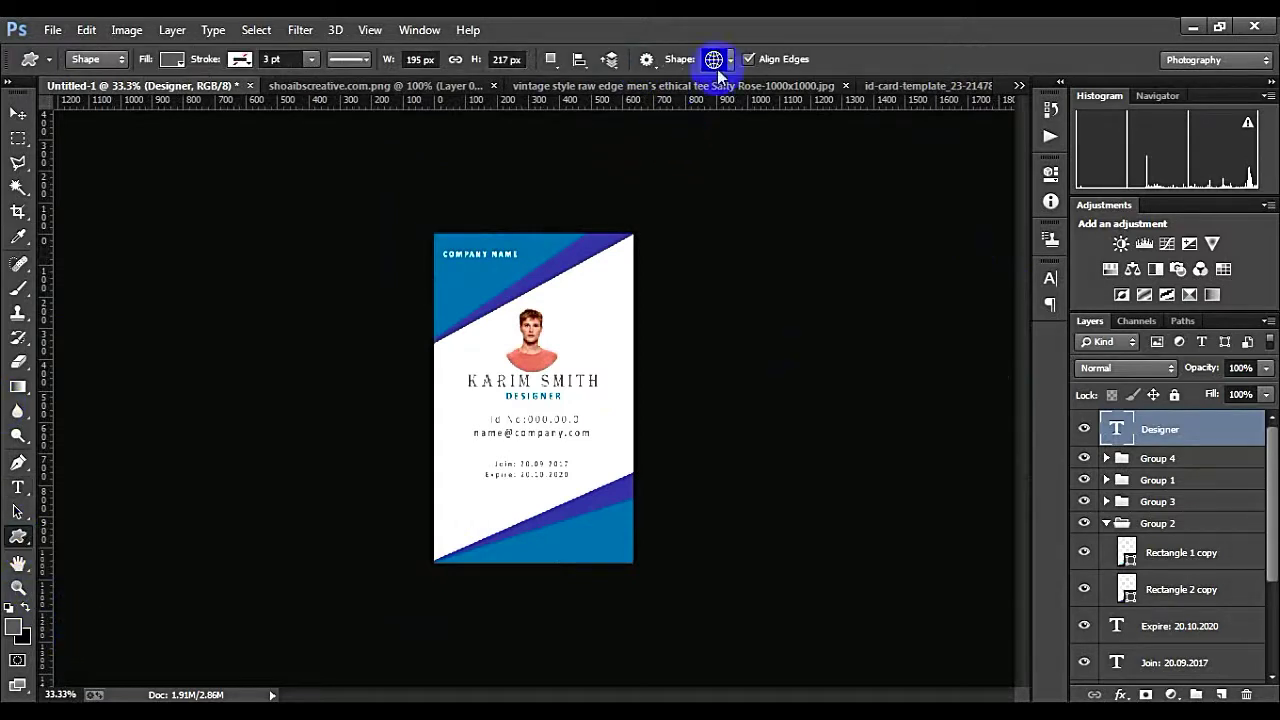
left_click(576, 539)
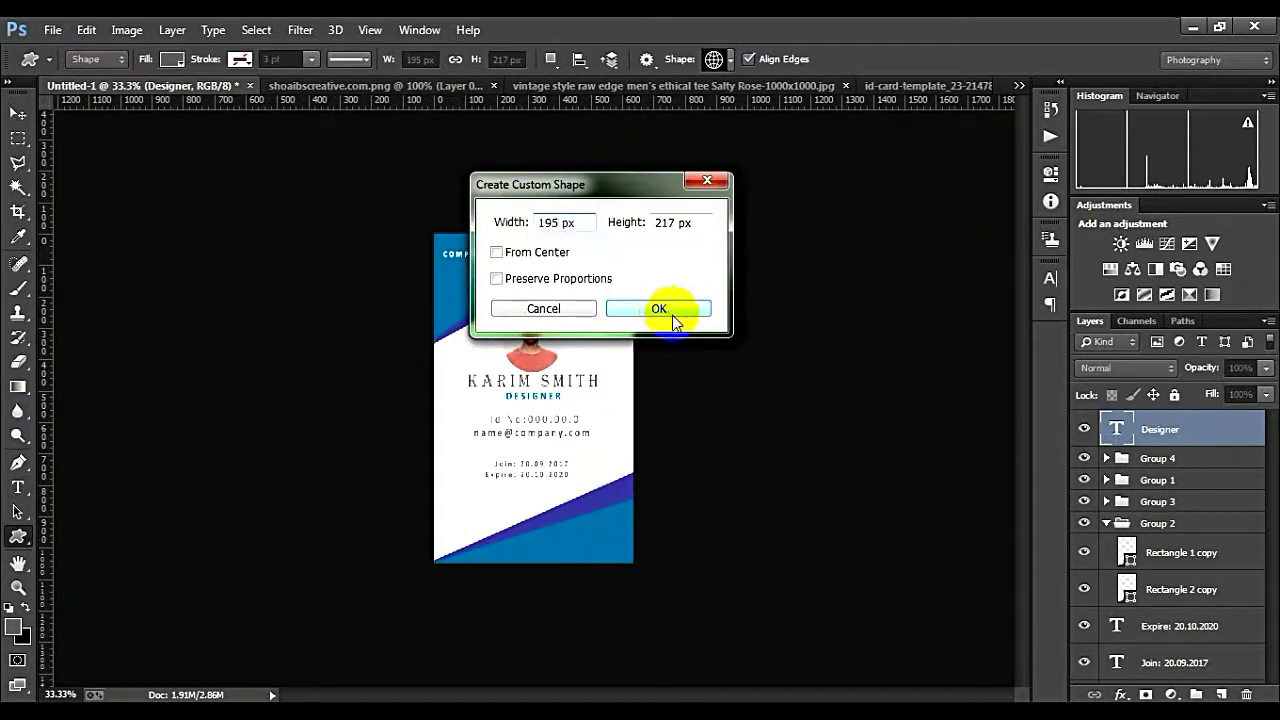
left_click(672, 315)
Shrink the globe to about half size and move it into the lower blue band.
key("ctrl+t")
left_click_drag(608, 549, 608, 524)
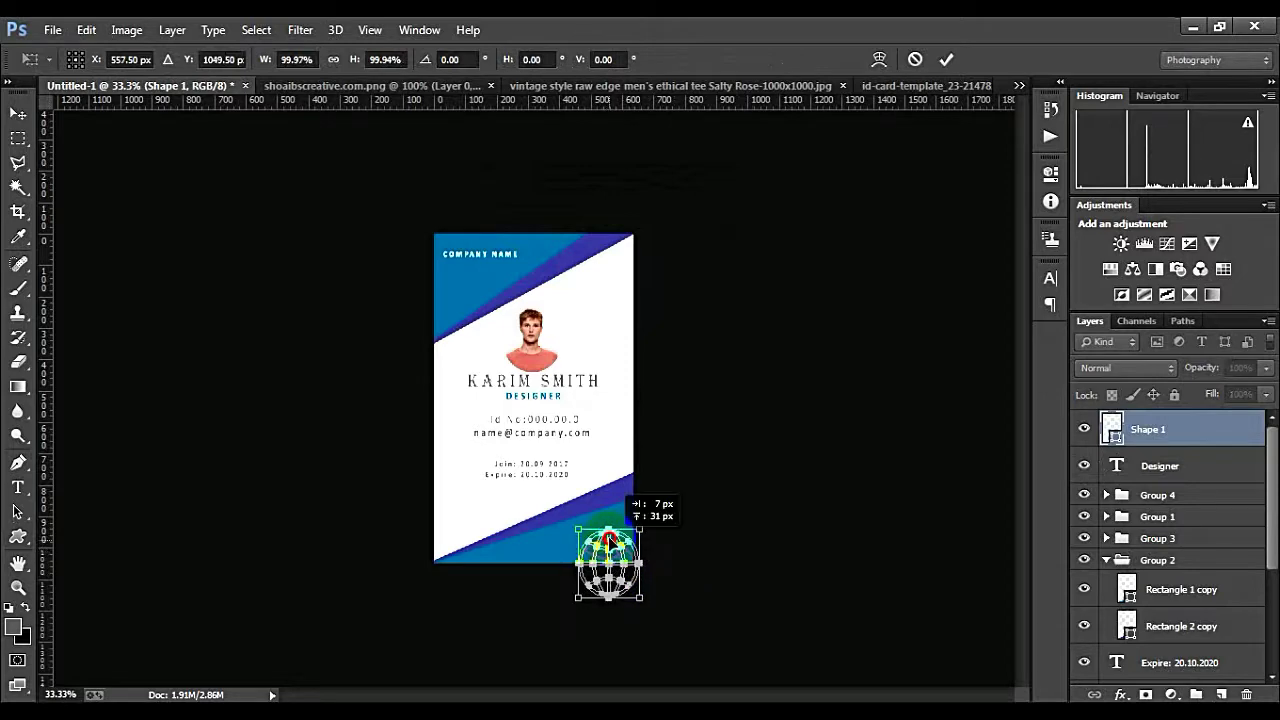
left_click_drag(640, 583, 619, 566)
key("ctrl+plus")
key("ctrl+plus")
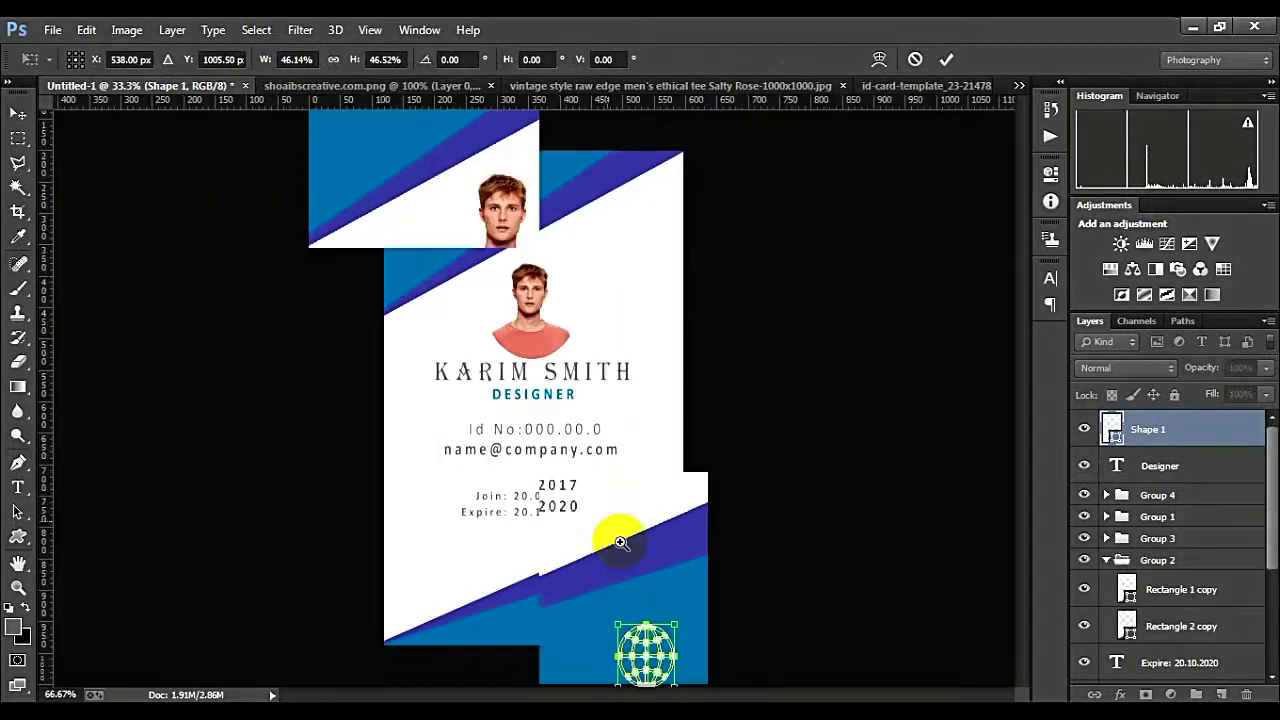
Zoom in and out to check the globe, then review its fill colour choices.
left_click(946, 59)
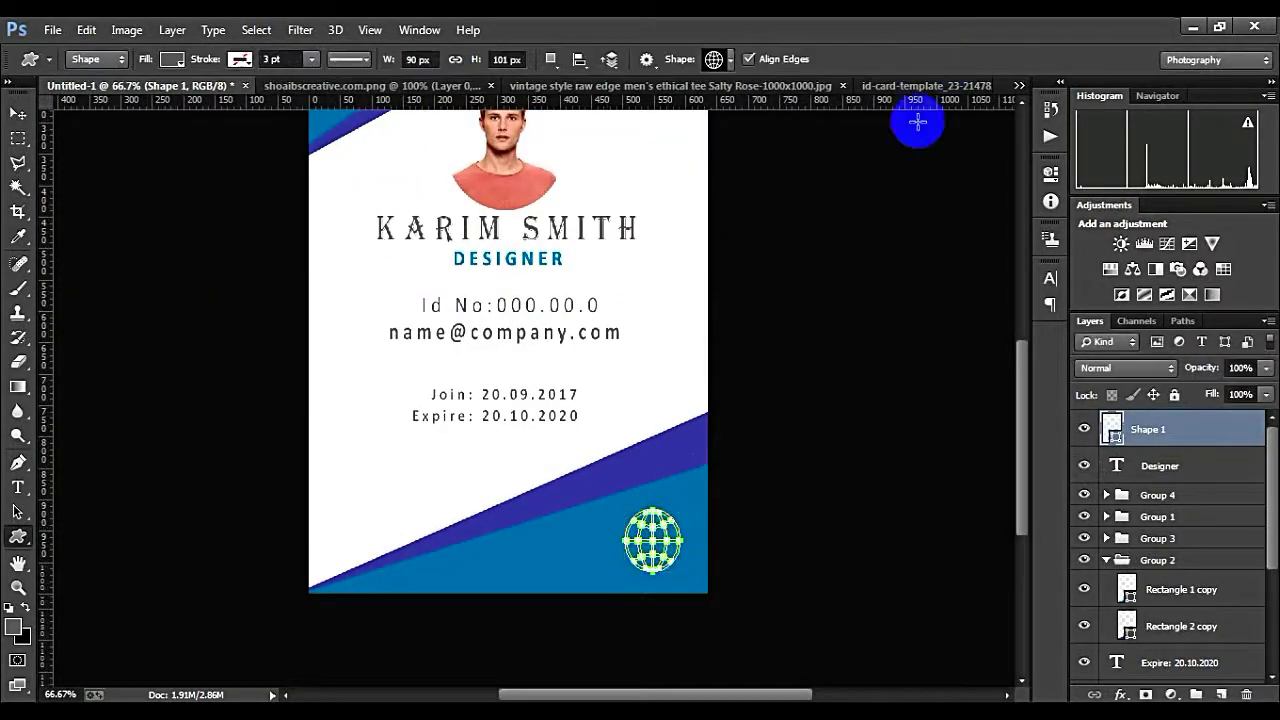
left_click(1160, 466)
key("ctrl+minus")
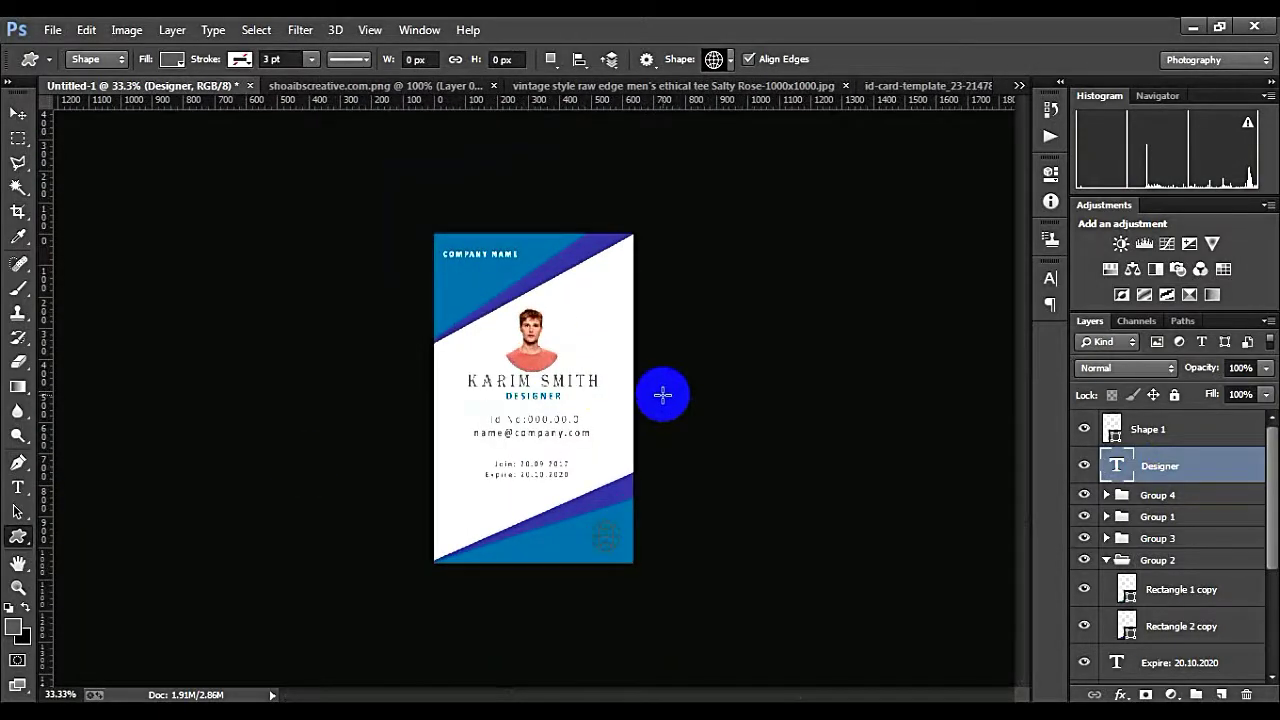
key("ctrl+plus")
left_click(1150, 429)
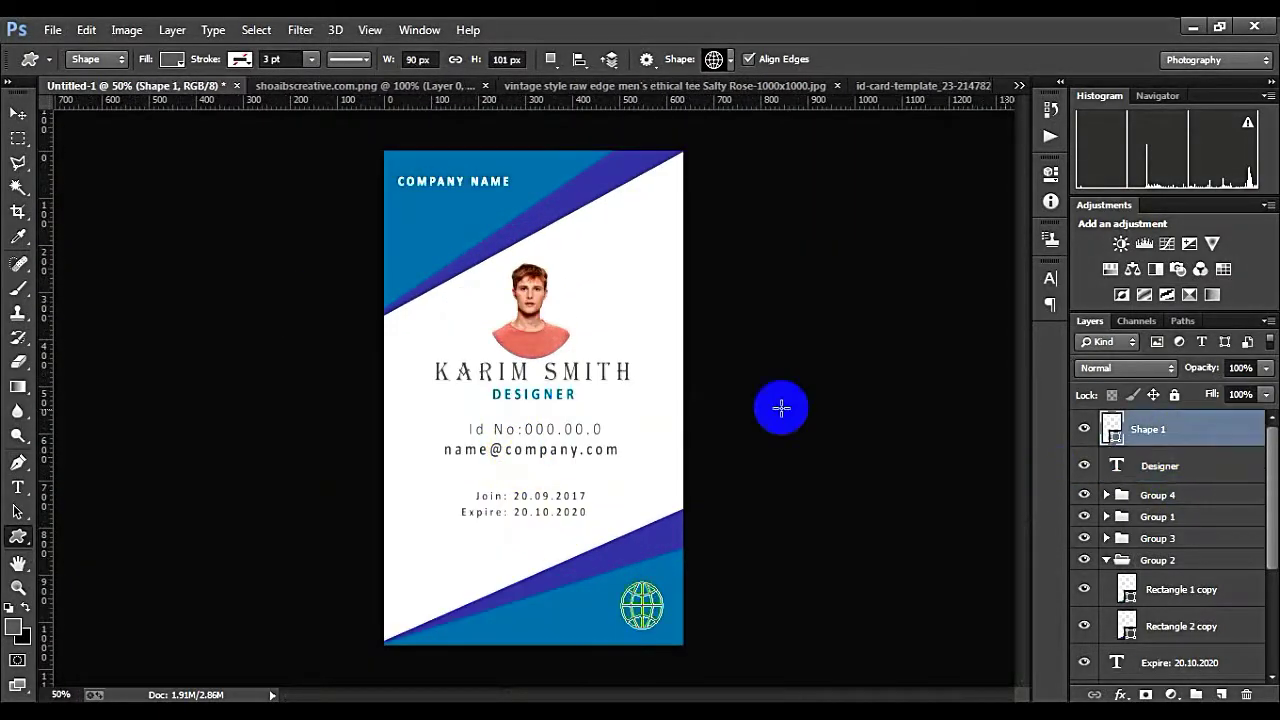
left_click(172, 59)
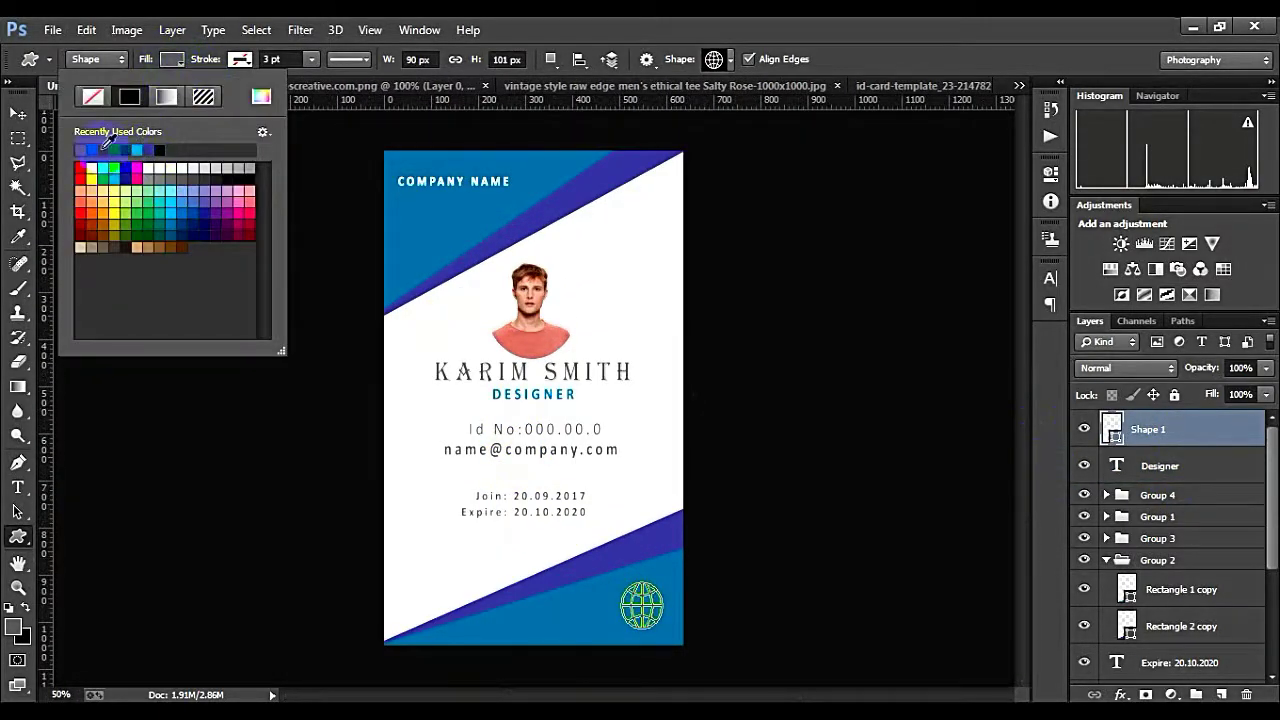
left_click(1160, 466)
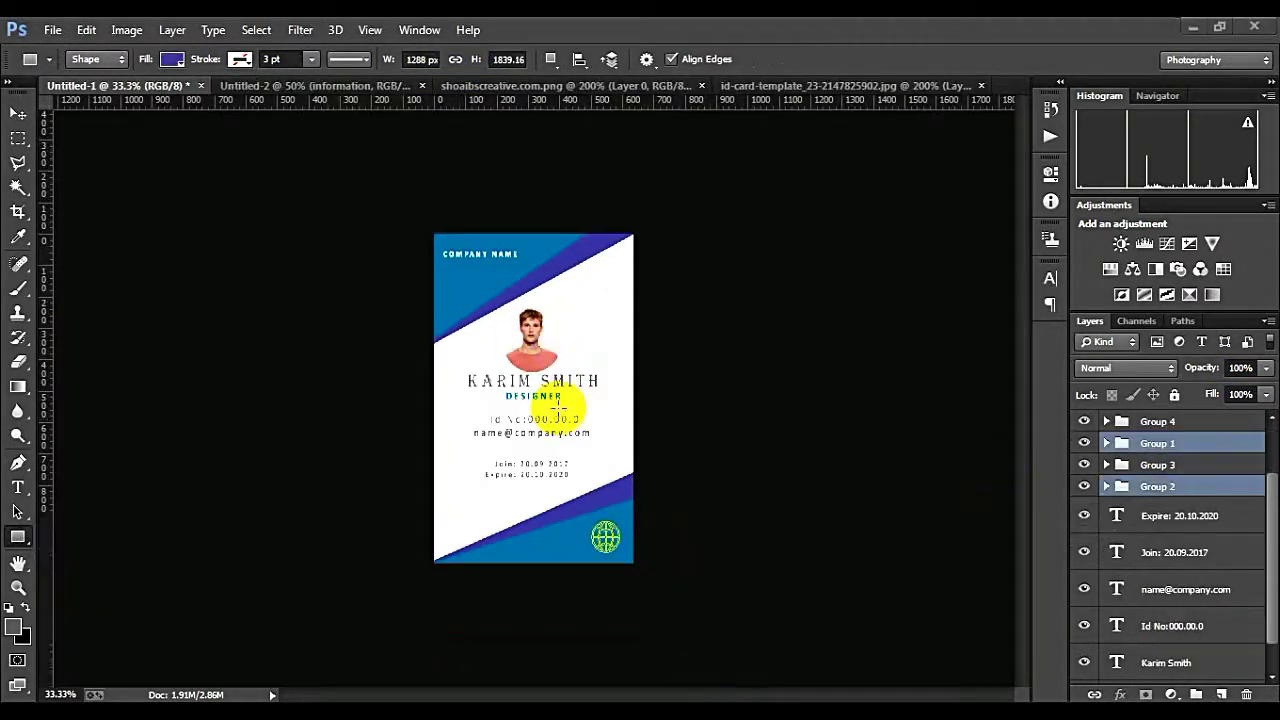
Switch to the Untitled-2 document showing the card's back with the QR code.
left_click(287, 86)
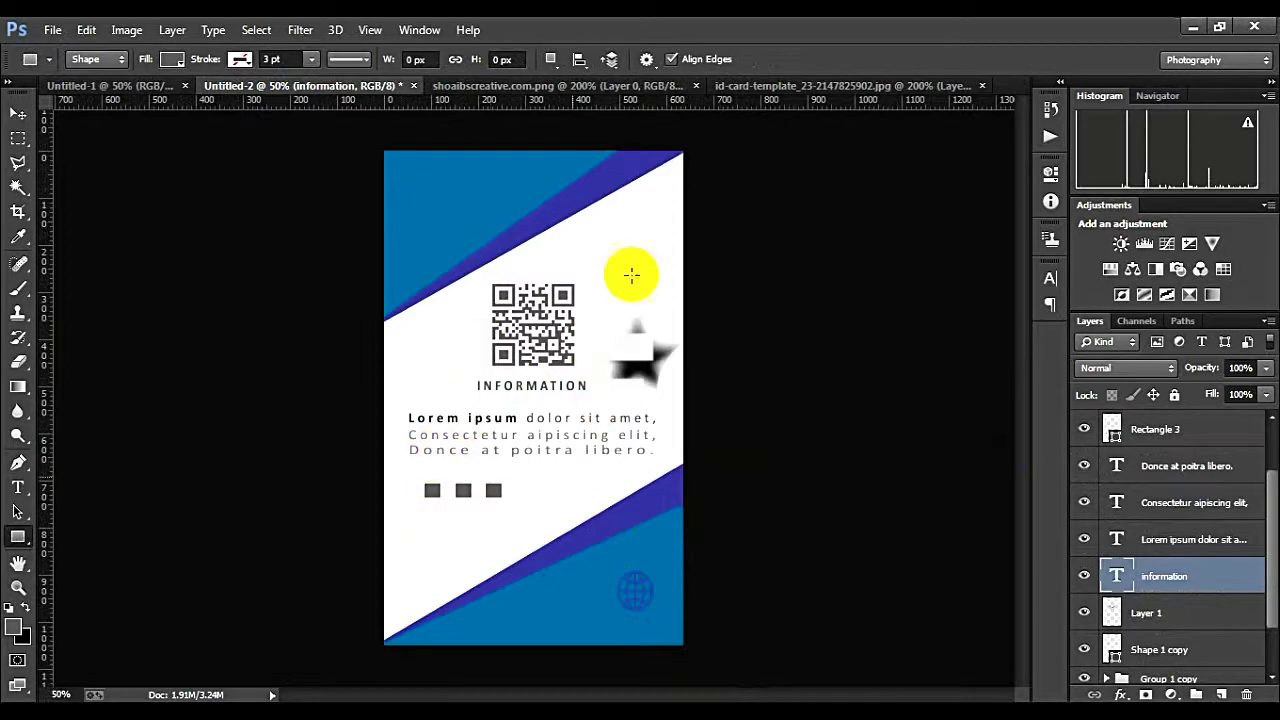